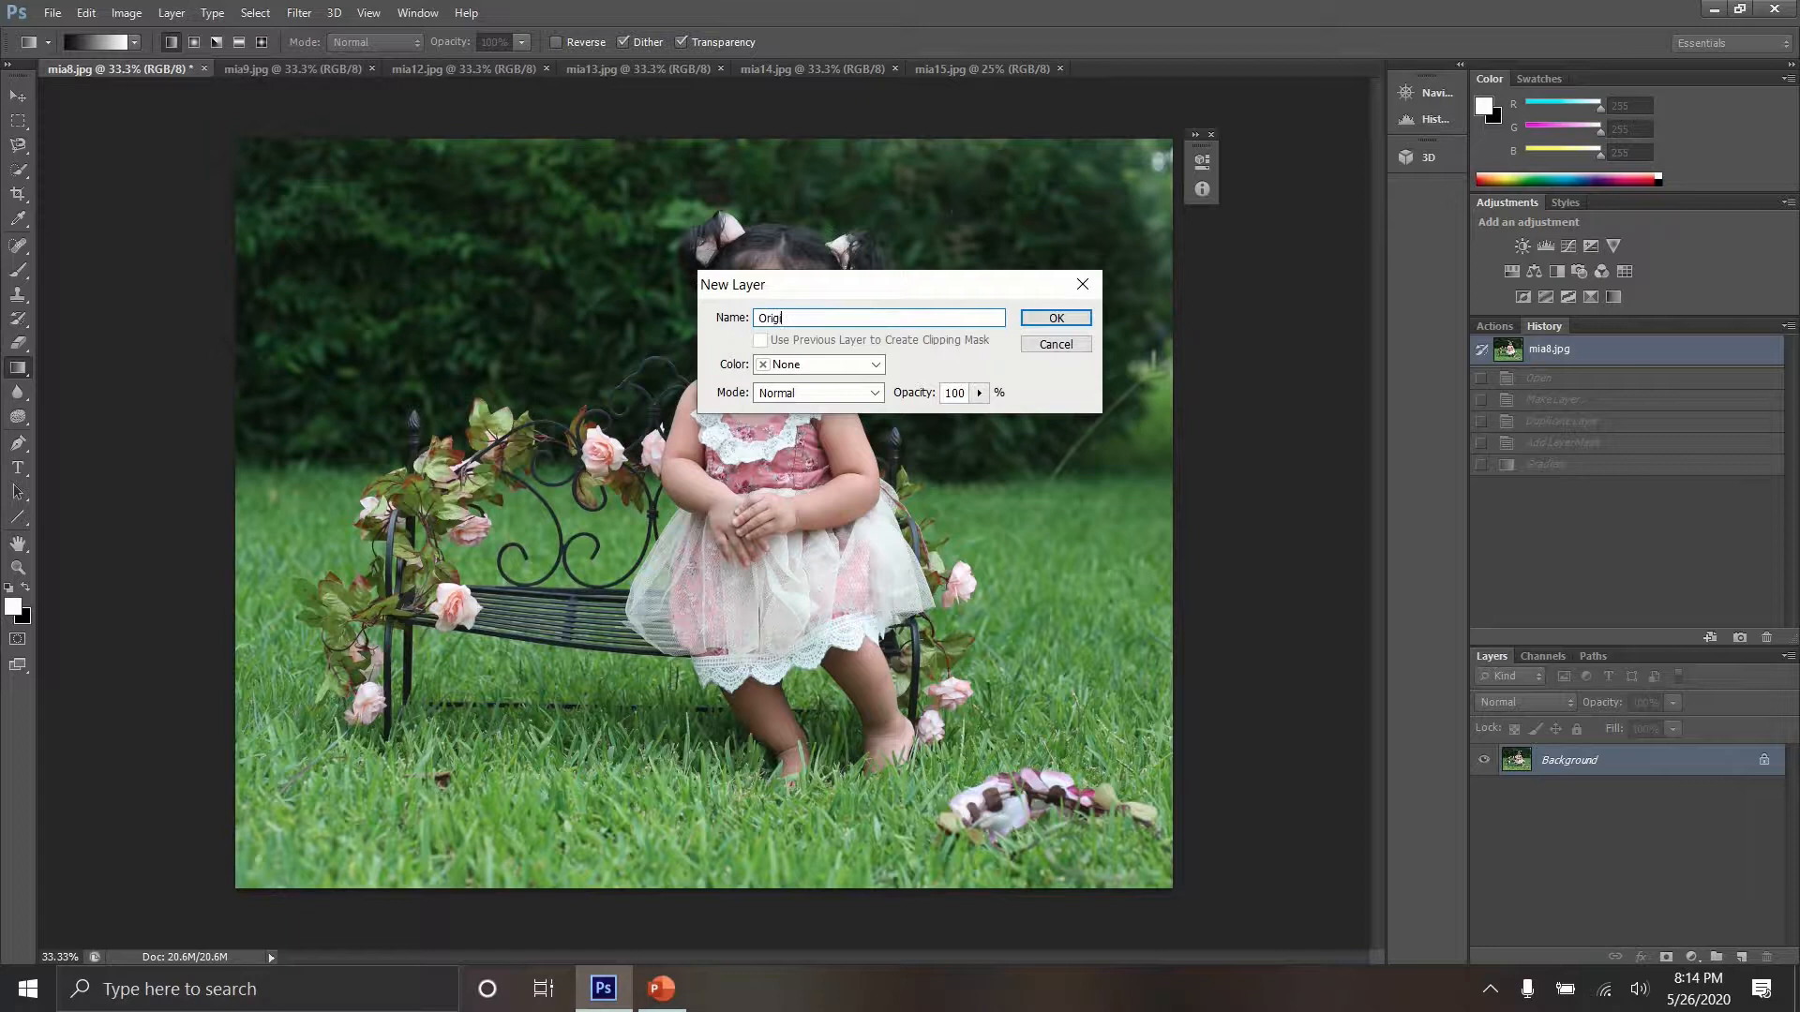
Step: Convert the background into a layer named Original and duplicate it as a layer named Blur
left_click(1051, 322)
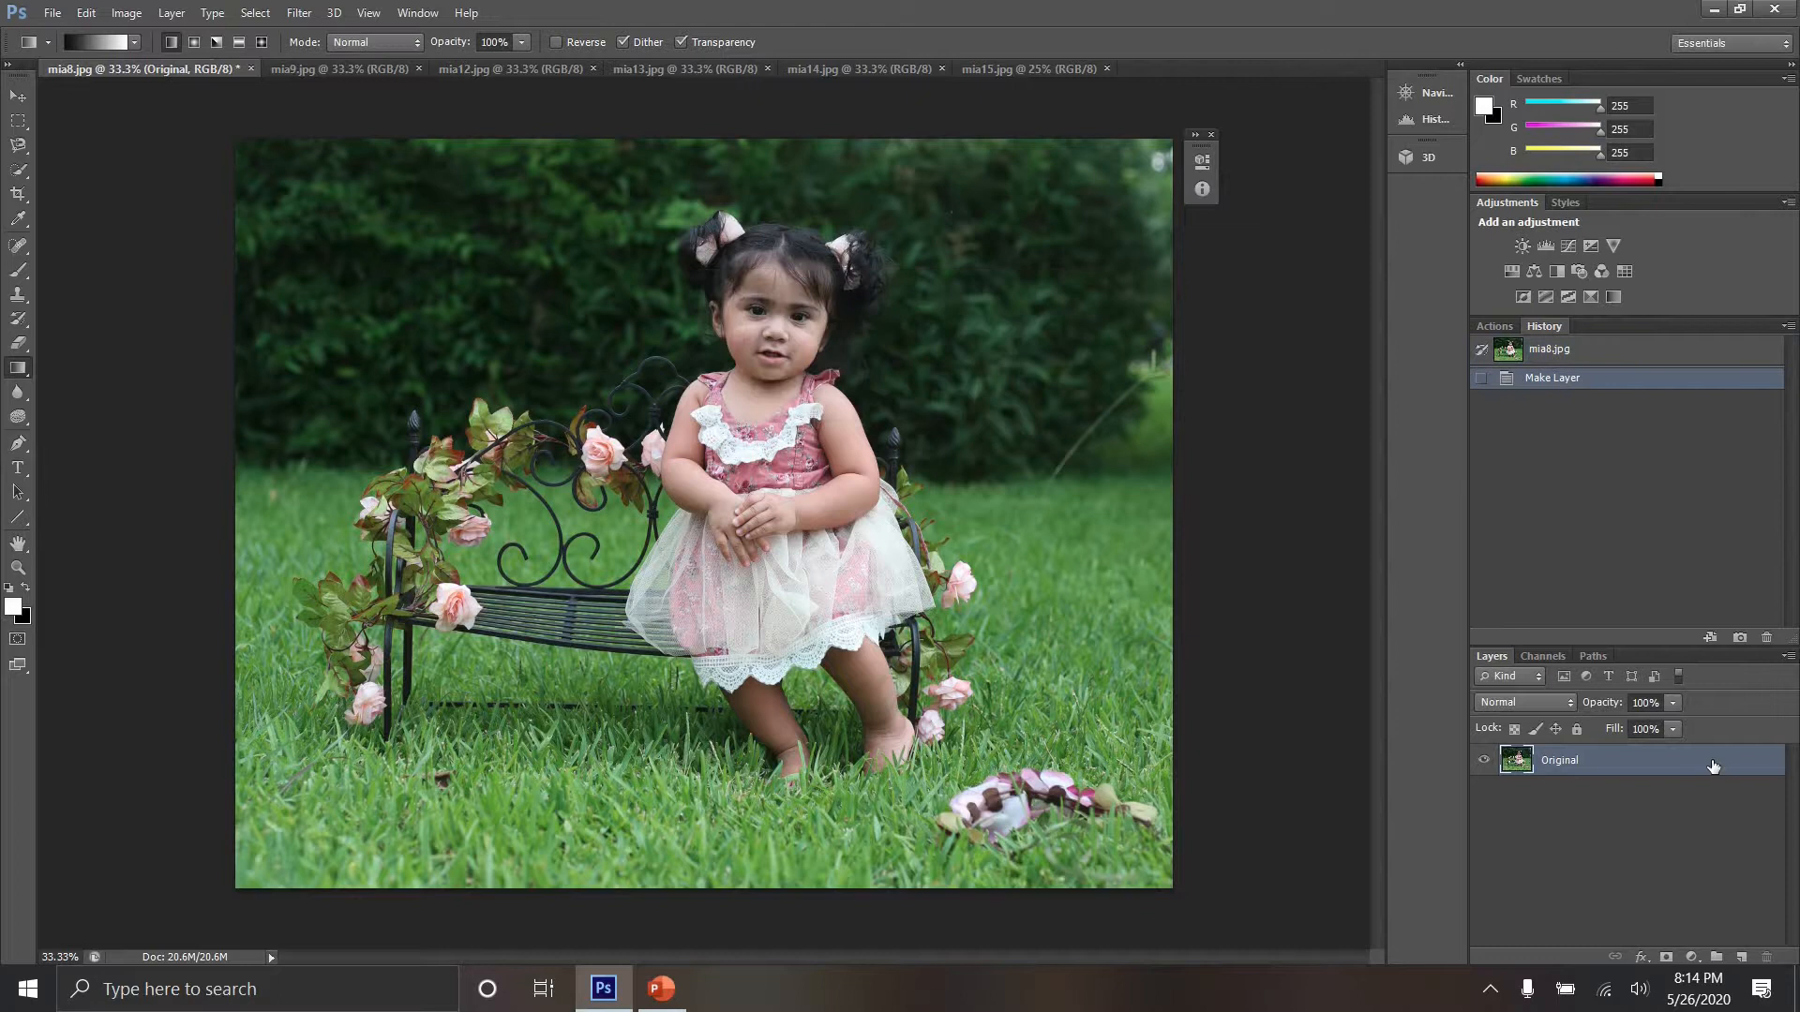
left_click_drag(1714, 767, 1737, 958)
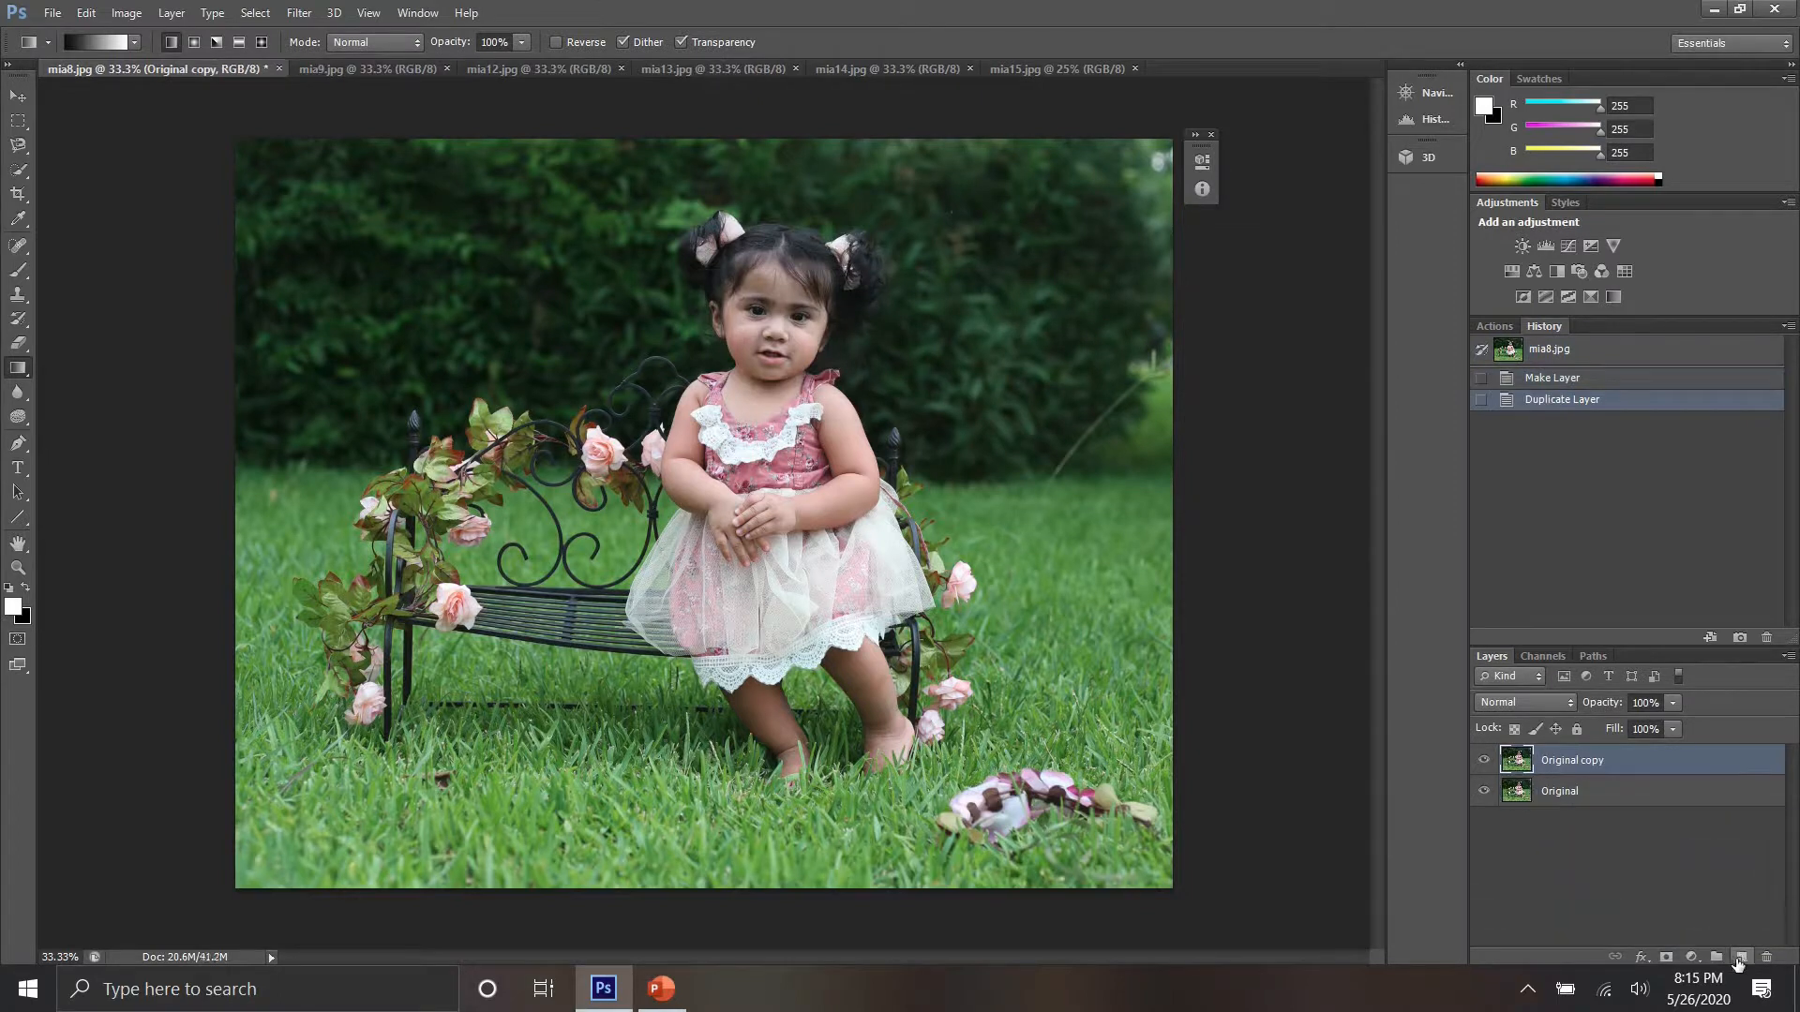
double_click(1579, 762)
key("BackSpace")
type("Blur")
left_click(1678, 818)
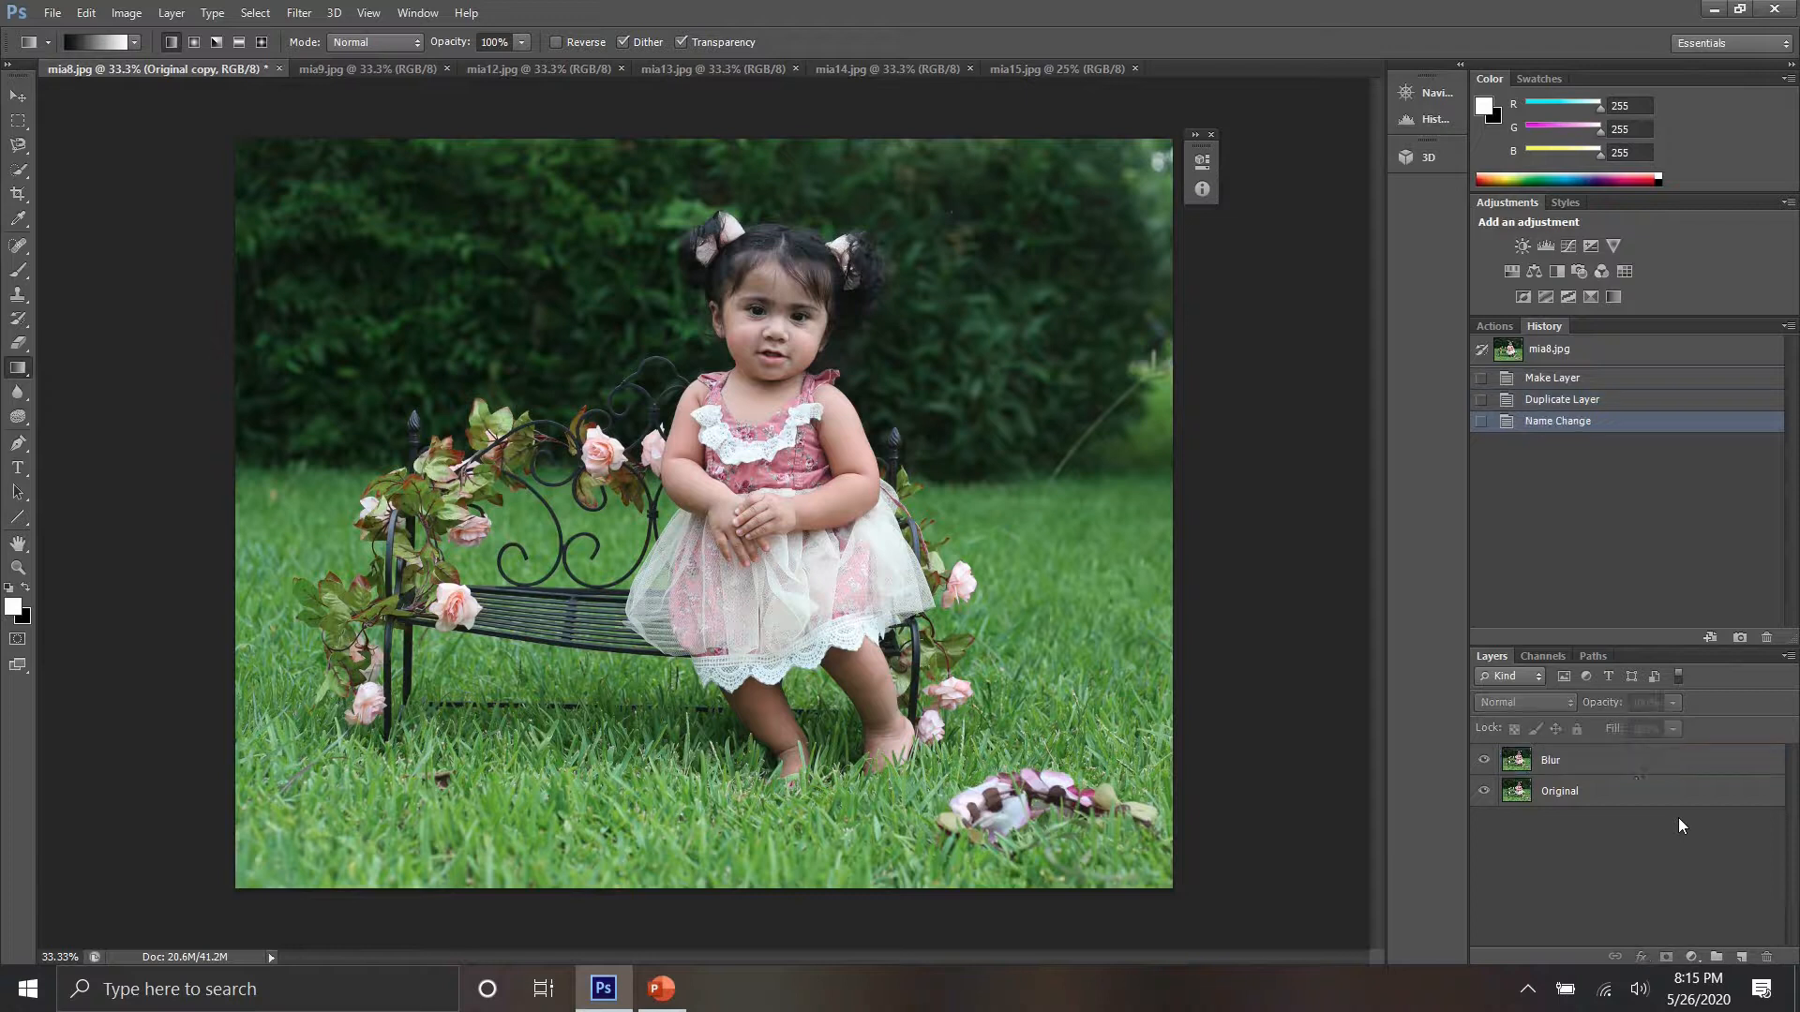
Step: Apply a Lens Blur to the Blur layer with radius 65, threshold 255 and noise amount 0
left_click(1615, 761)
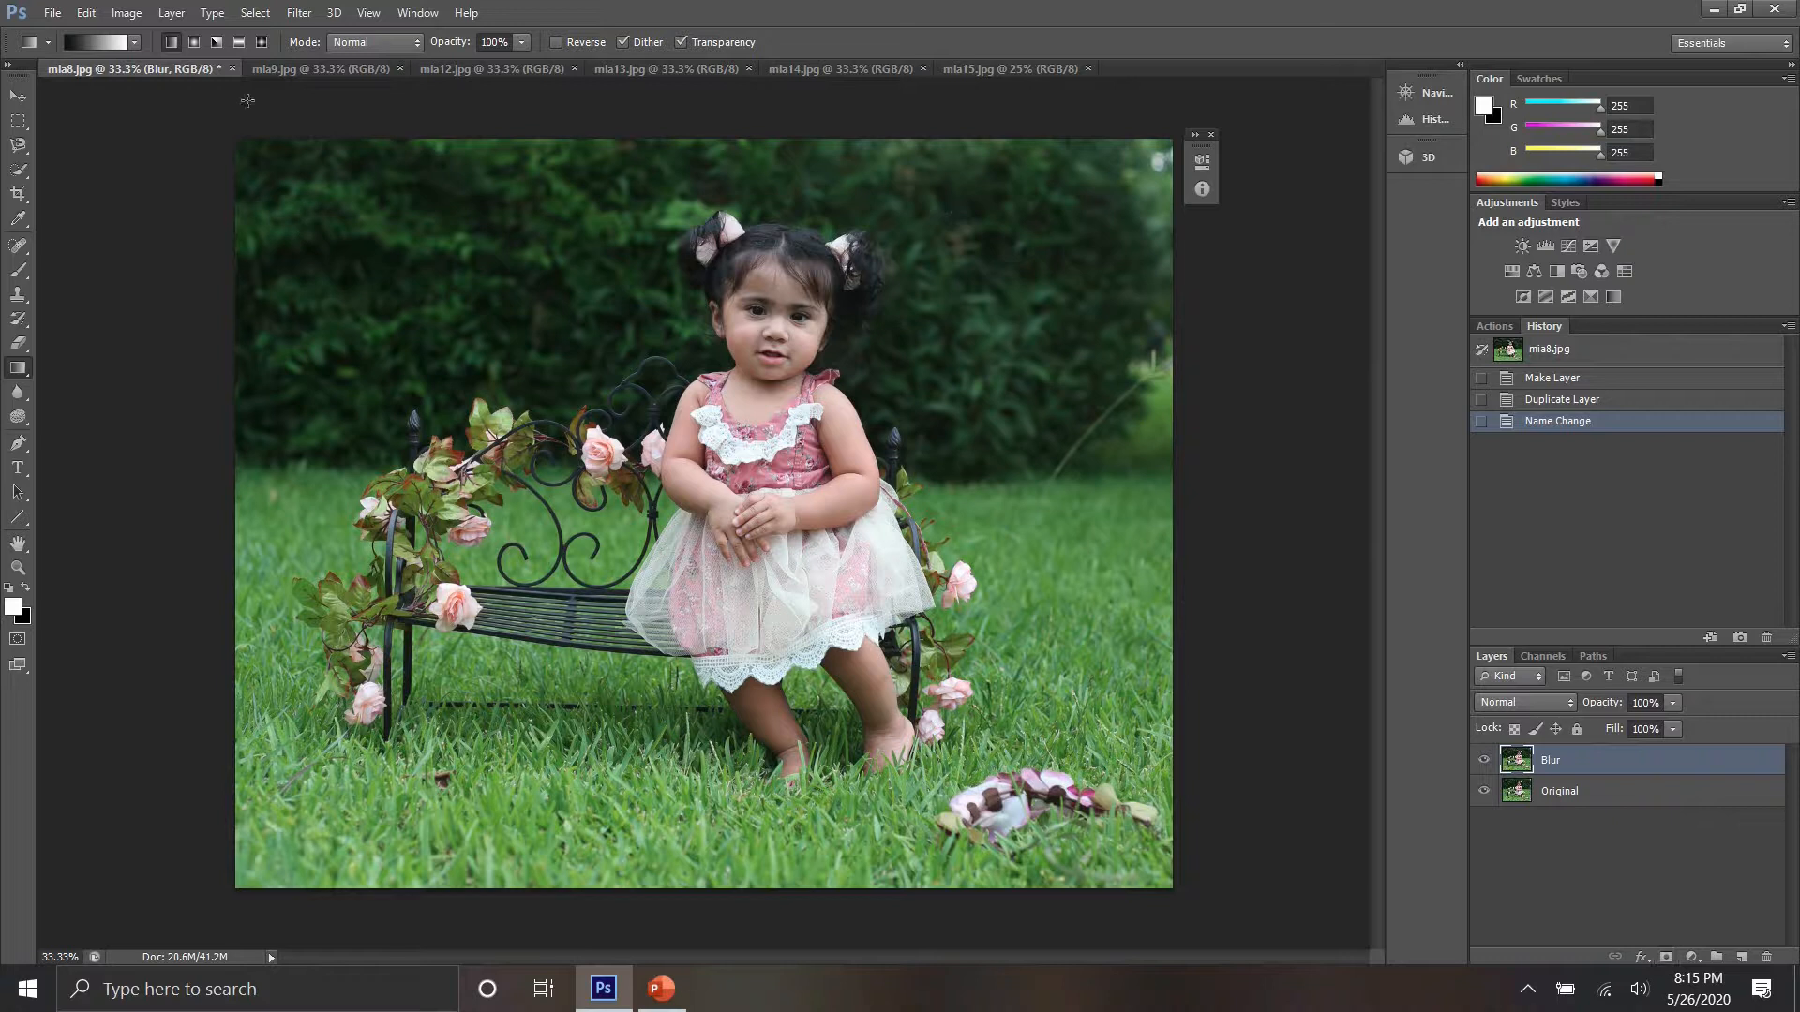
left_click(297, 13)
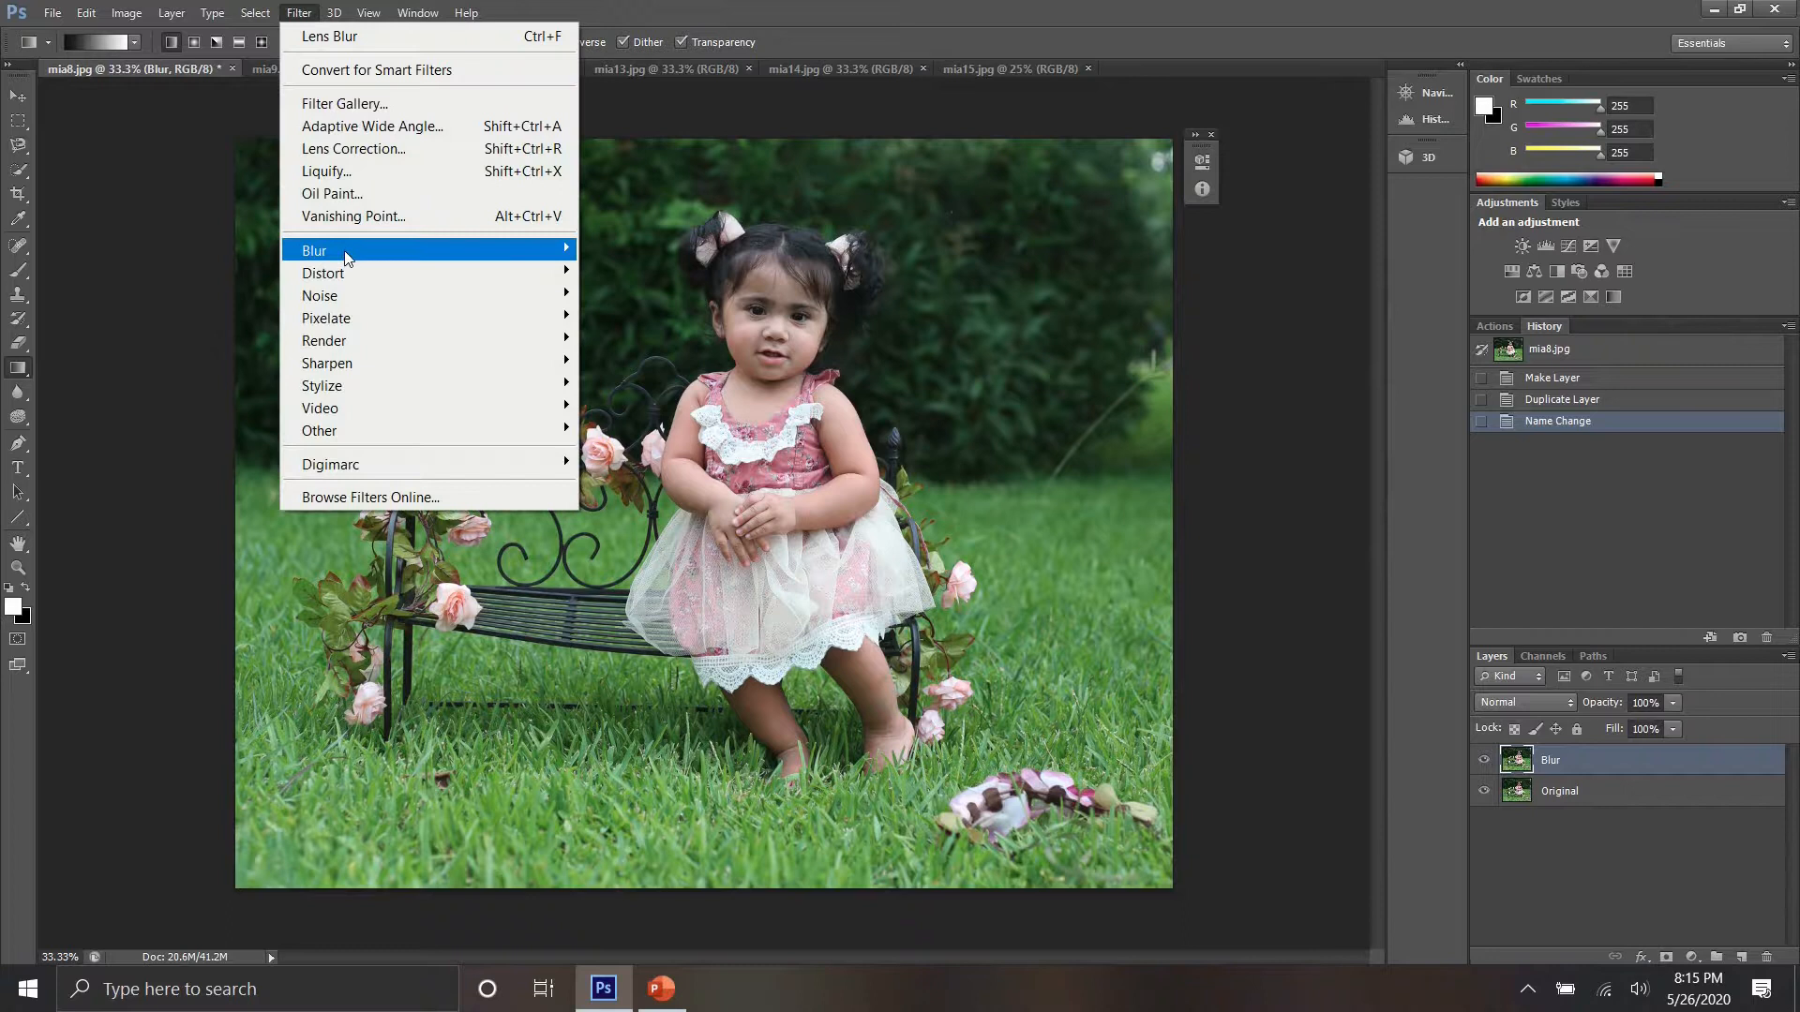
mouse_move(348, 255)
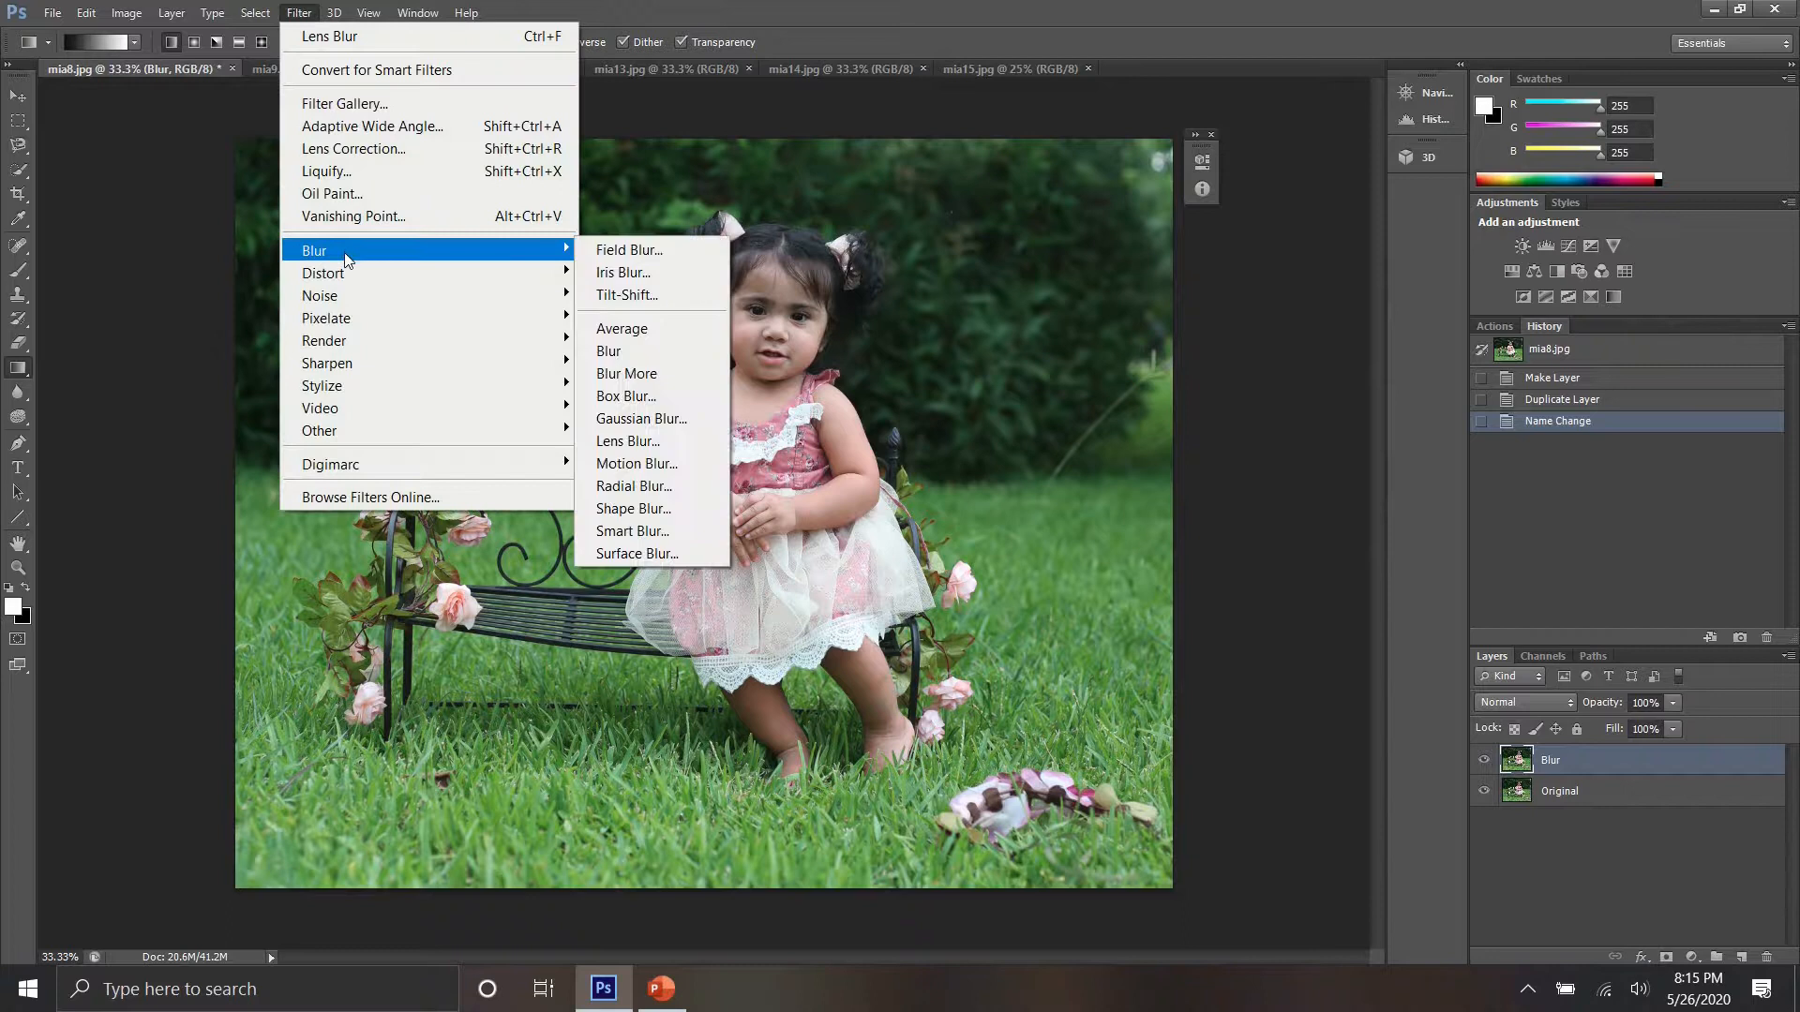
left_click(650, 440)
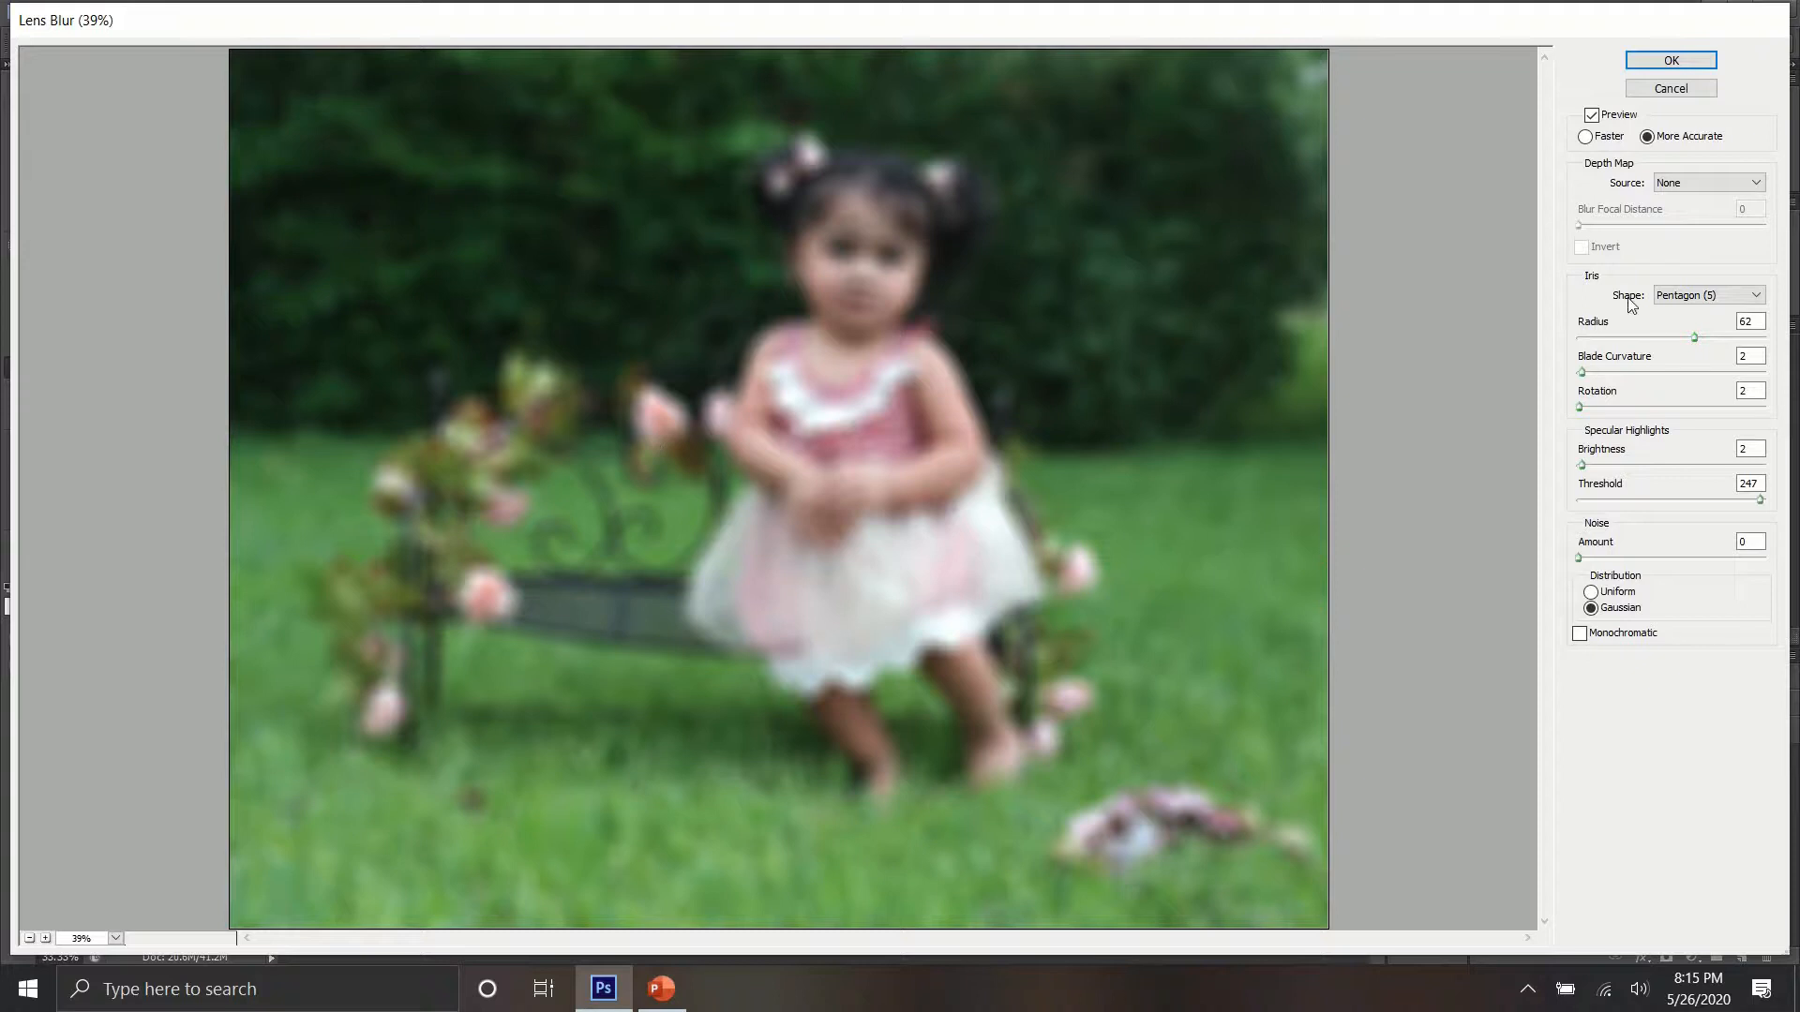
left_click(1667, 338)
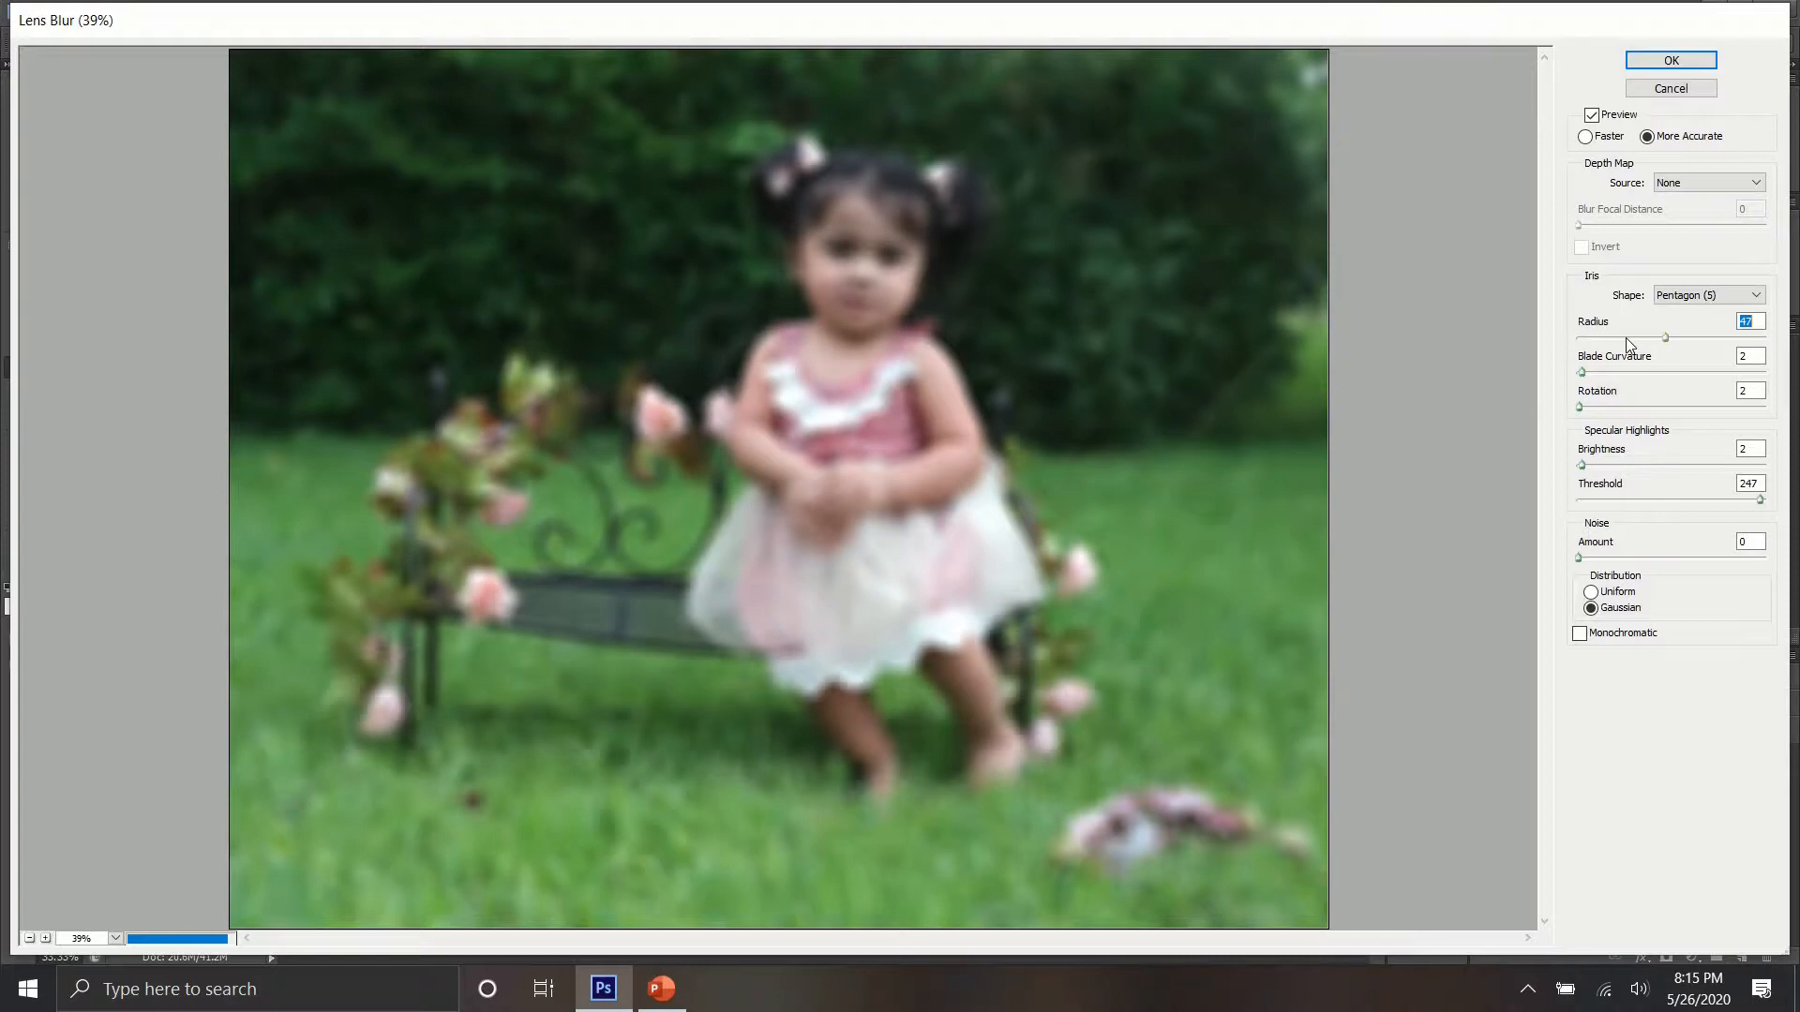
left_click(1766, 341)
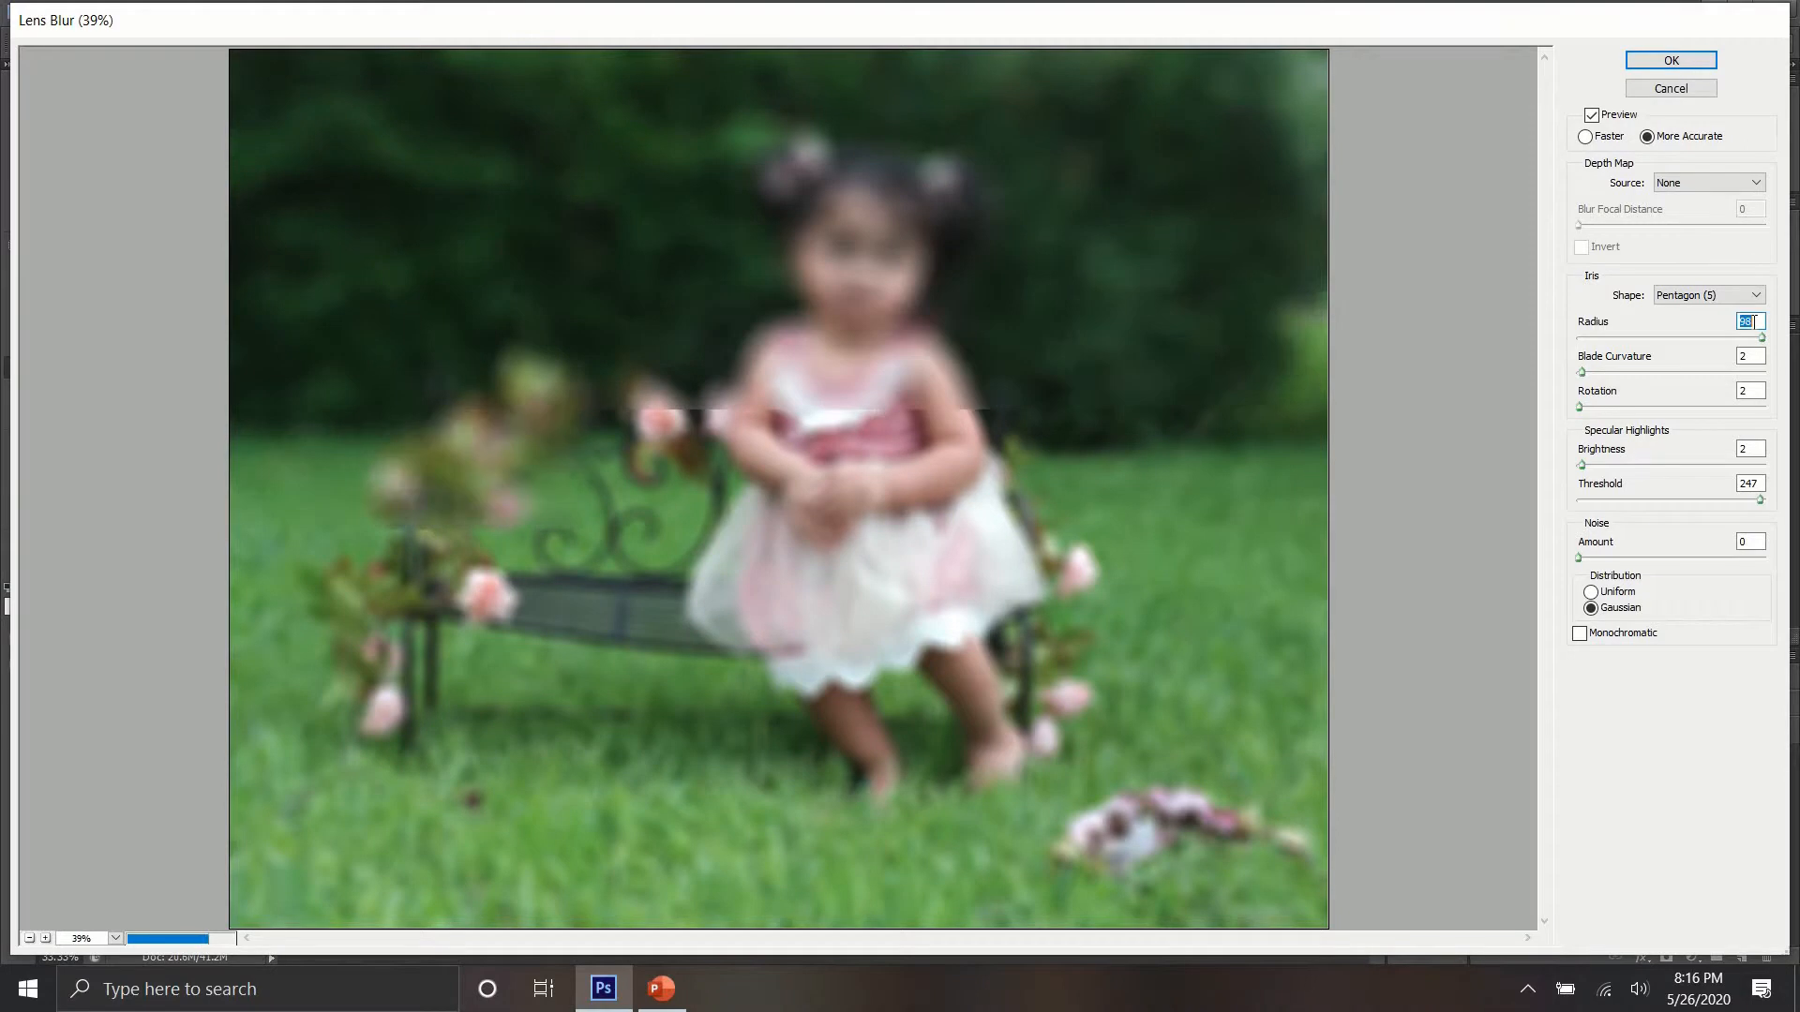
type("65")
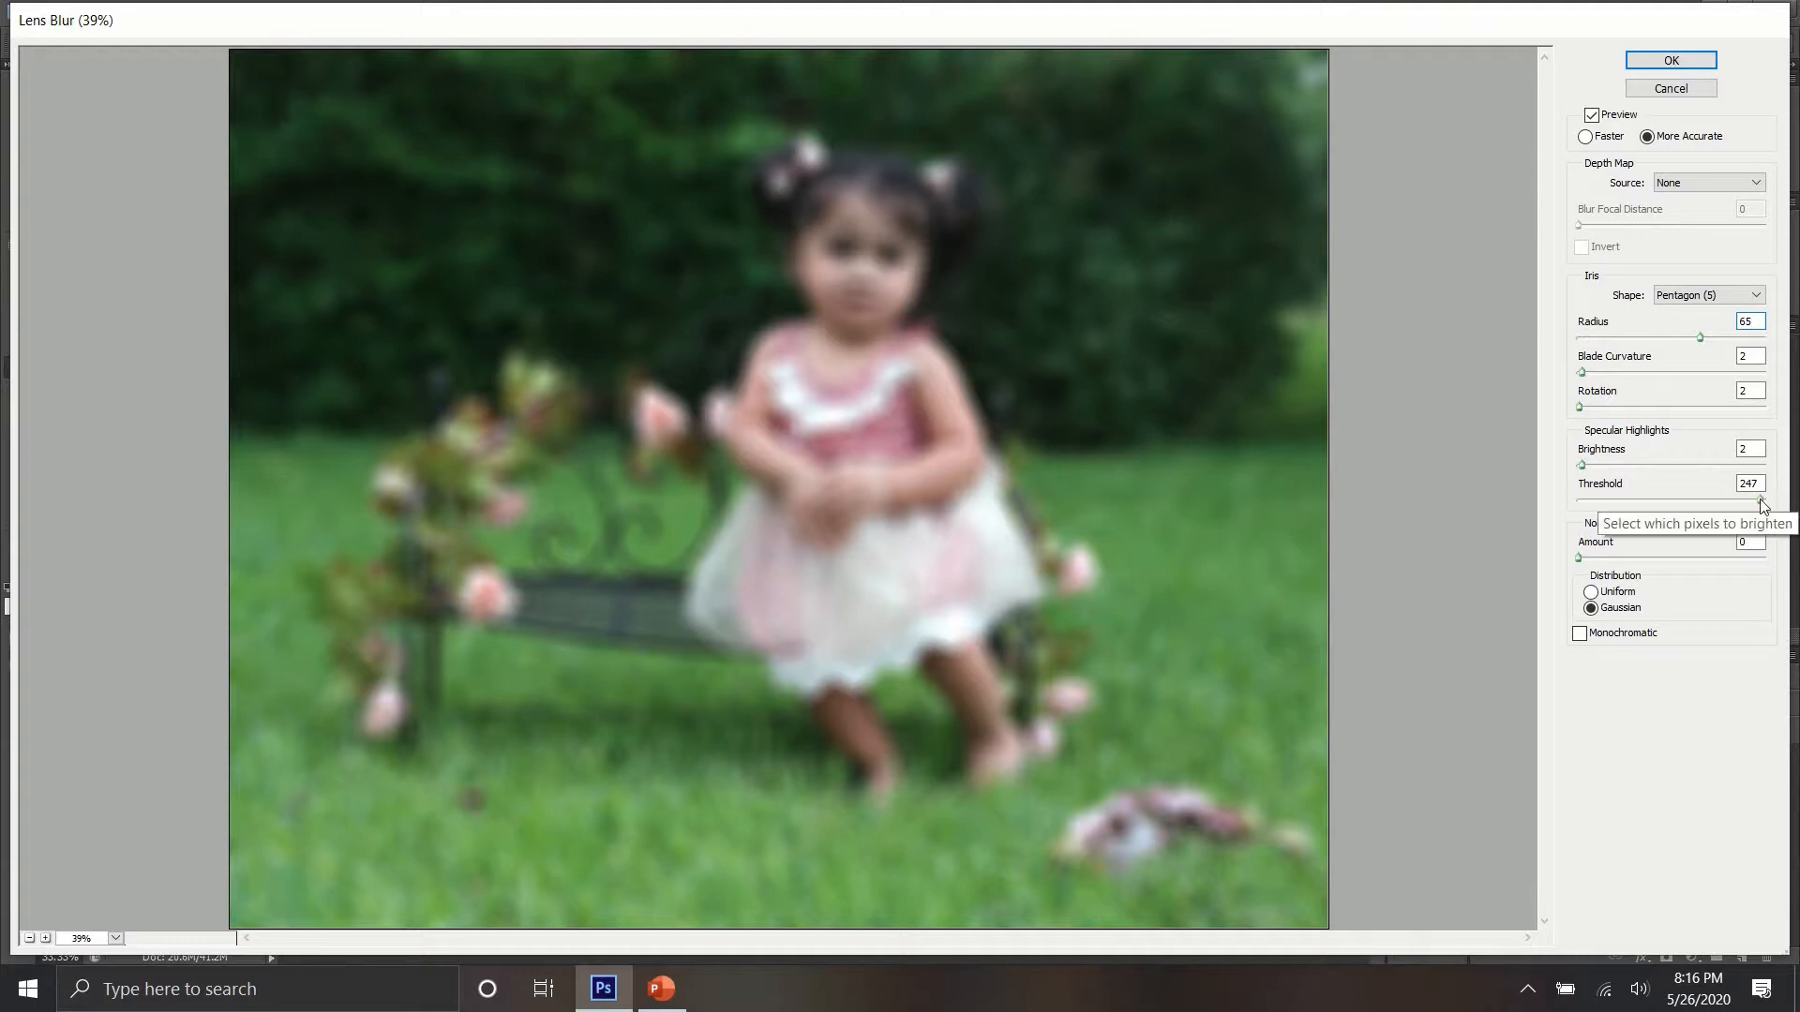
left_click_drag(1763, 504, 1783, 508)
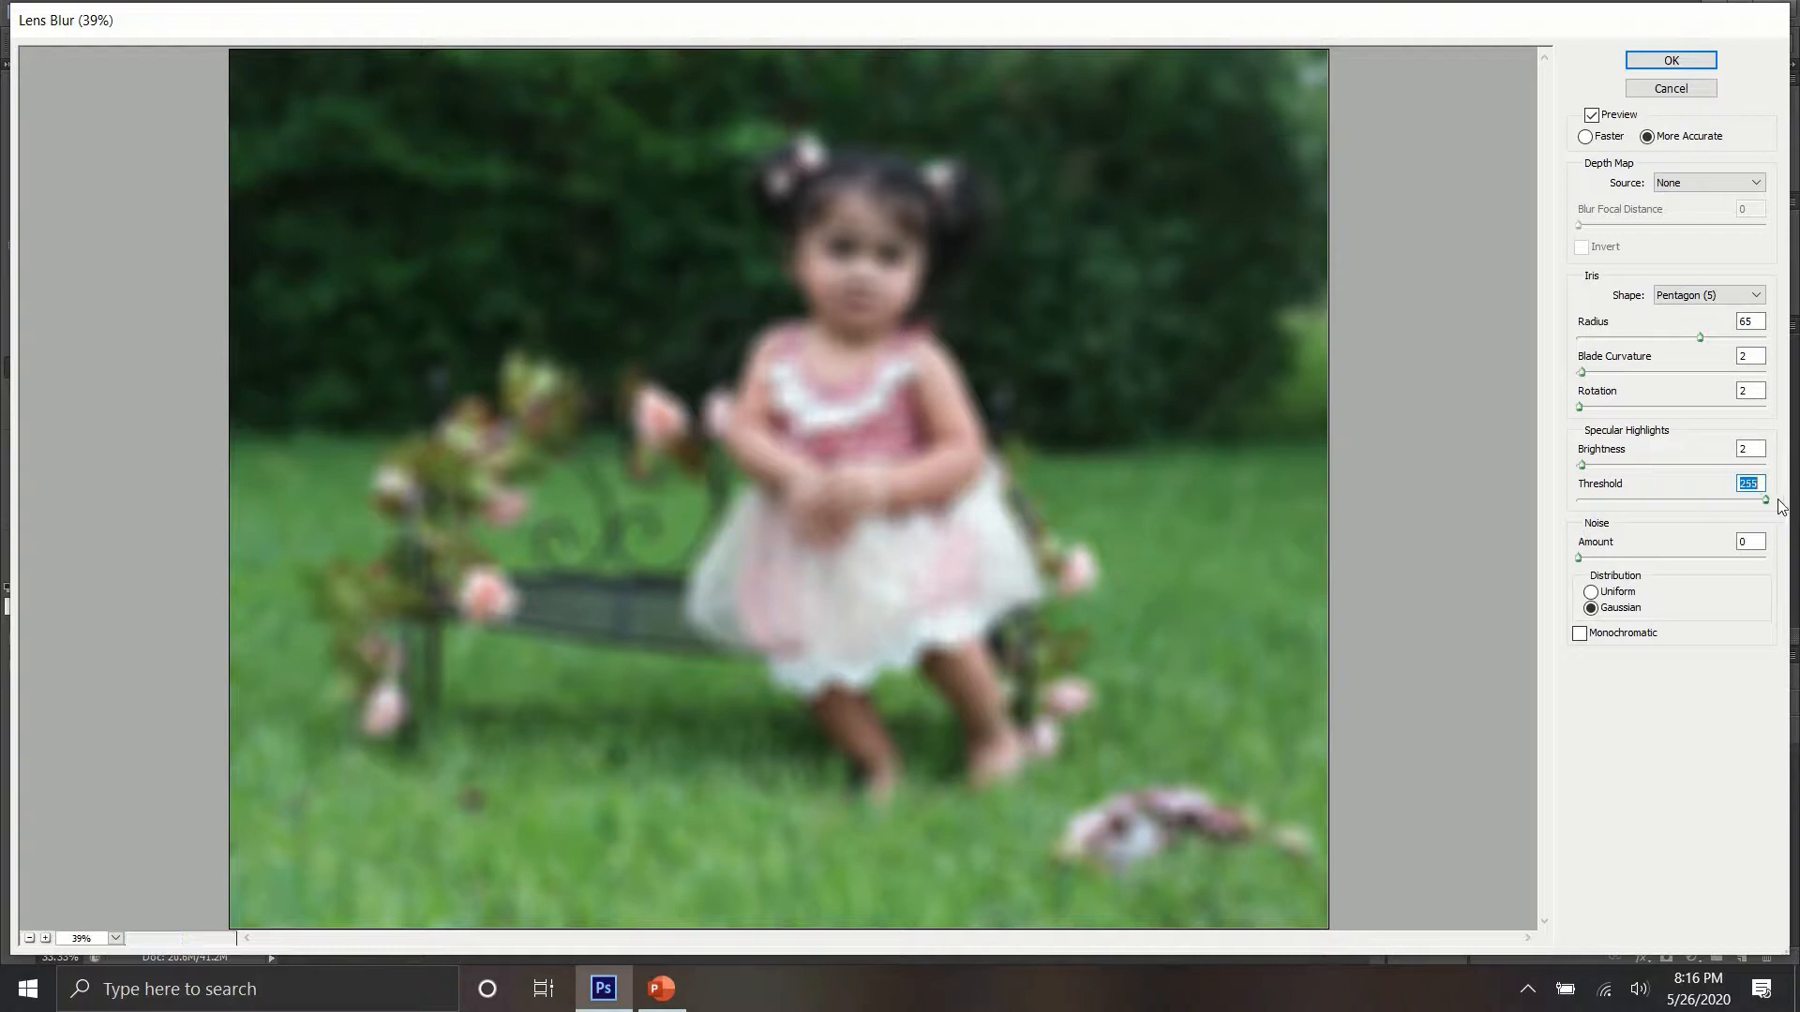
mouse_move(1580, 557)
left_mouse_down()
mouse_move(1676, 568)
mouse_move(1552, 561)
left_mouse_up()
left_click(1673, 60)
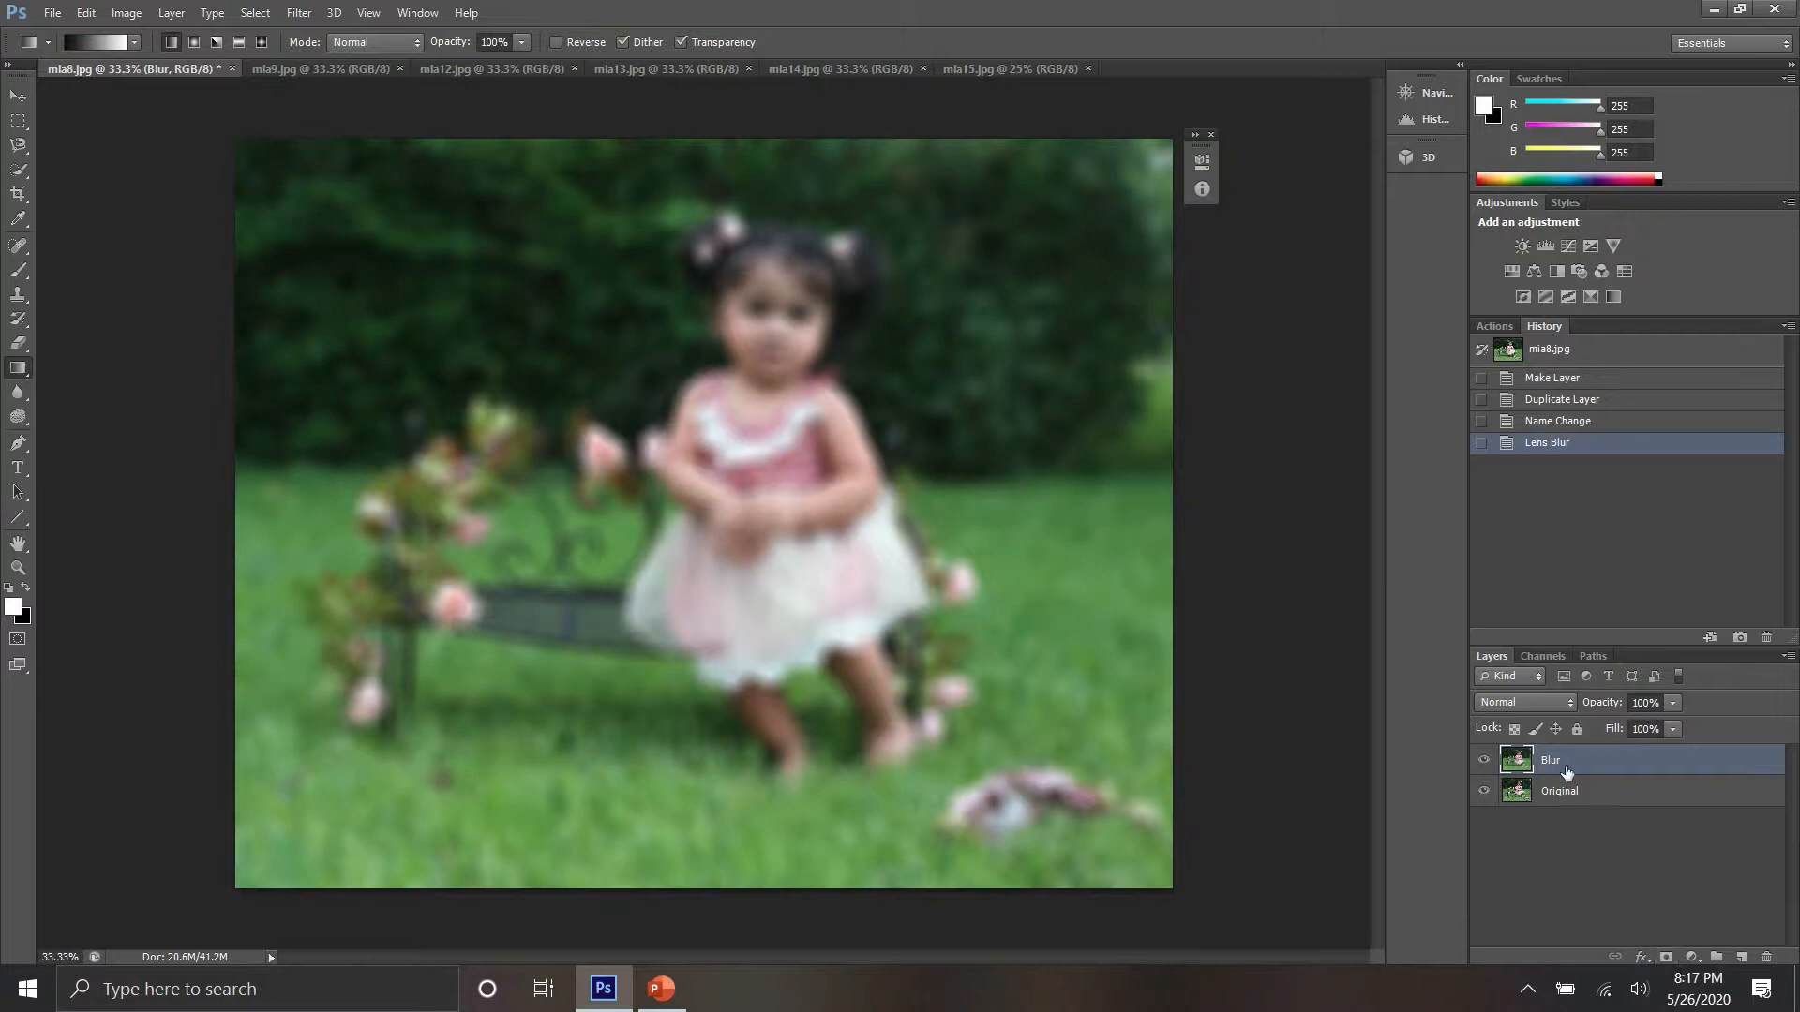
Step: Add a layer mask to the Blur layer and activate the Gradient tool
left_click(1666, 953)
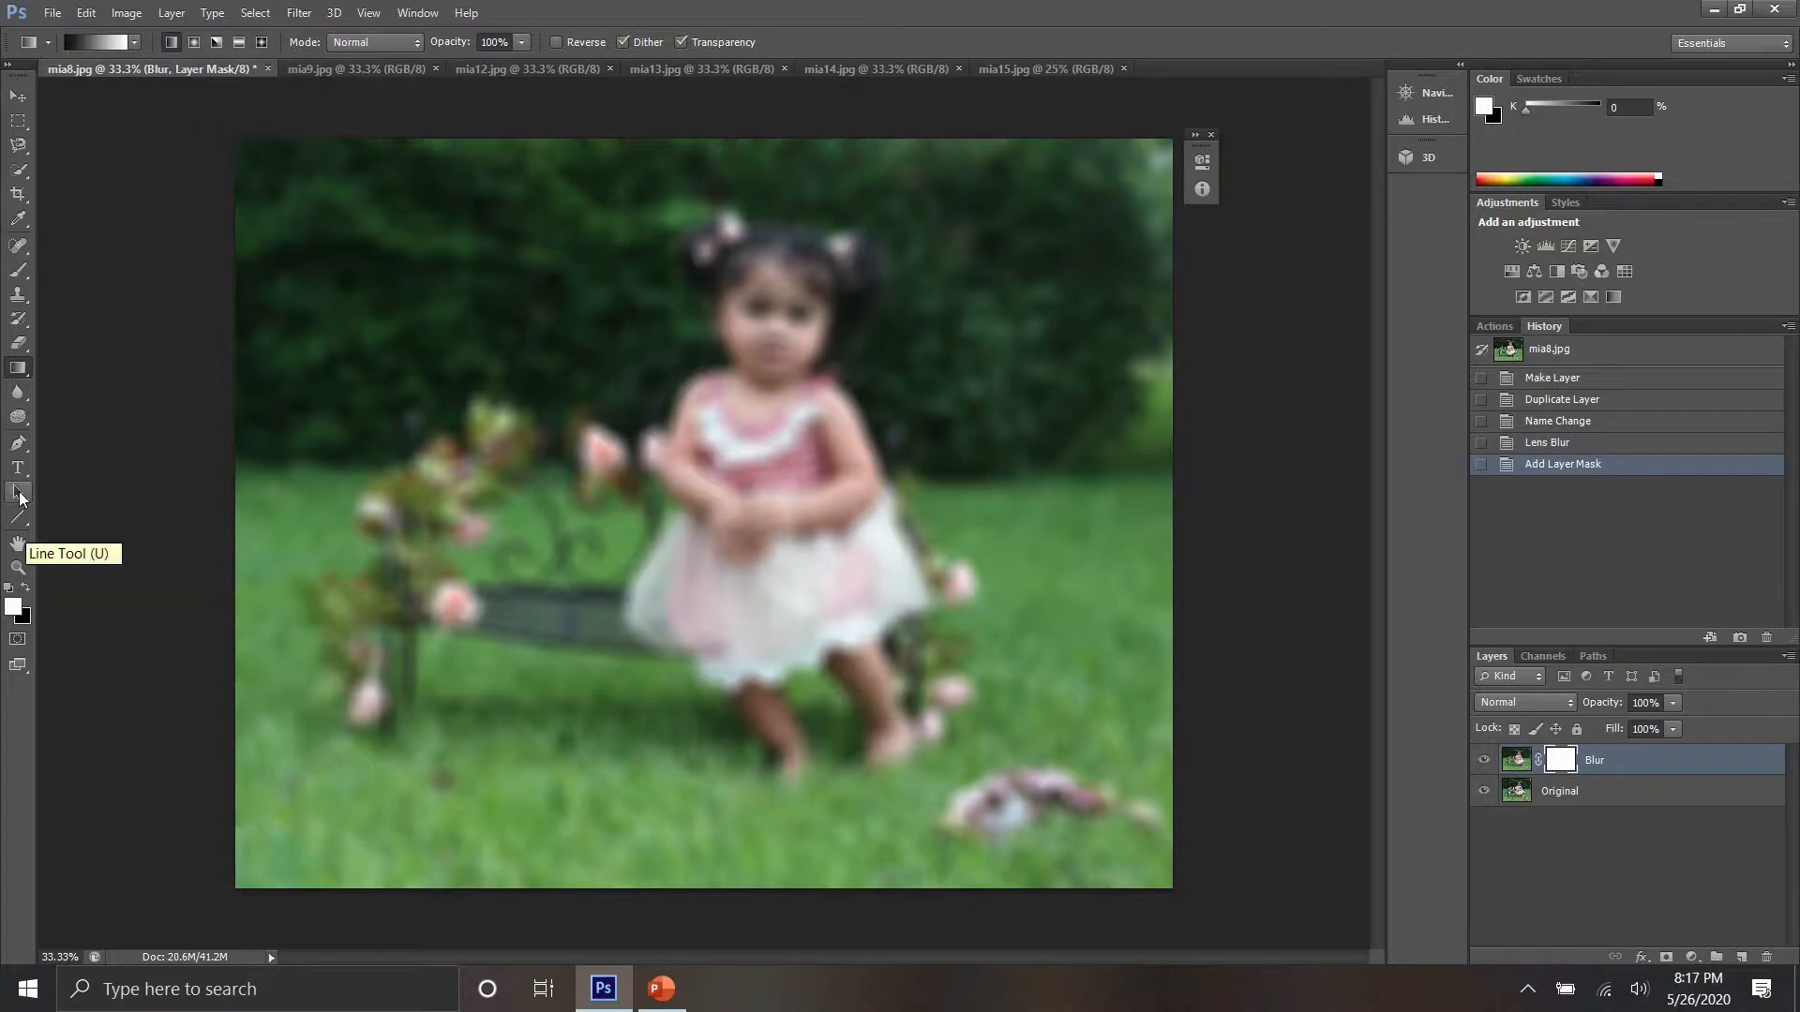
left_click_drag(17, 373, 18, 373)
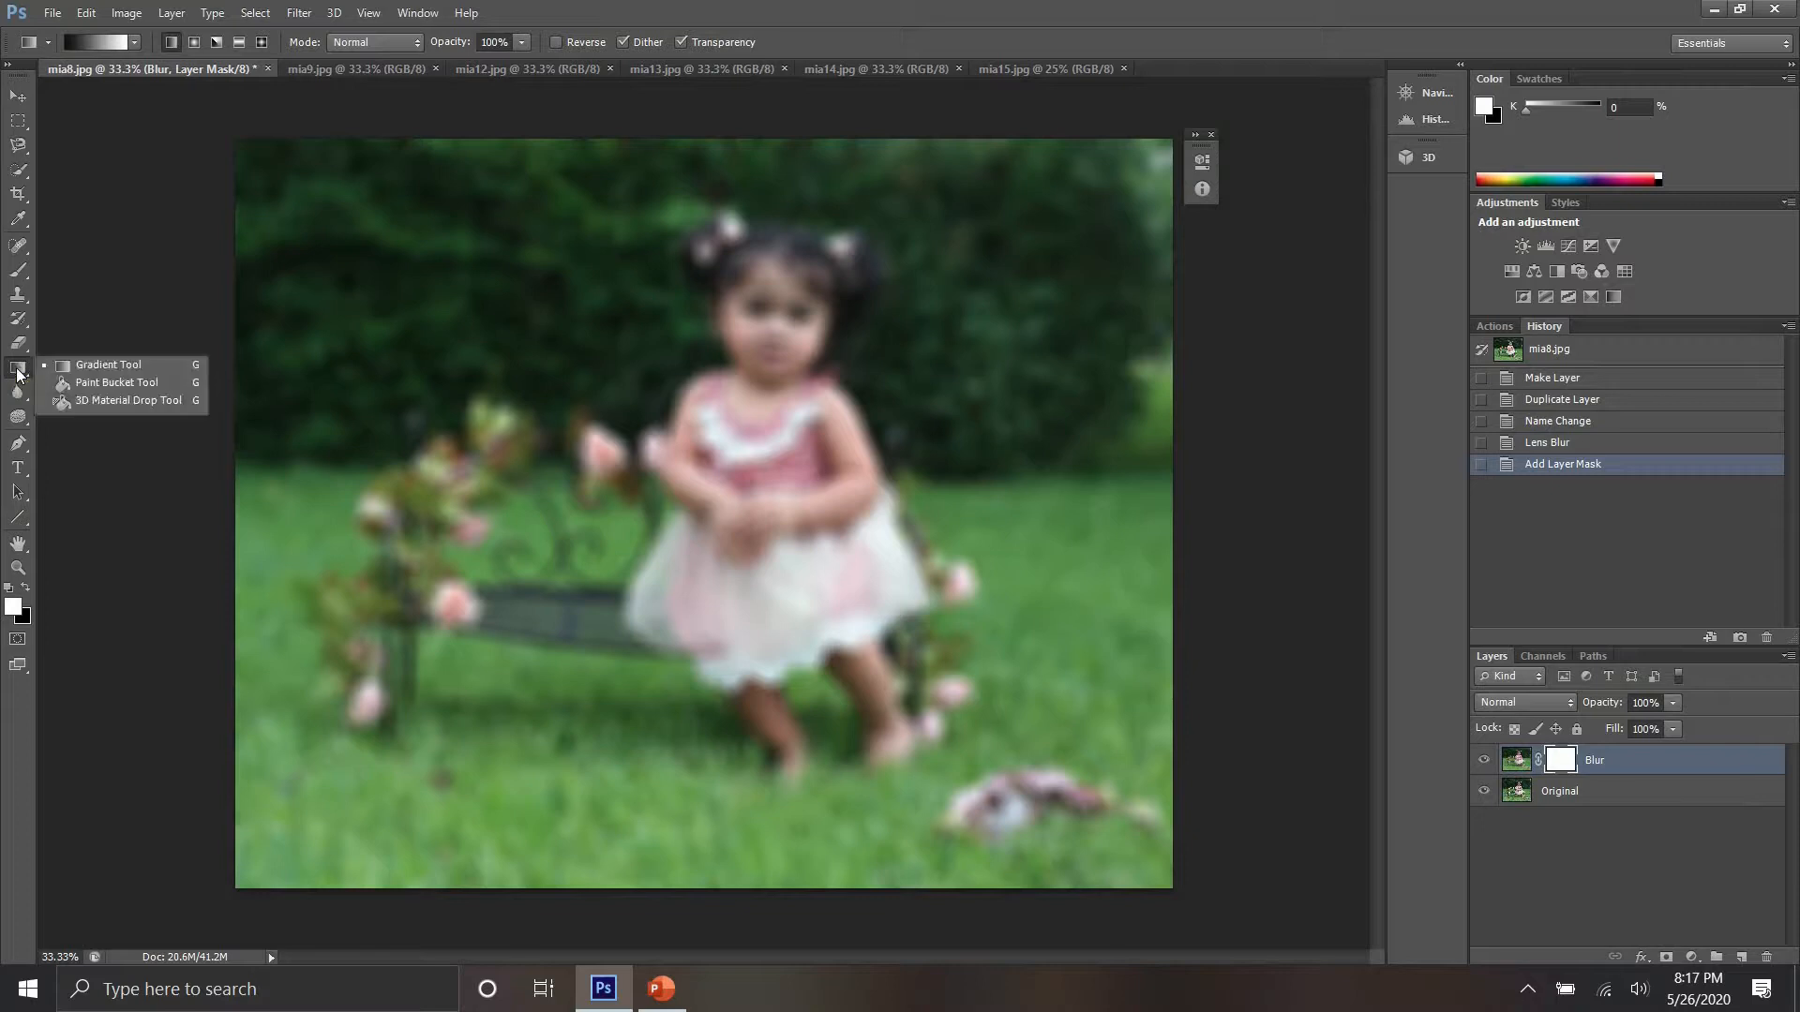
left_click(69, 365)
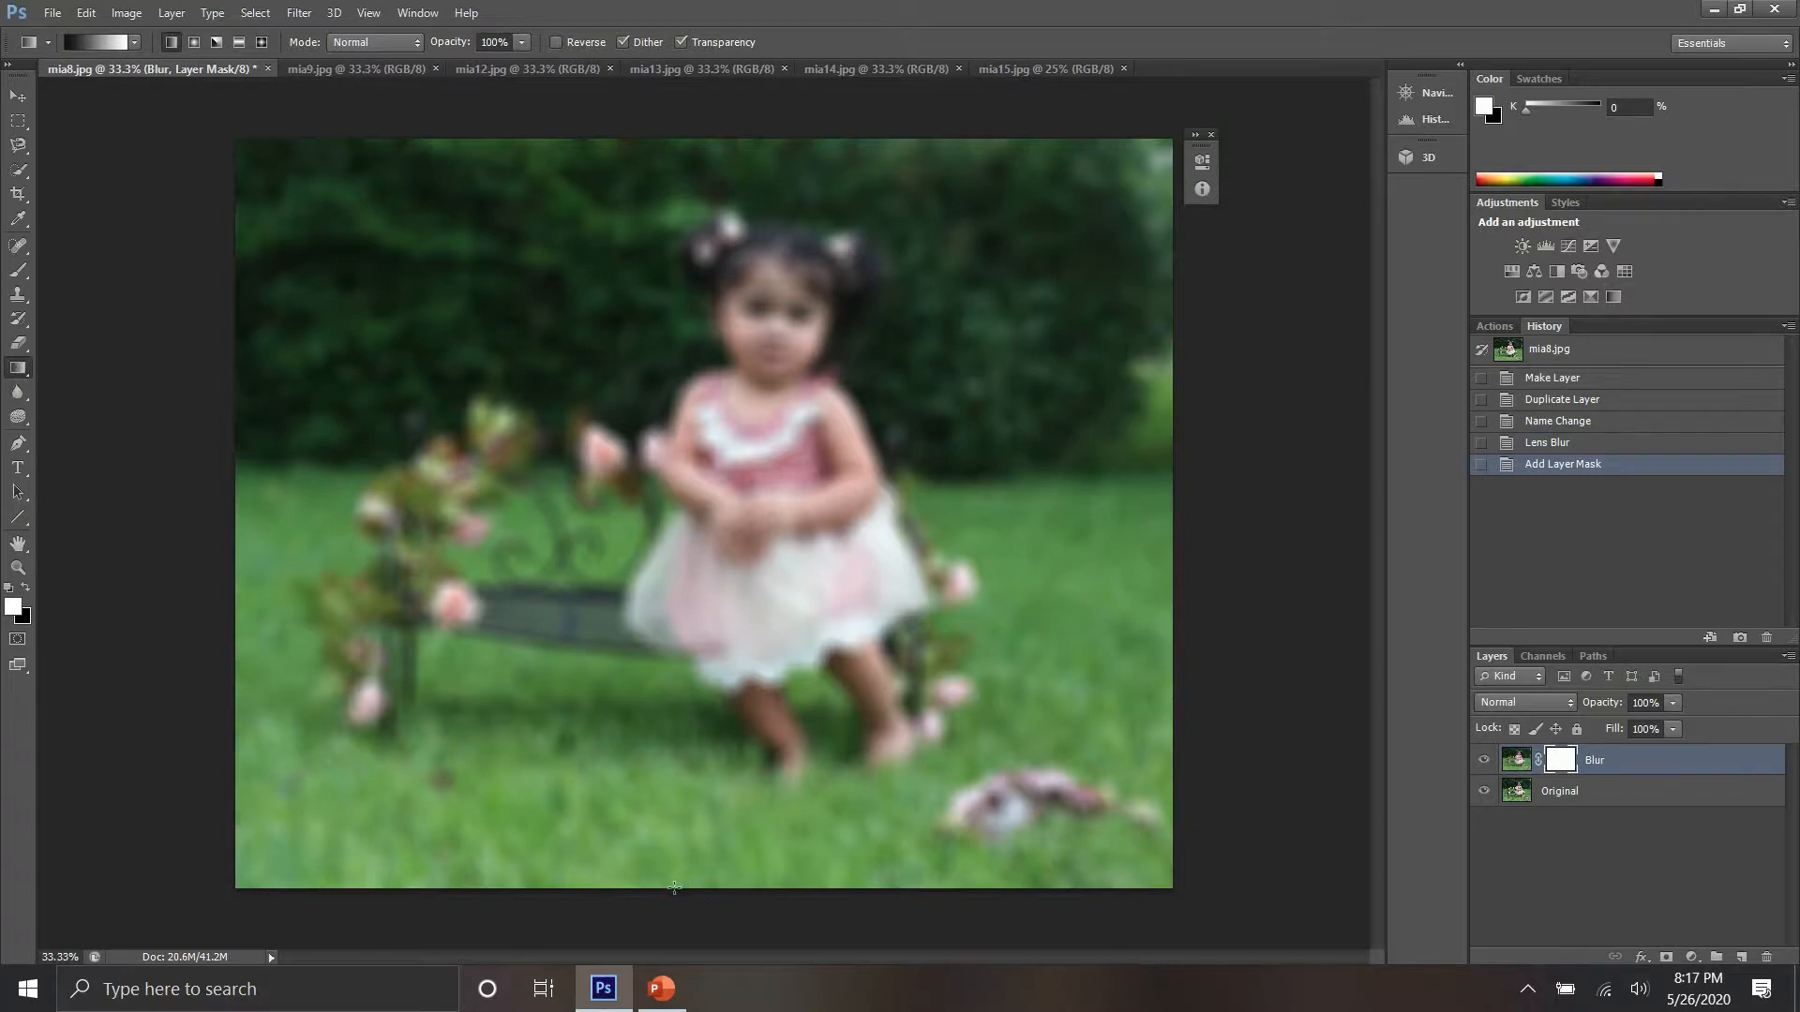
right_click(29, 375)
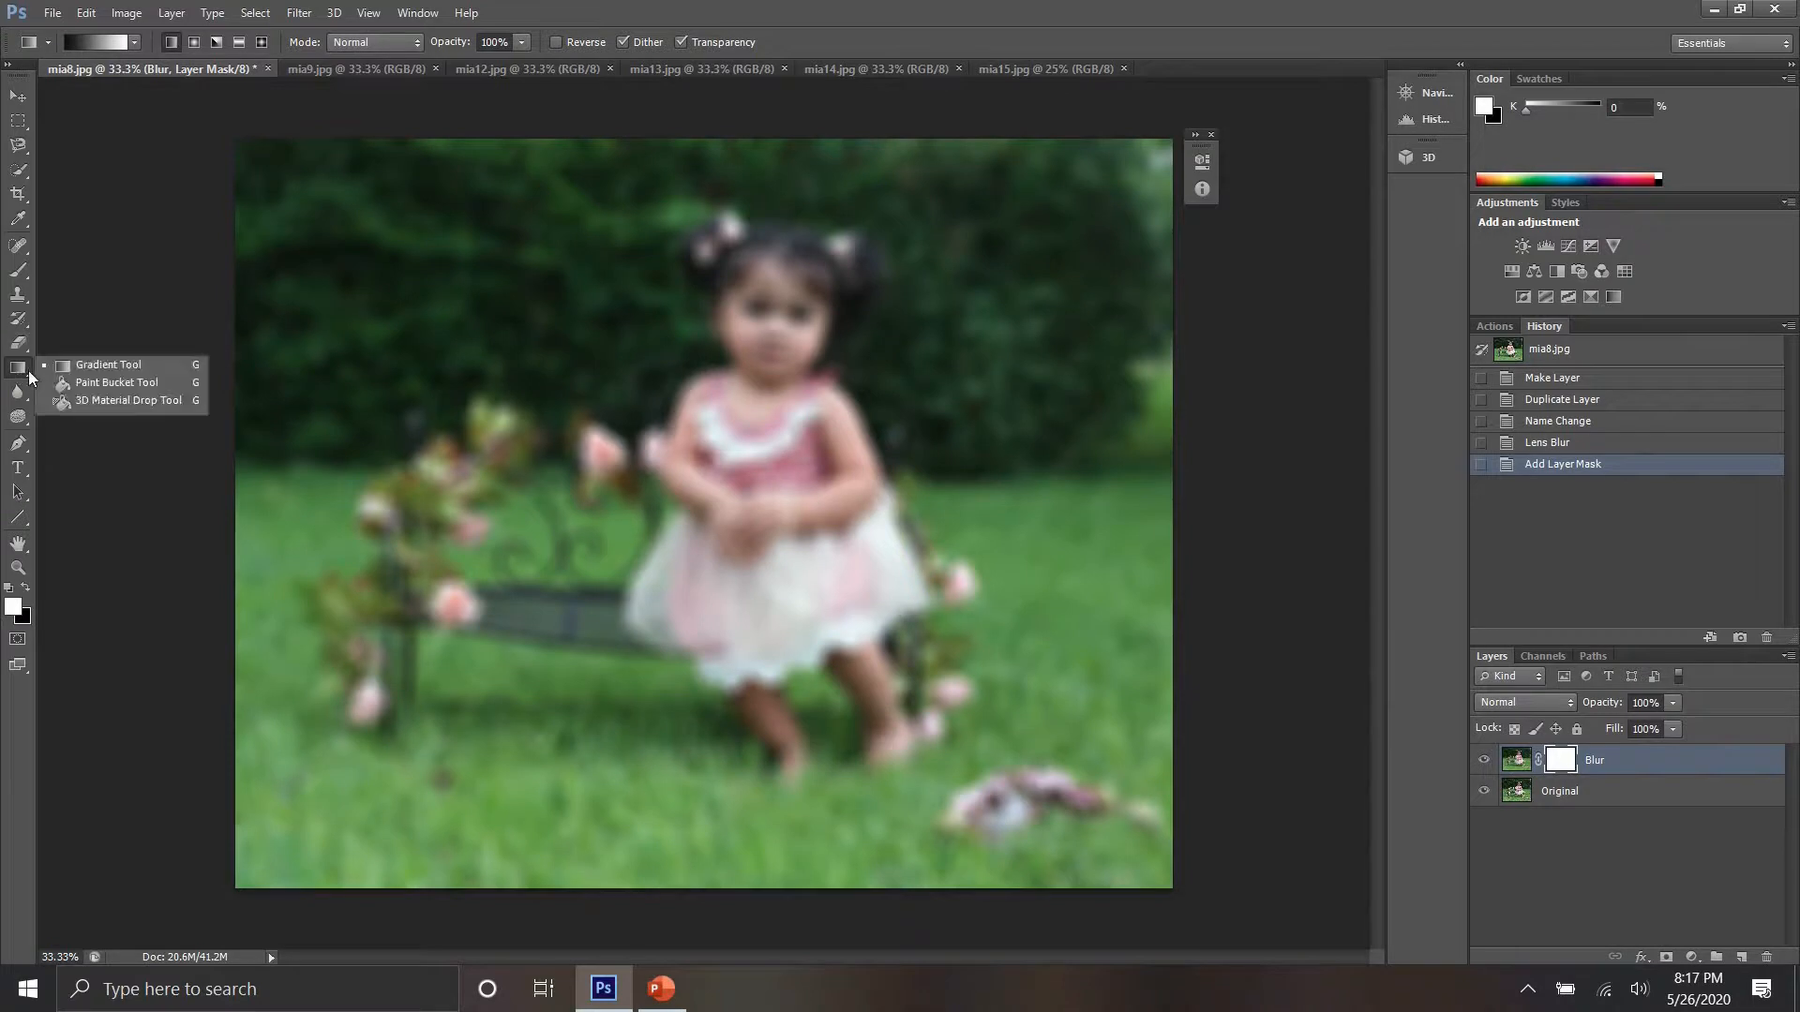
left_click(81, 386)
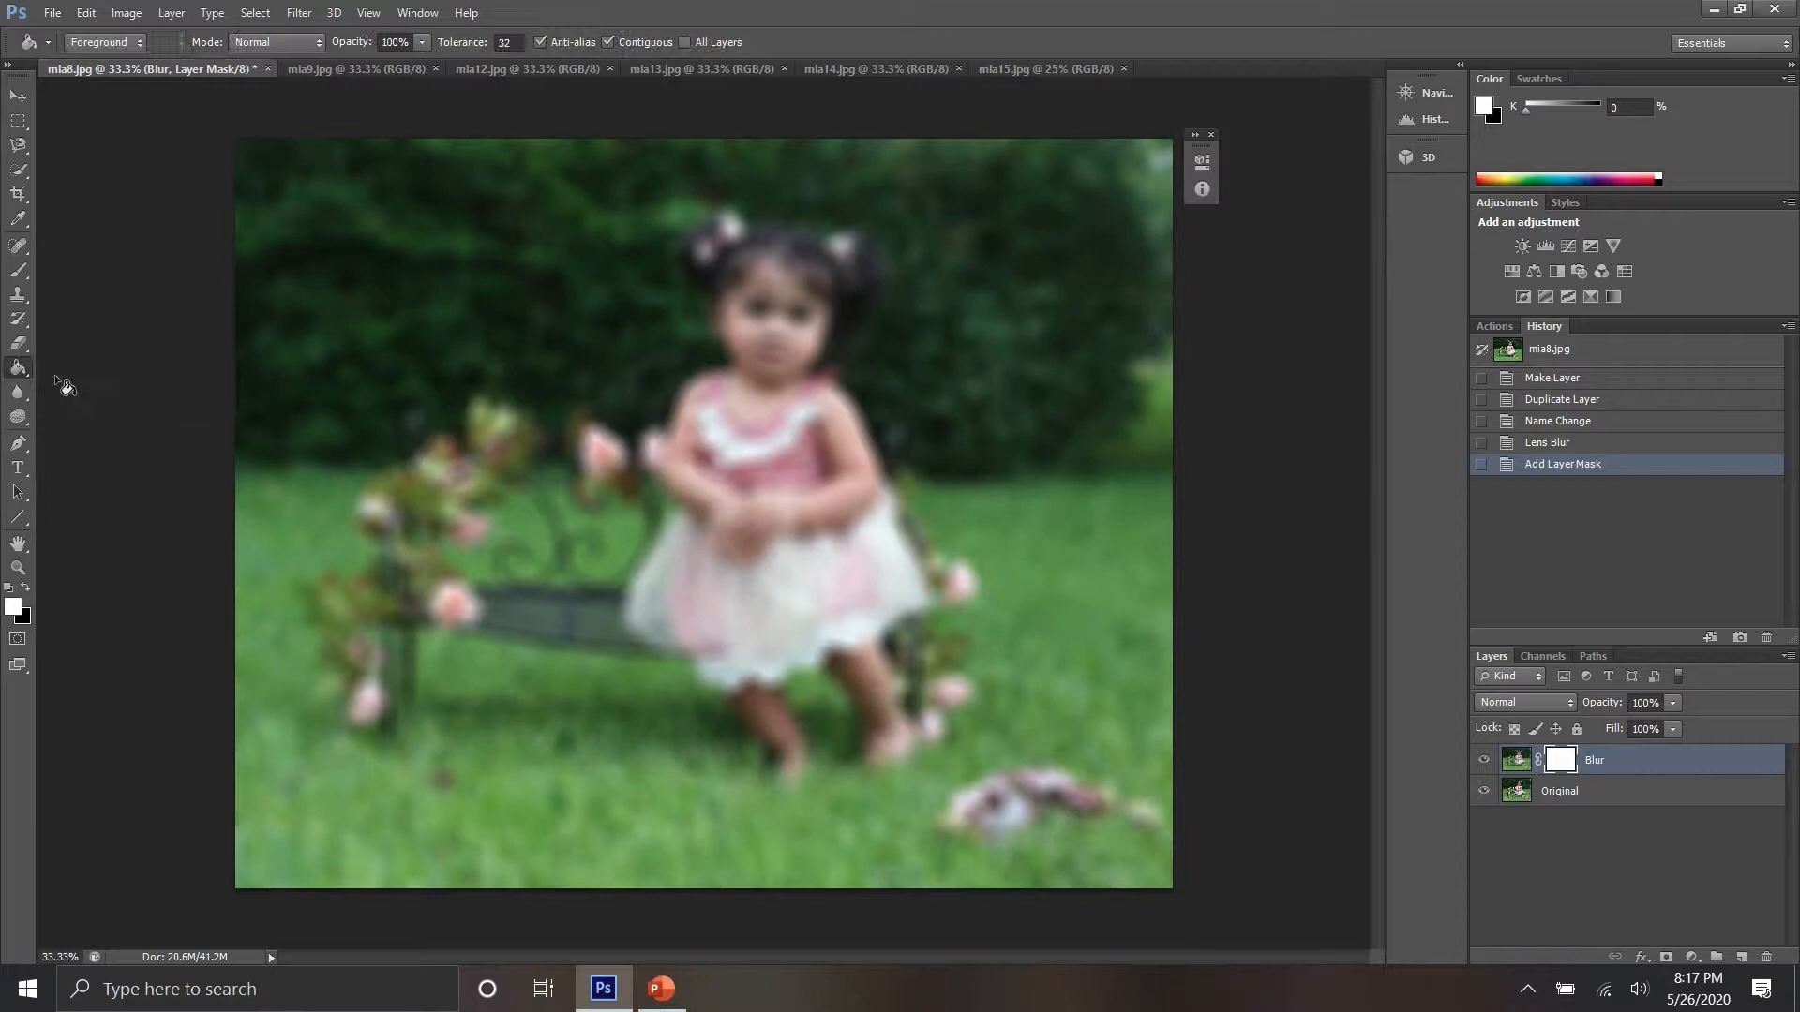
right_click(24, 370)
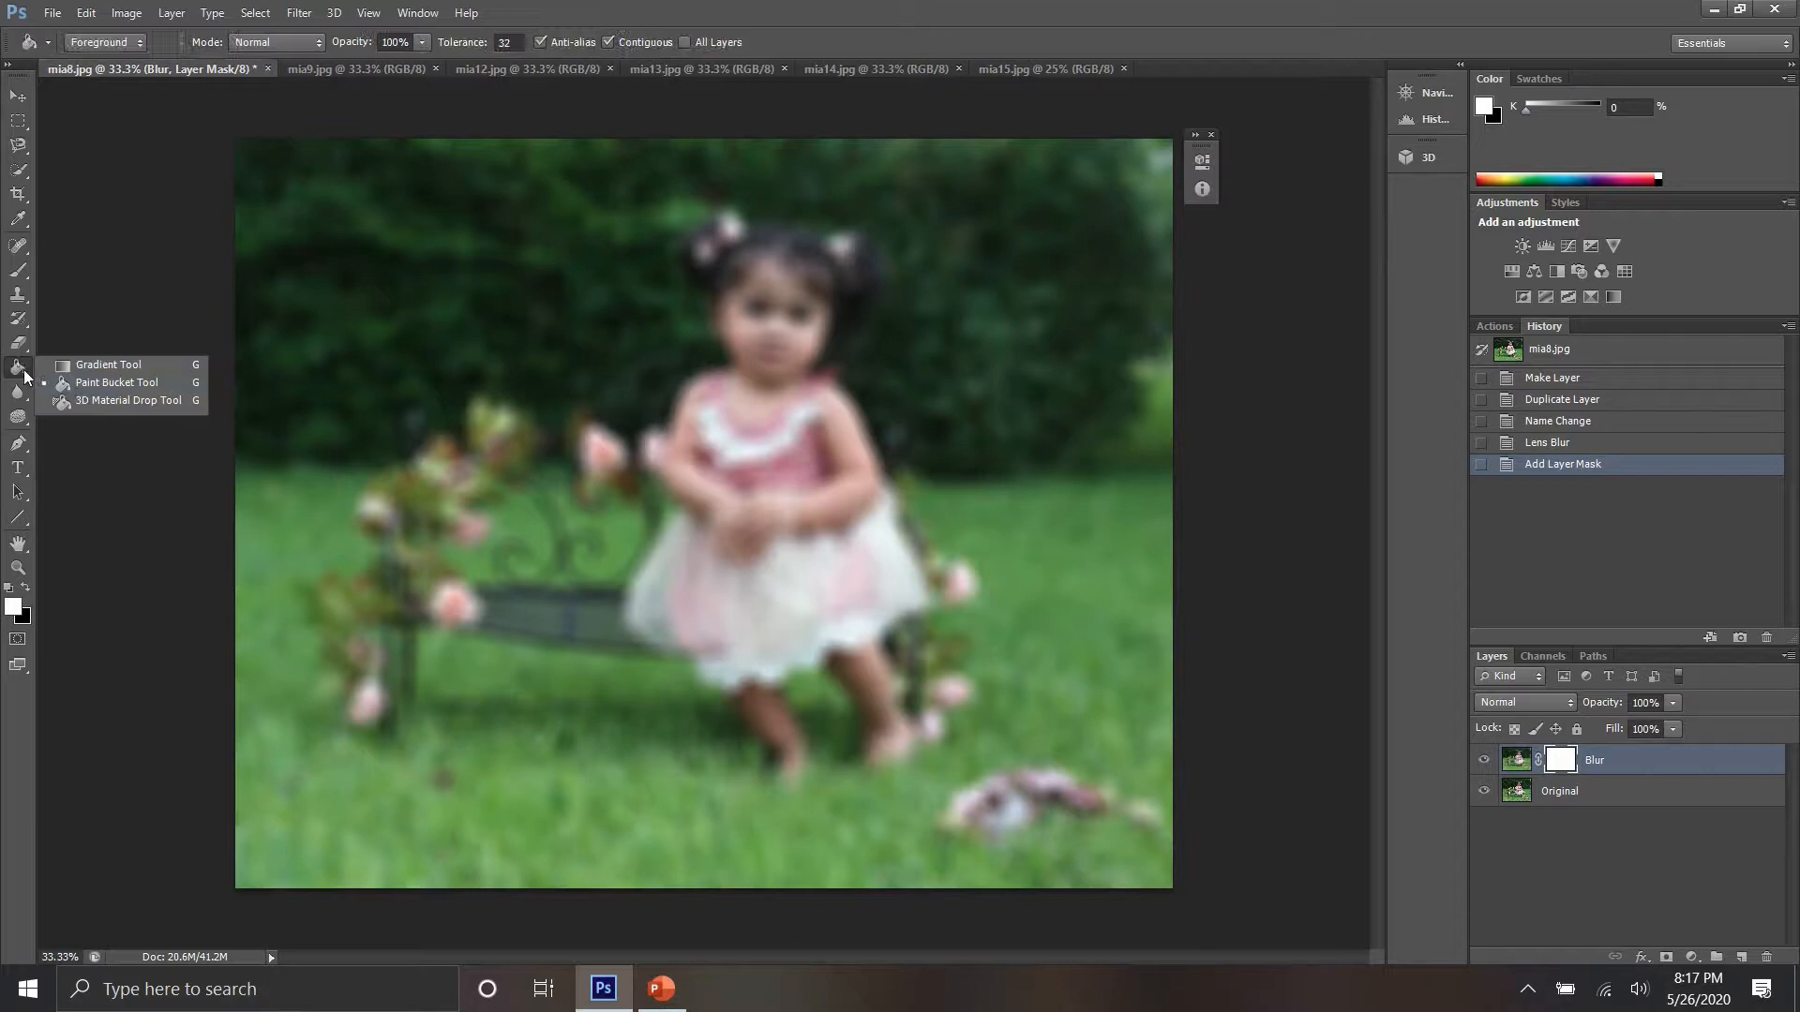
left_click(68, 366)
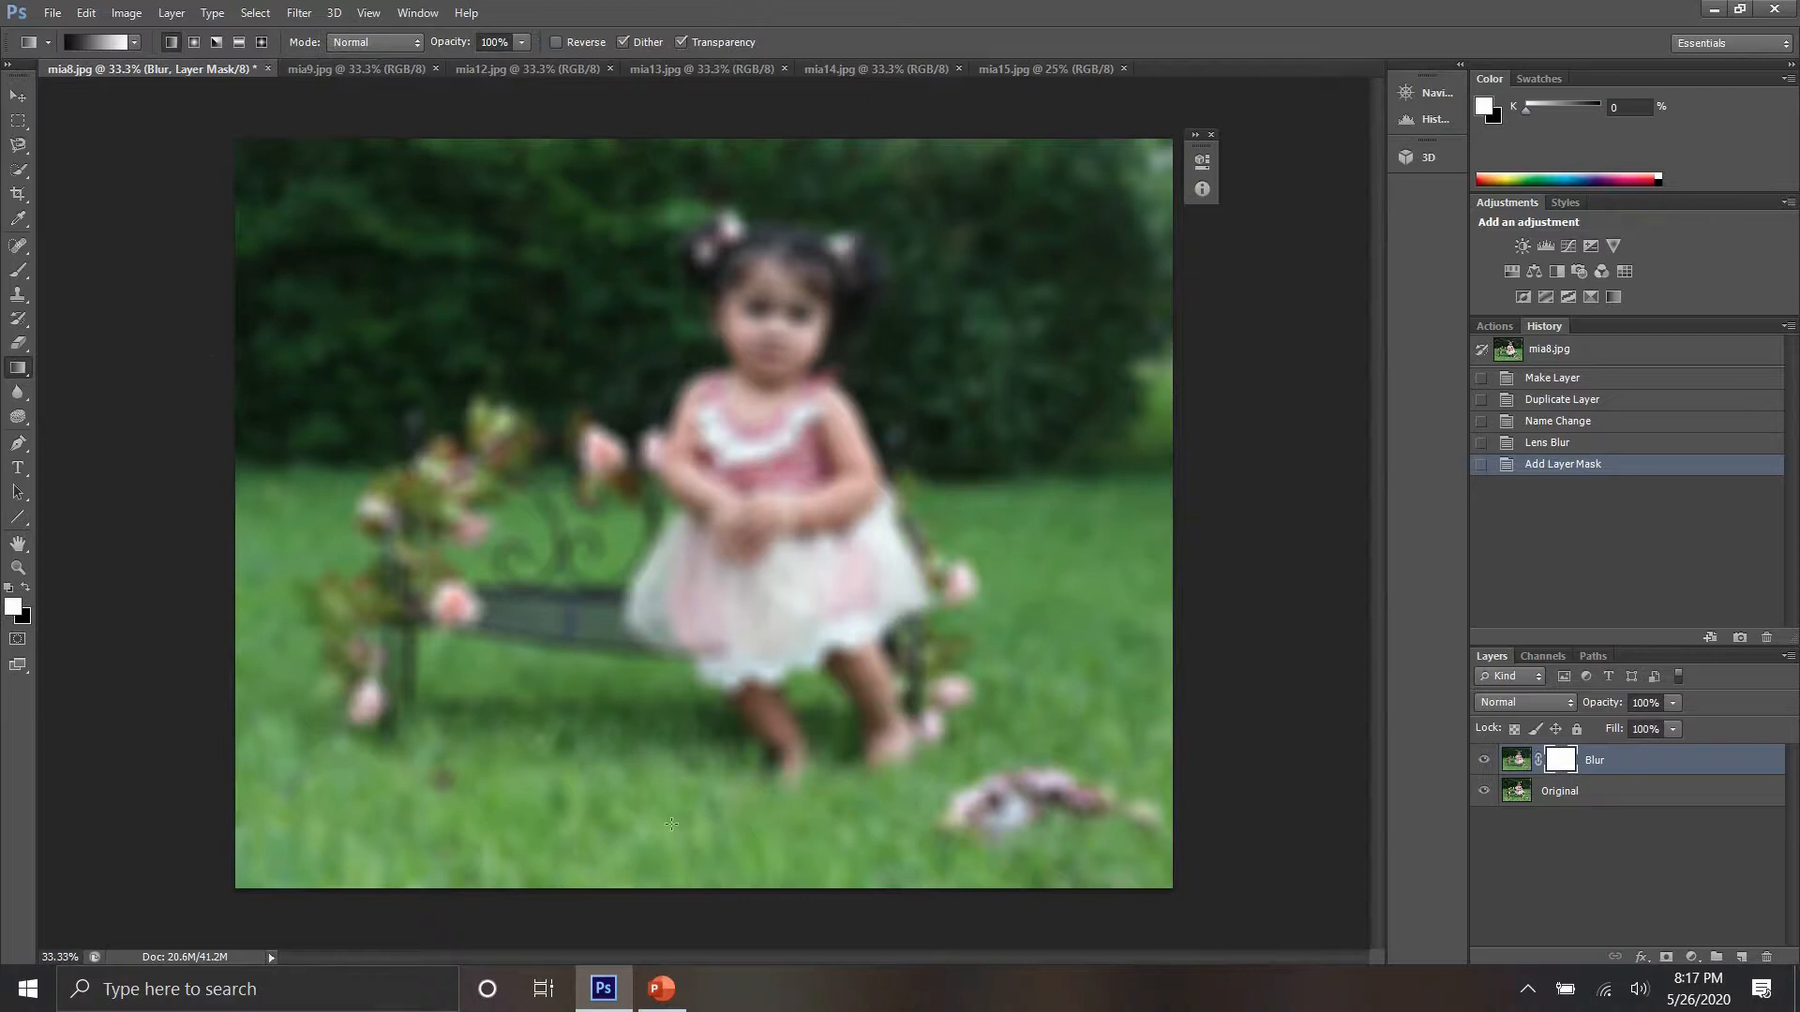
right_click(675, 881)
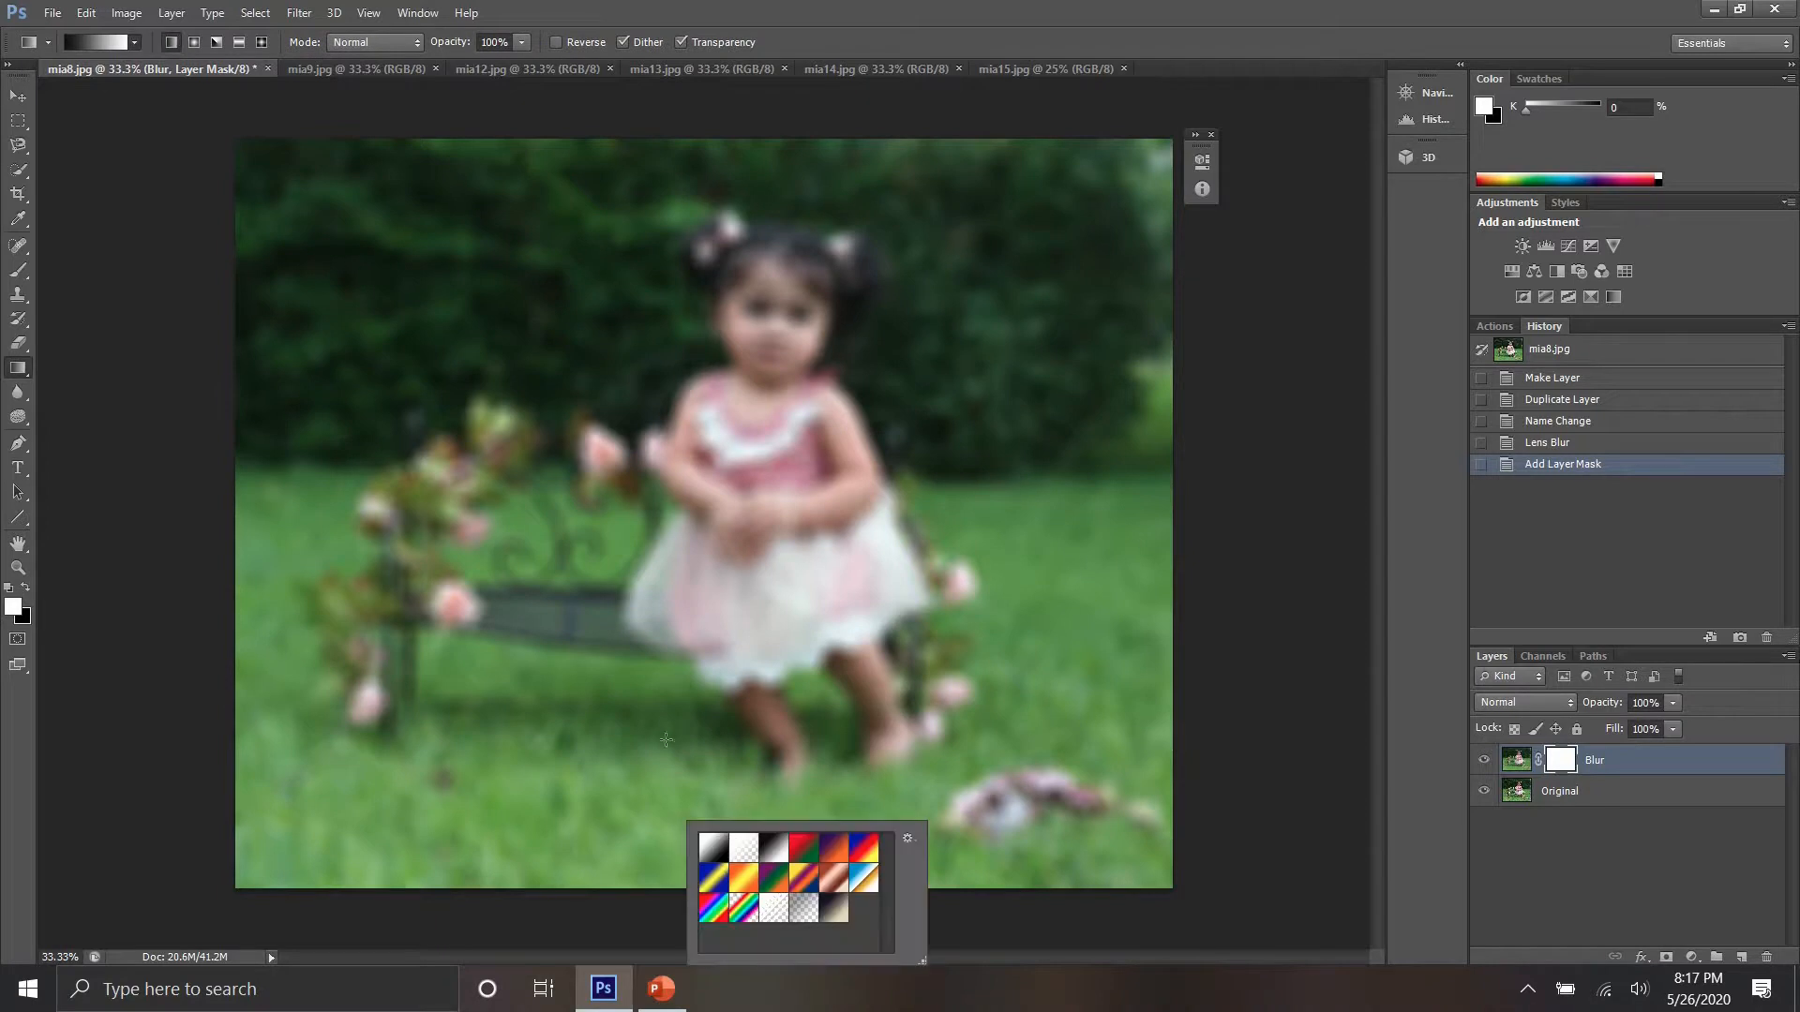
left_click(661, 883)
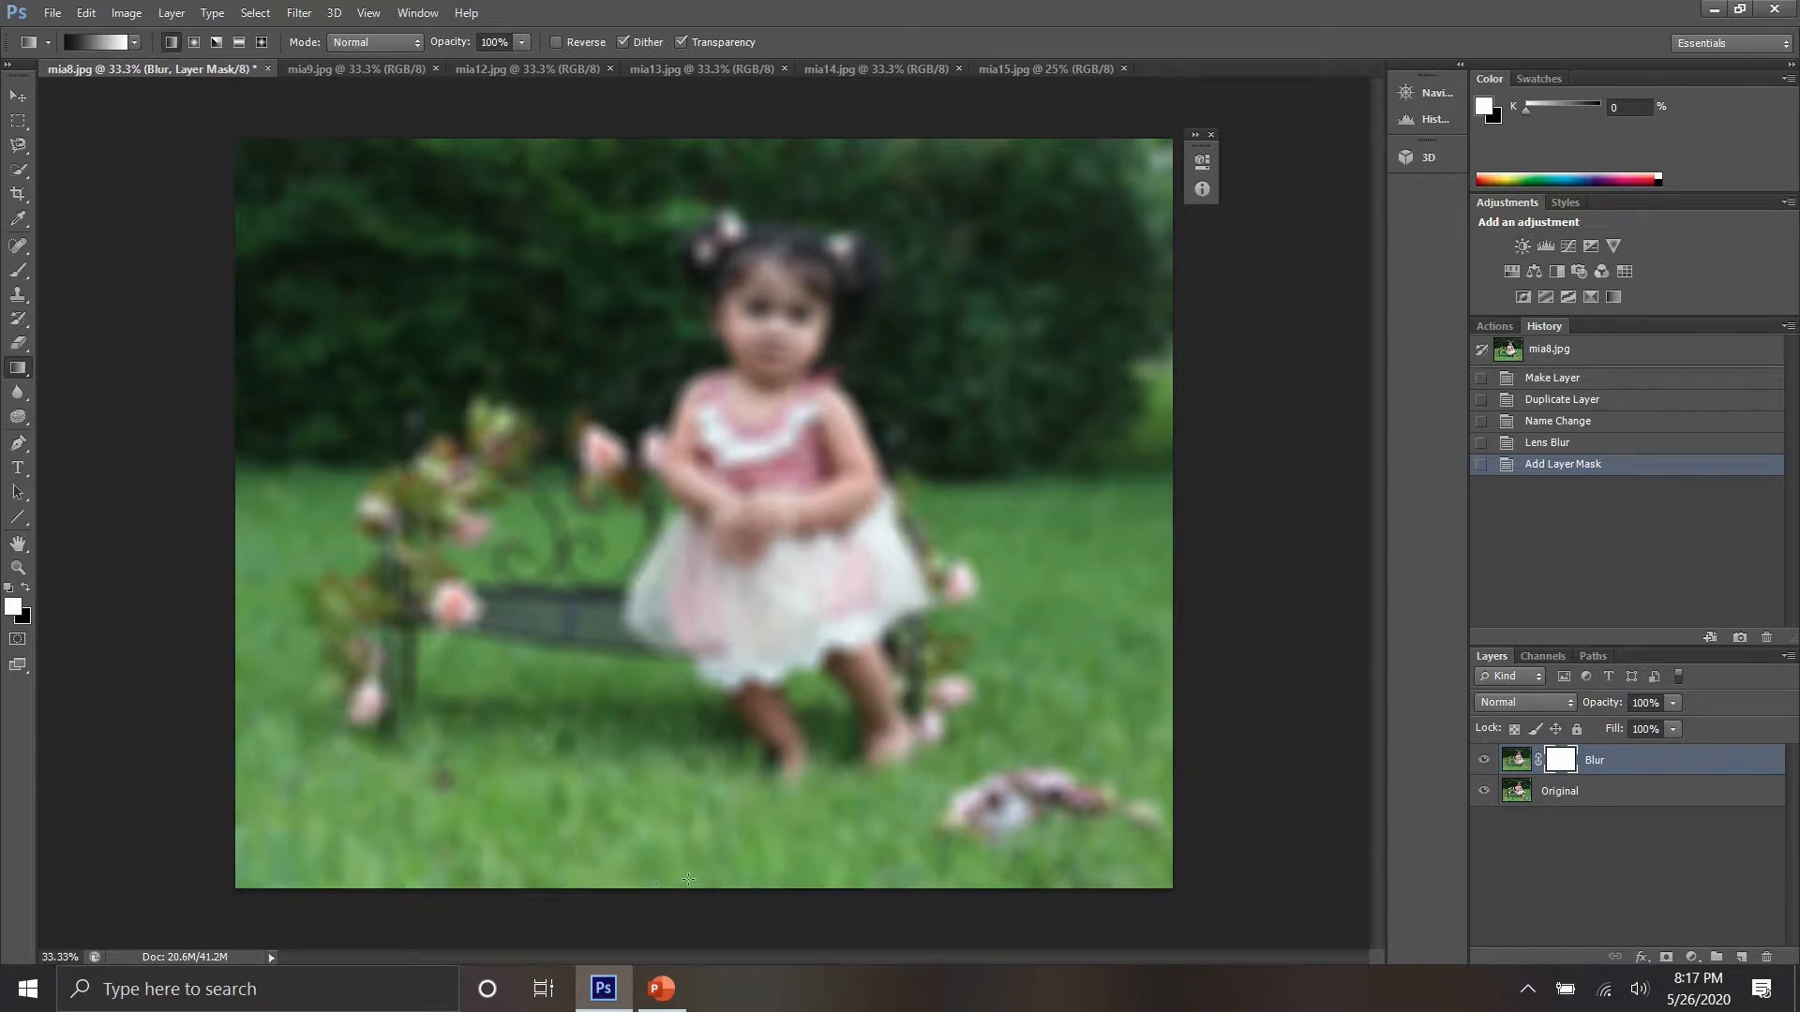
Step: Draw black-to-white linear gradients upward from the foreground grass on the Blur layer's mask, redrawing until the fade ends around the child's waist
left_click_drag(689, 880, 700, 483)
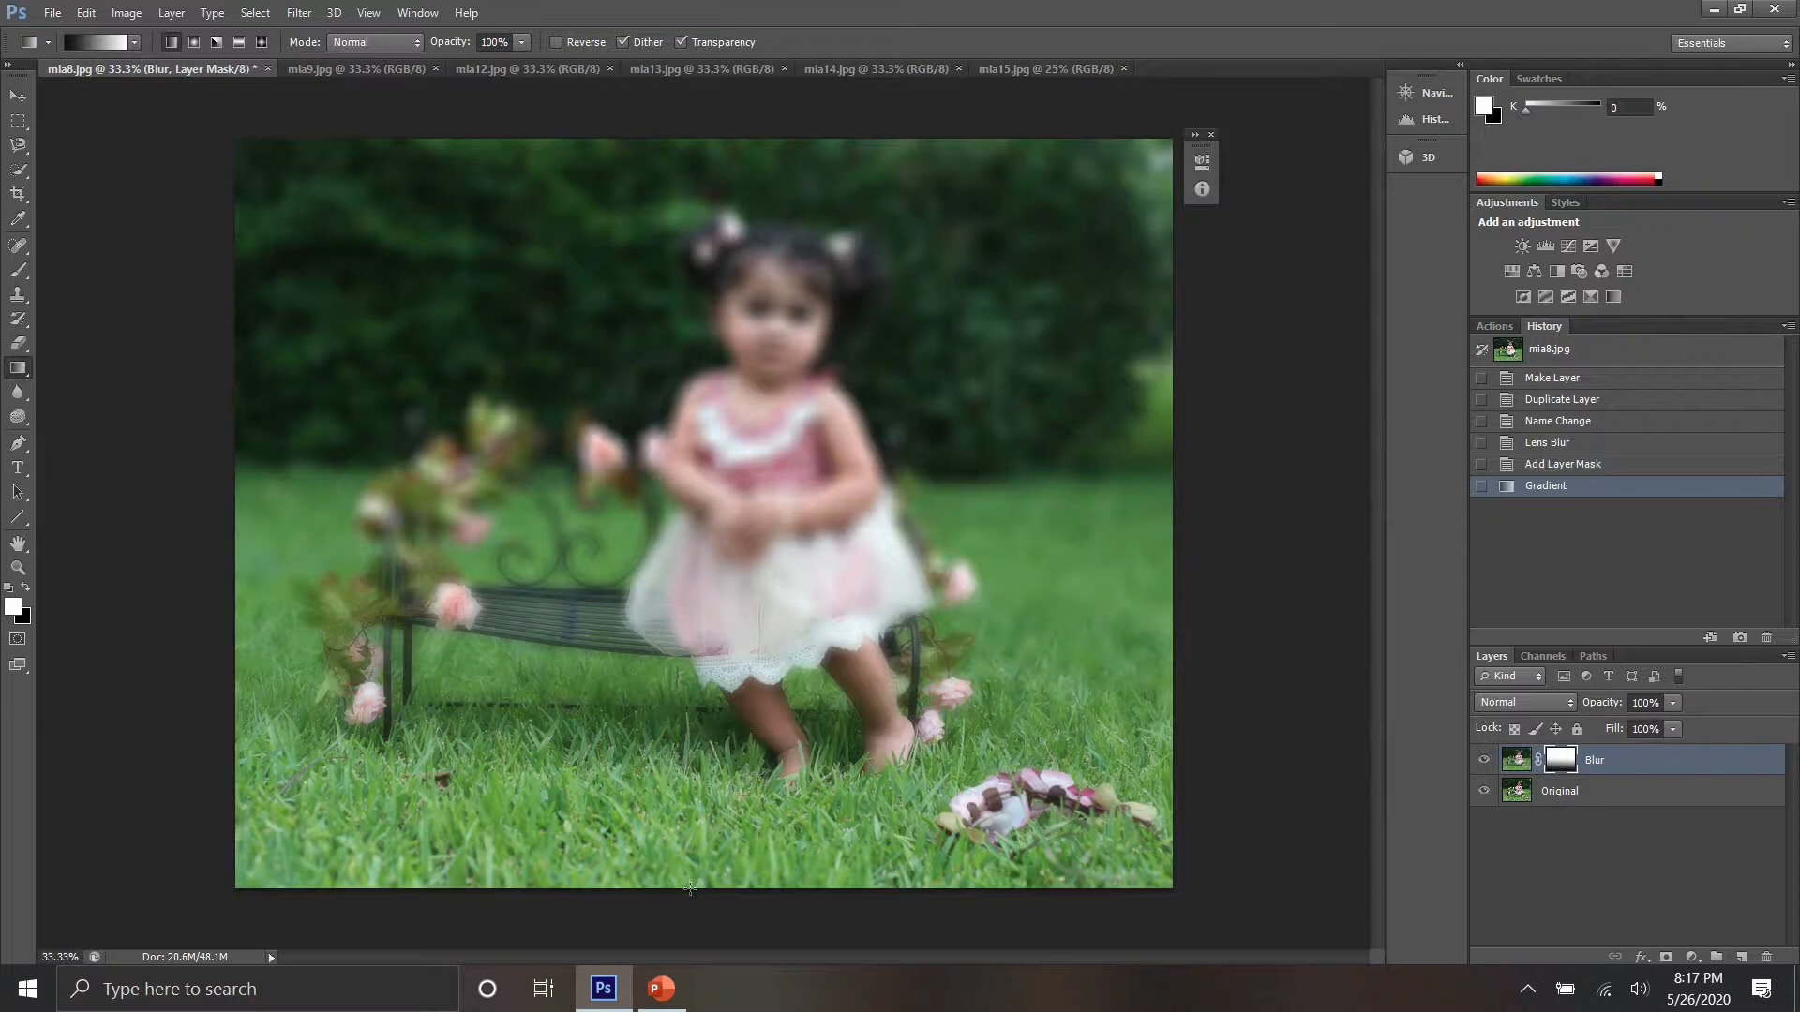
left_click_drag(690, 888, 699, 426)
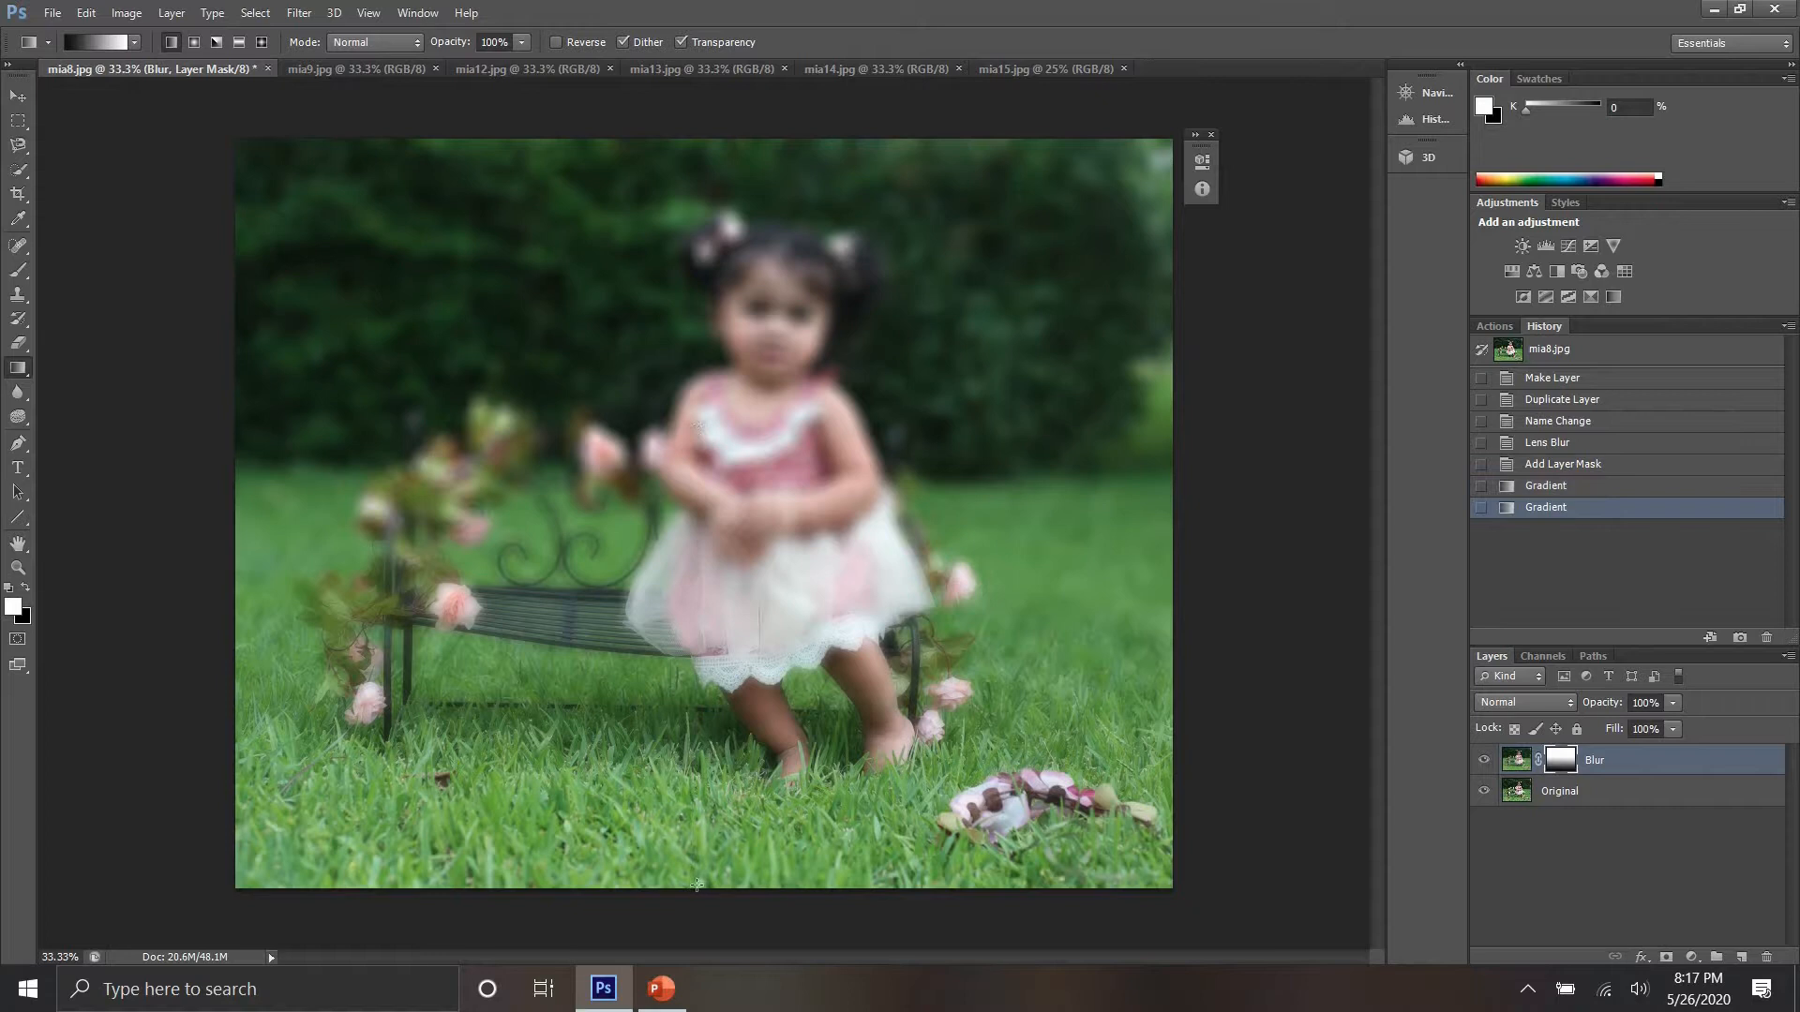
left_click_drag(700, 885, 702, 472)
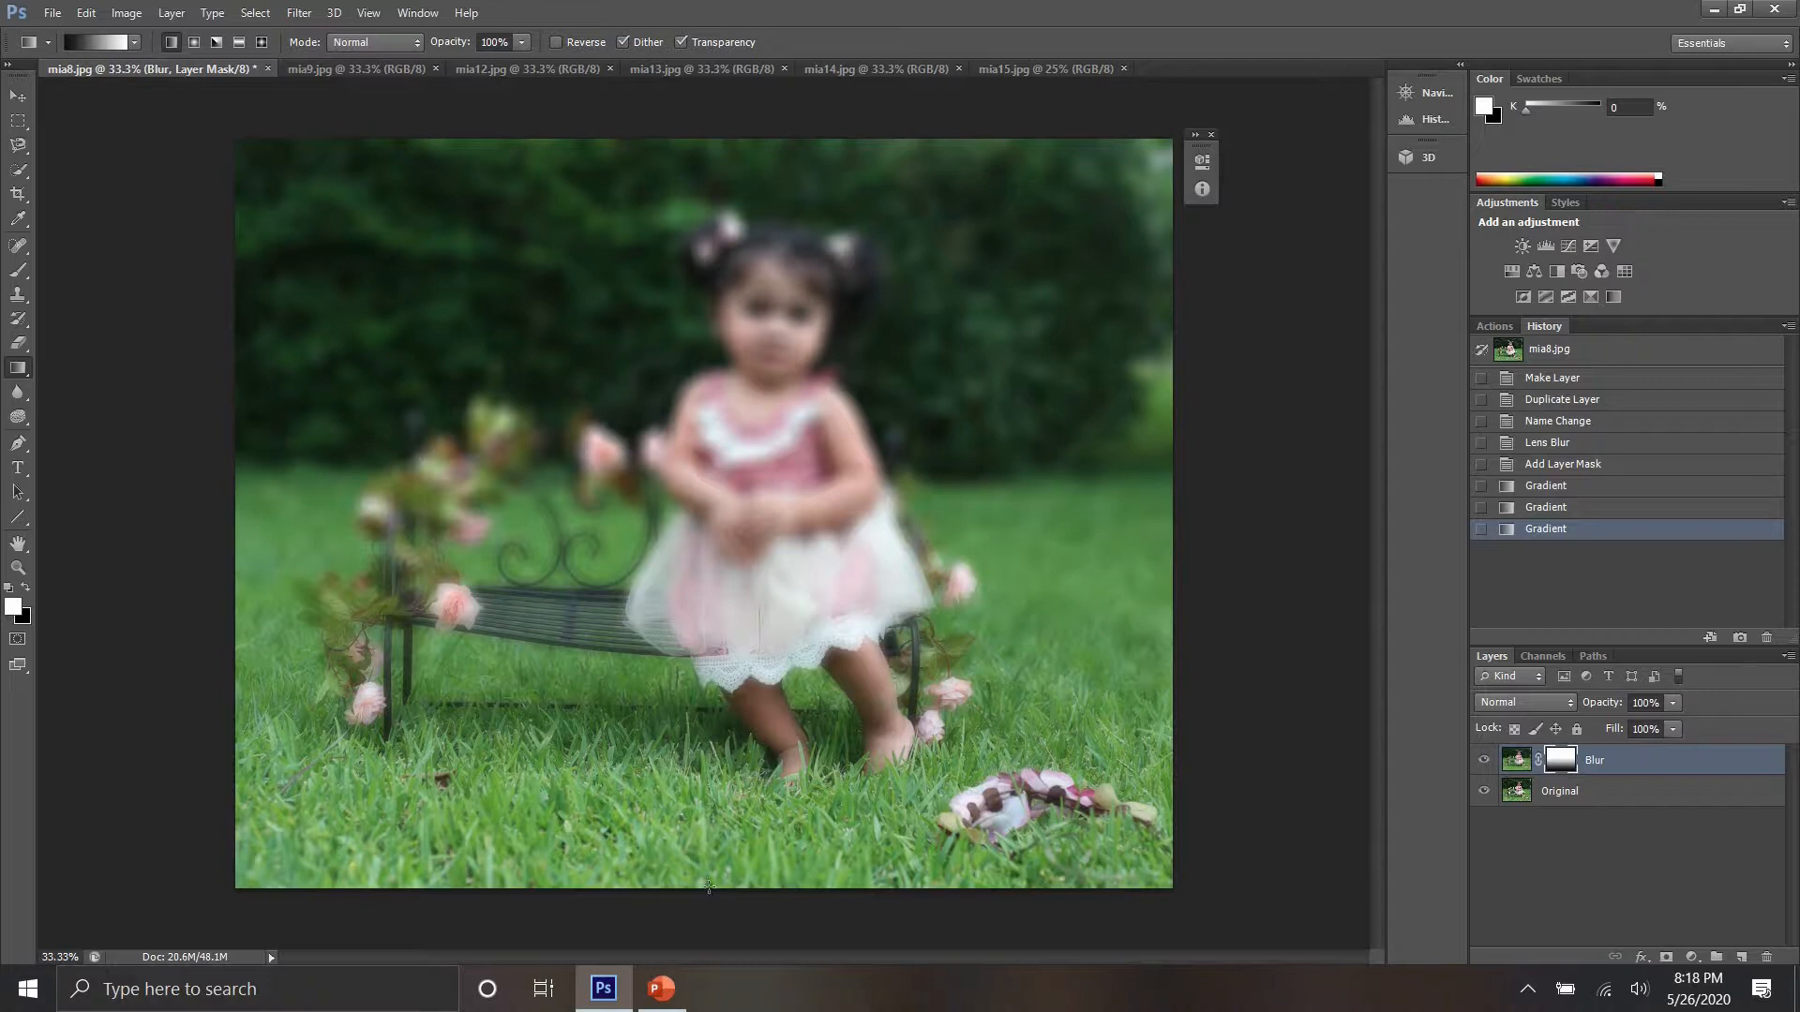
left_click_drag(718, 767, 709, 714)
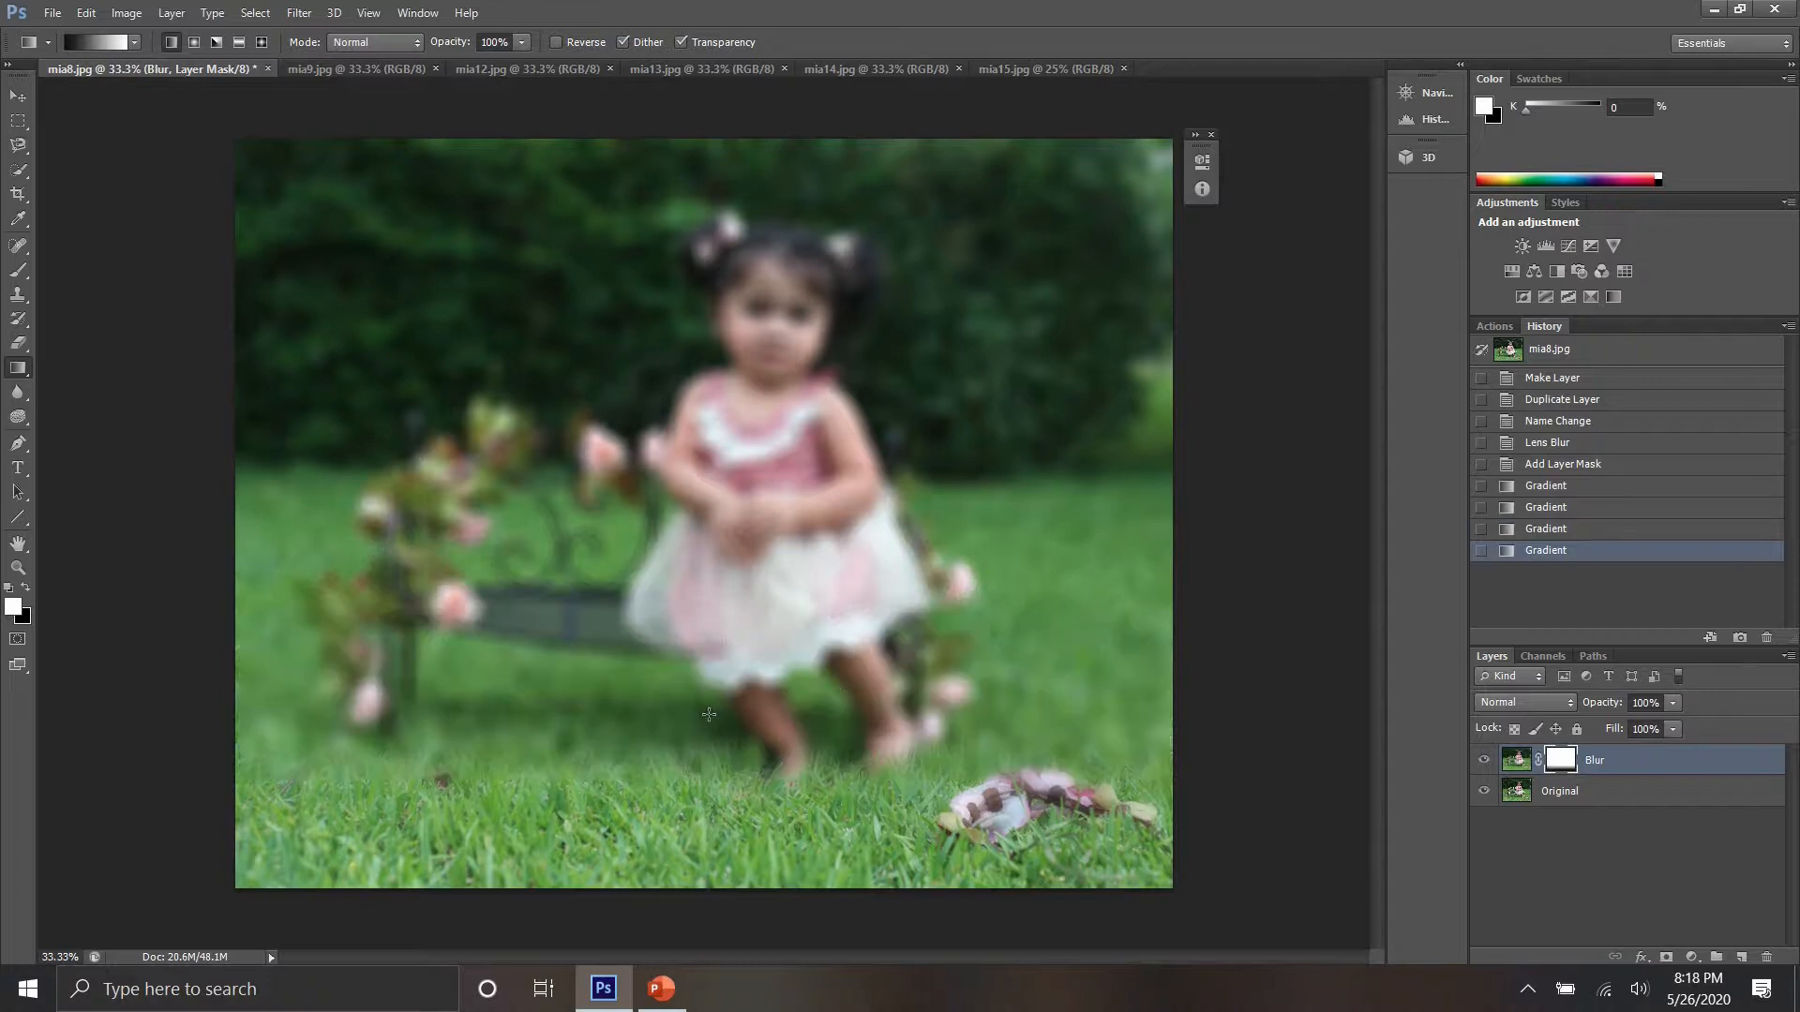
left_click_drag(729, 777, 717, 575)
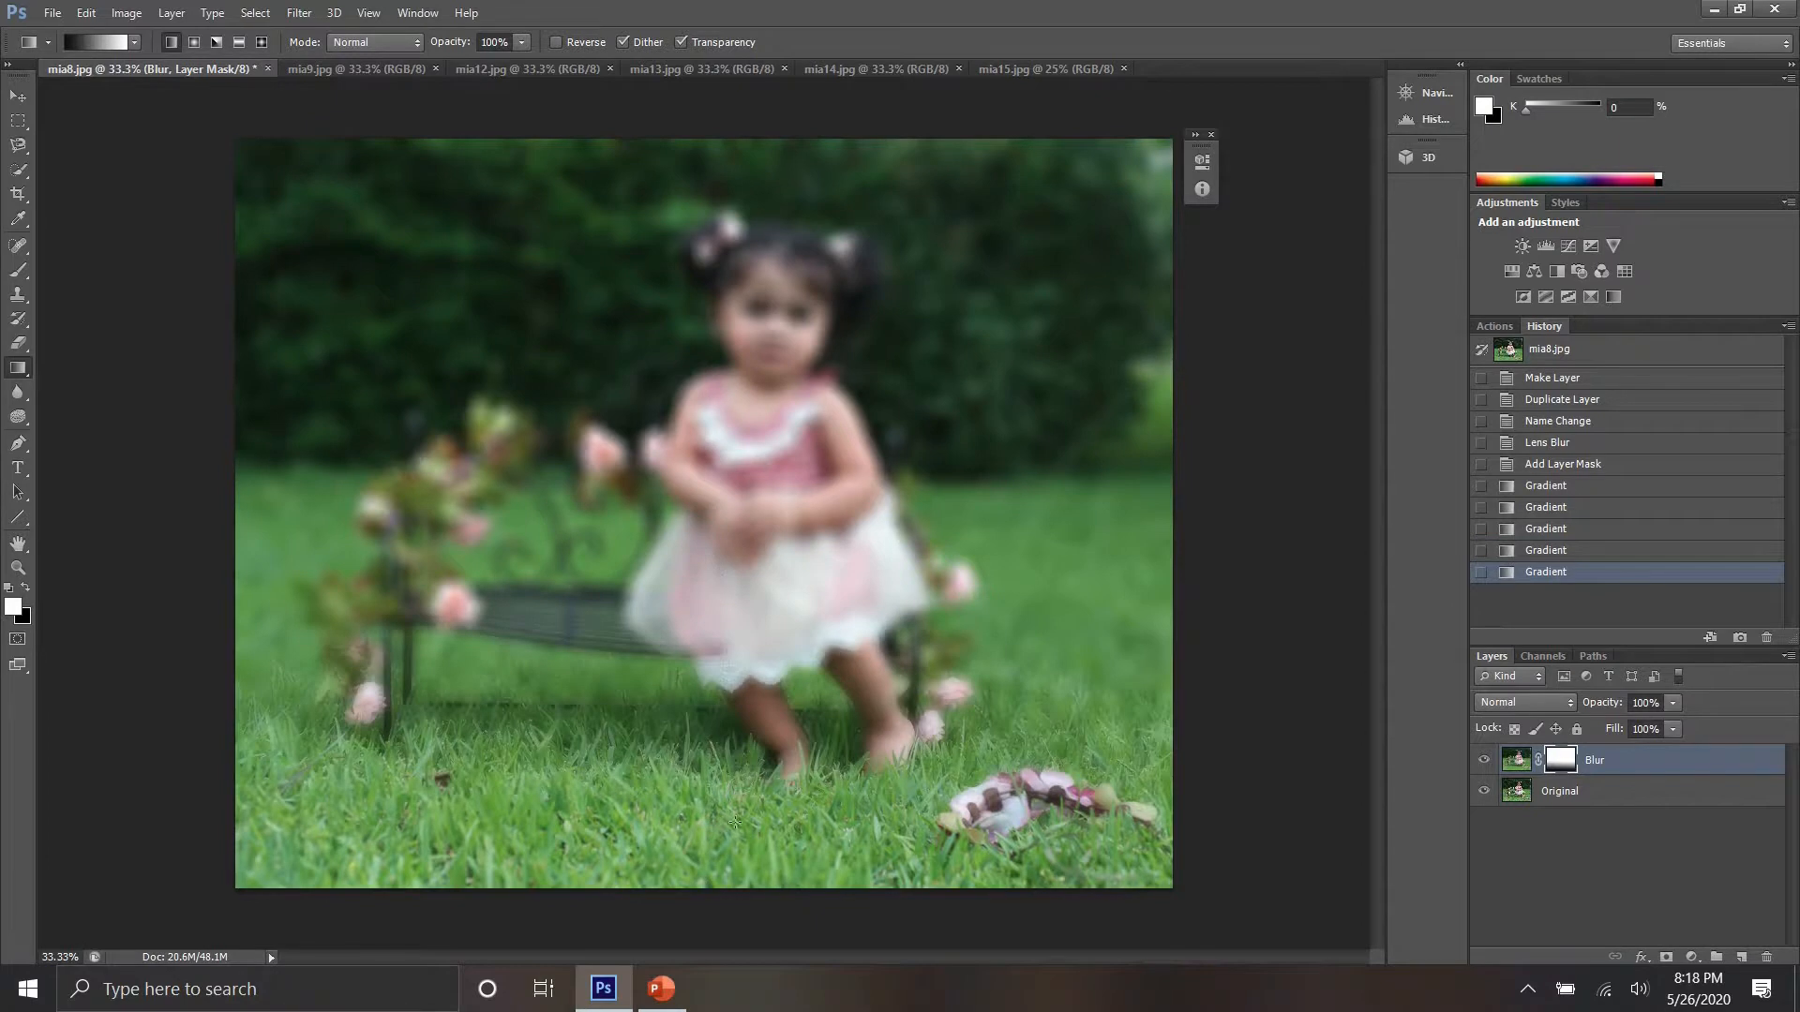
left_click_drag(721, 630, 723, 488)
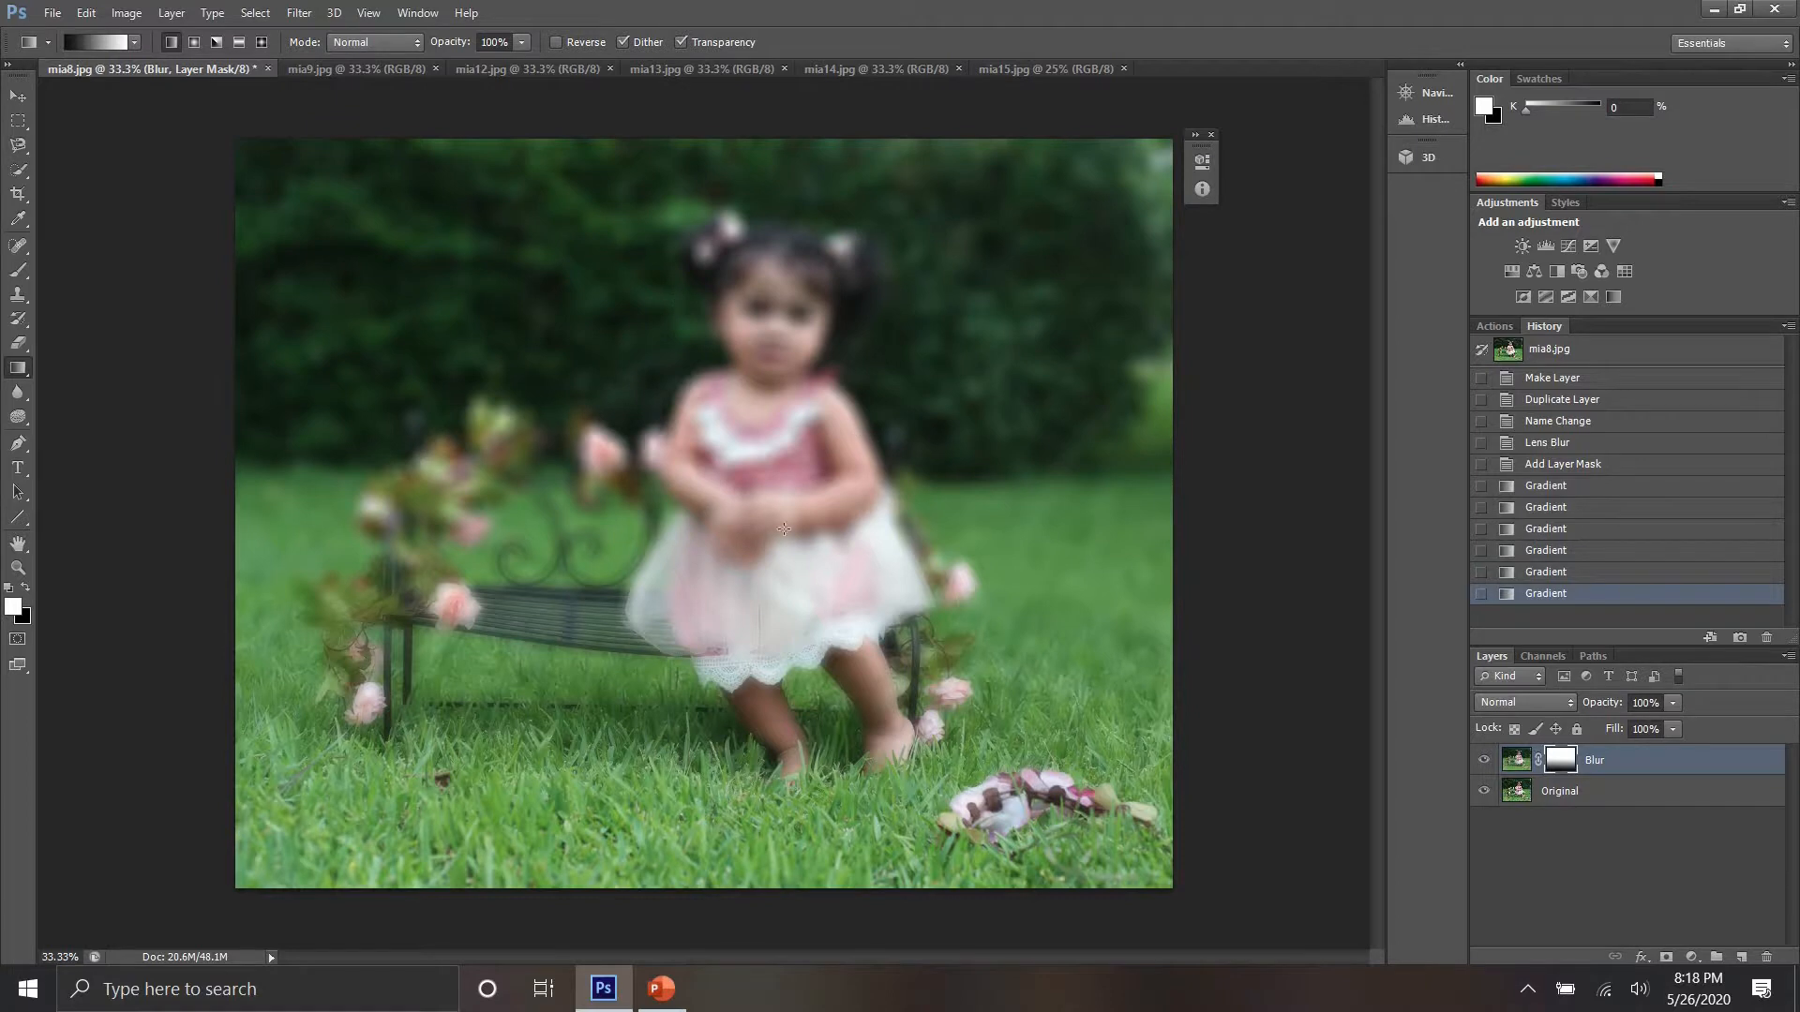
Step: Place a duplicate of the Original layer above the Blur layer and name it Selection
left_click(1708, 852)
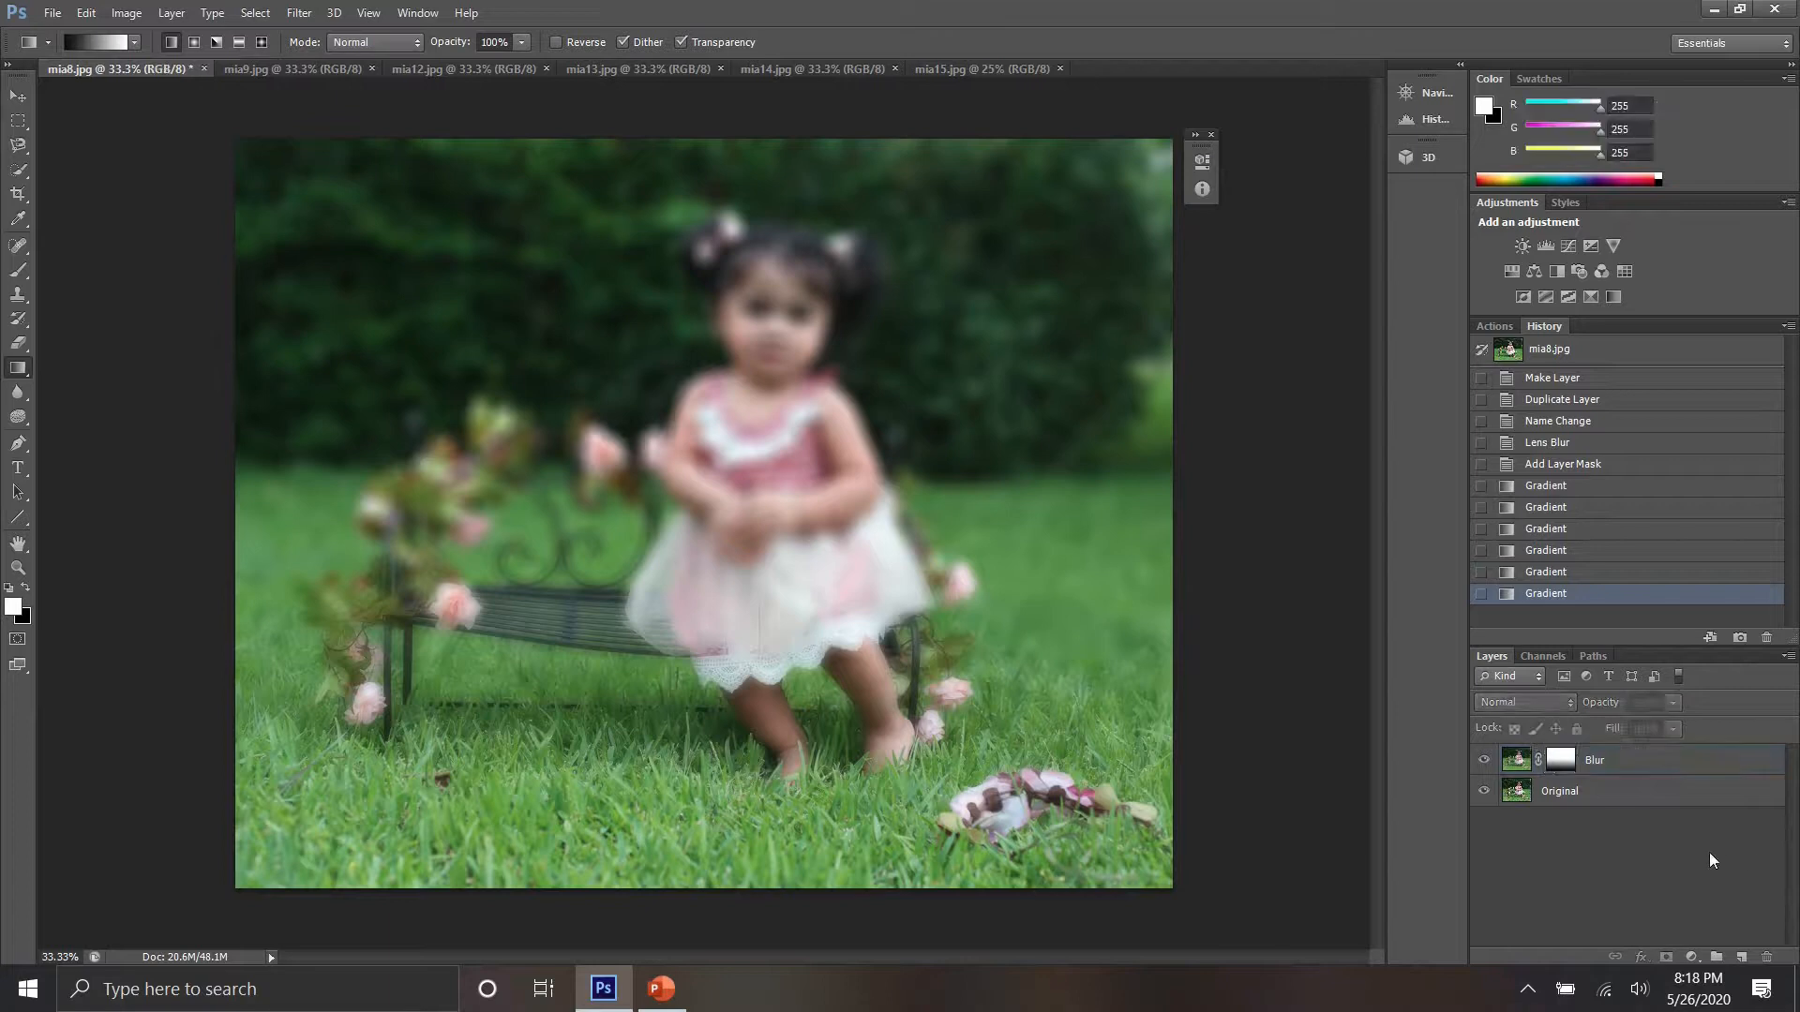
left_click(1636, 790)
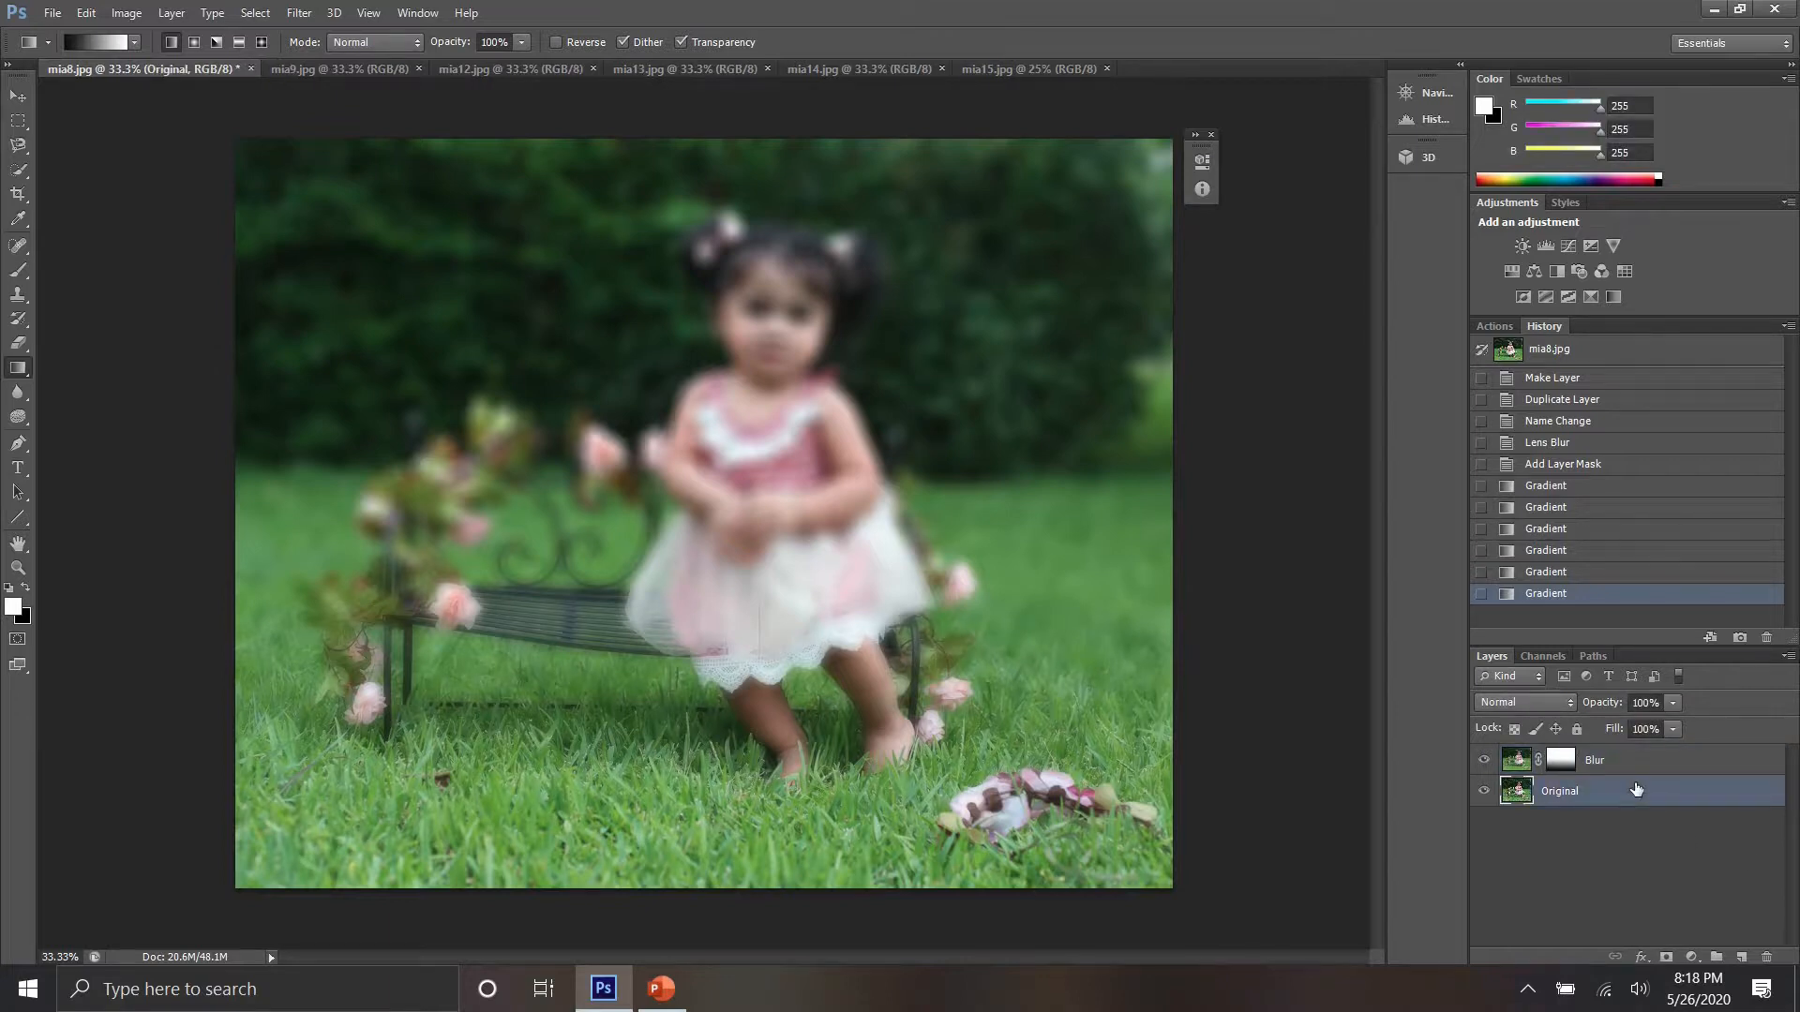
left_click_drag(1636, 790, 1739, 954)
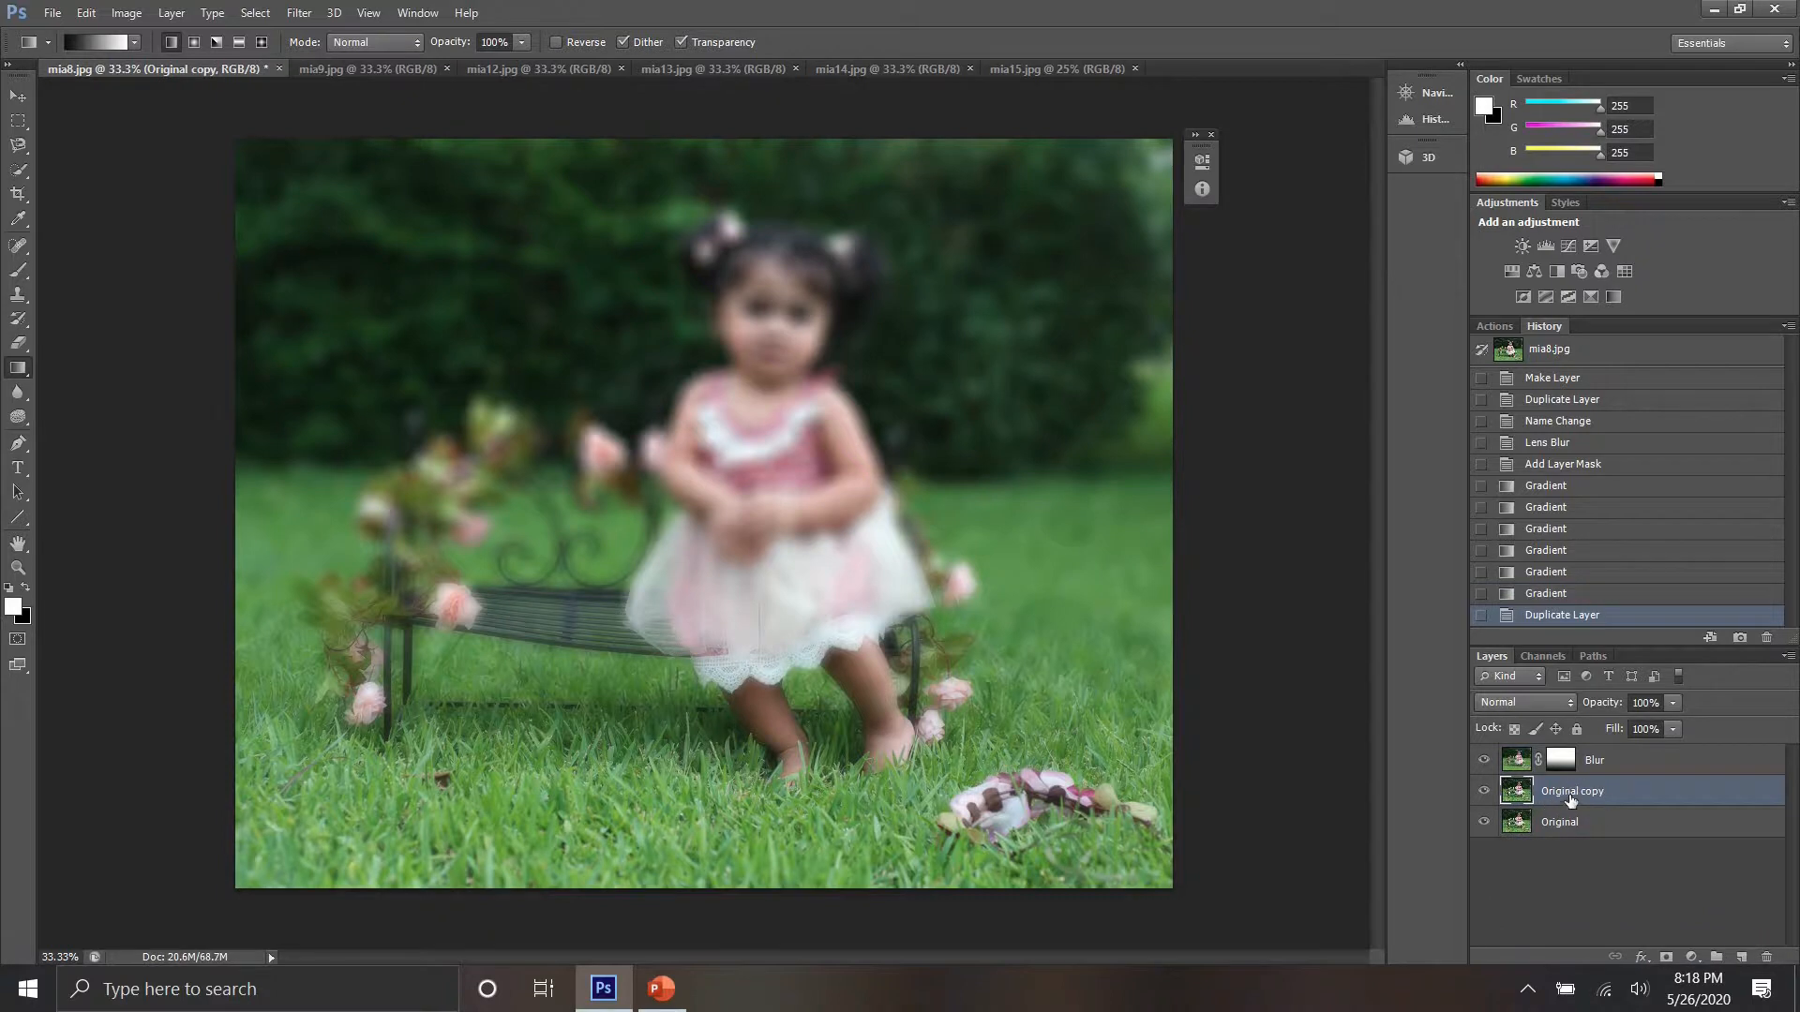
left_click_drag(1607, 795, 1600, 762)
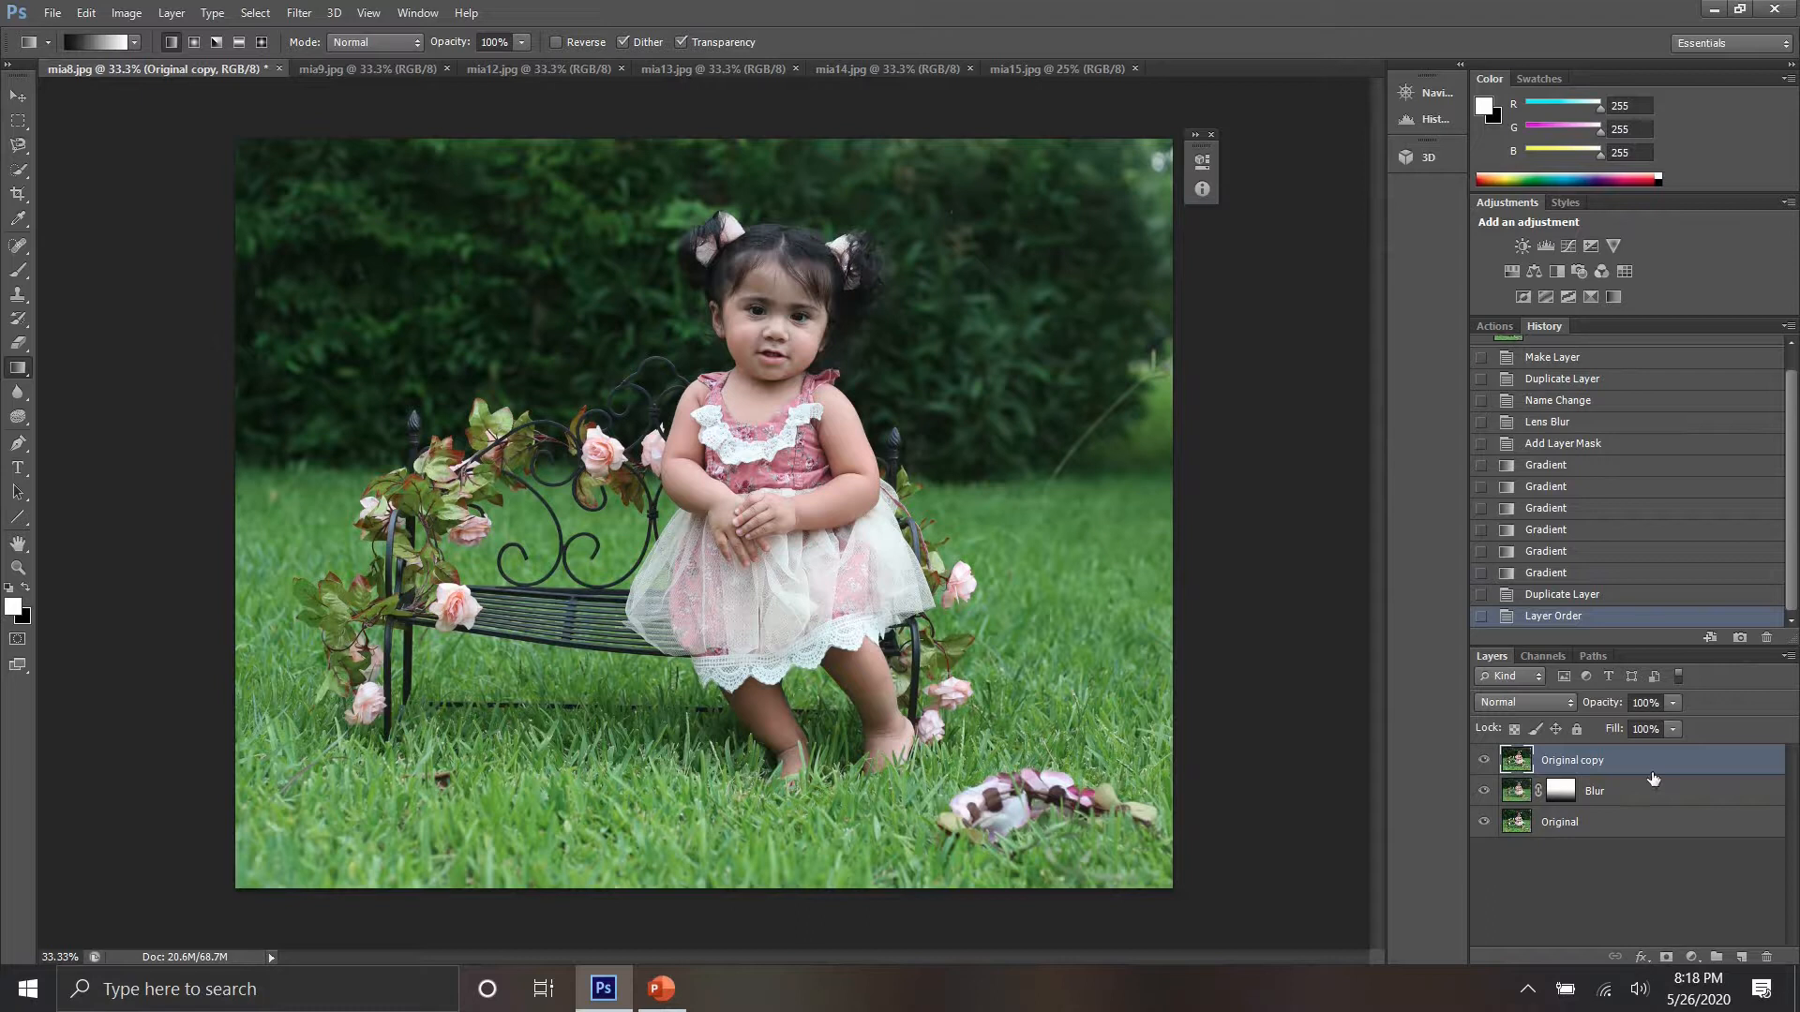
double_click(1574, 764)
type("Selection")
left_click(1669, 789)
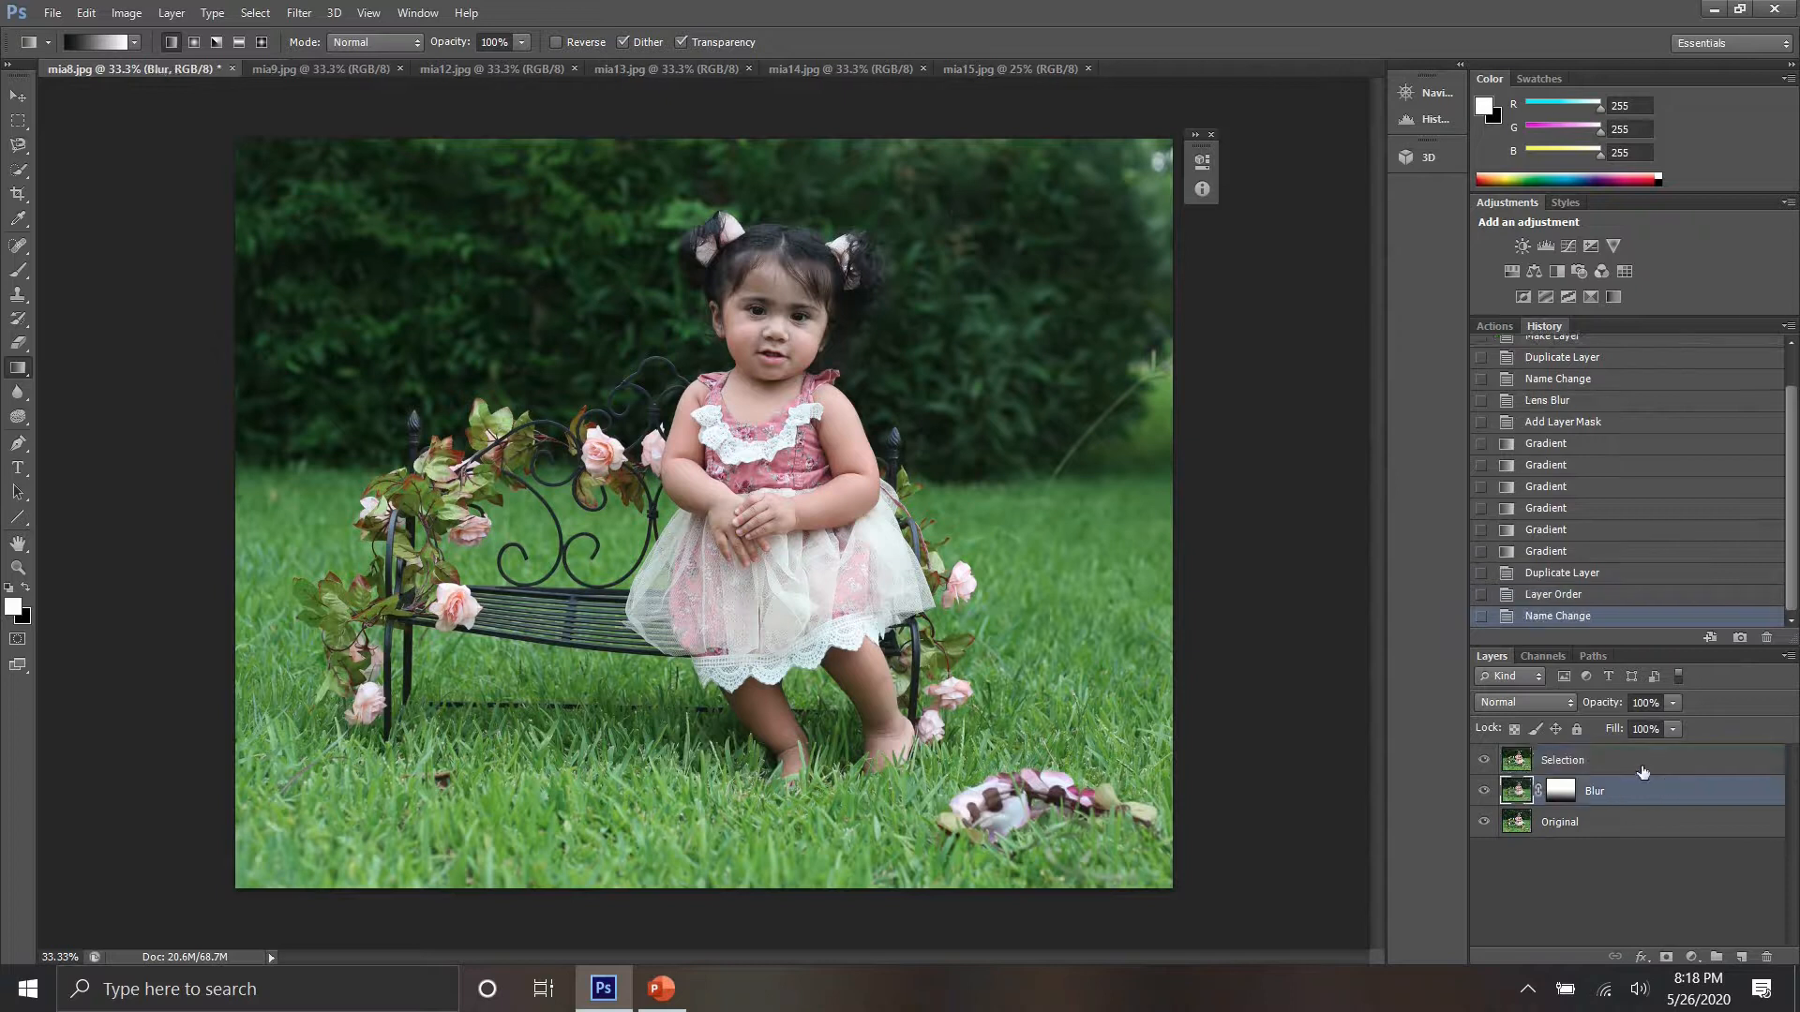
Step: Quick-select the child's hair, face and body together with the flower-covered bench on the Selection layer
left_click(1642, 770)
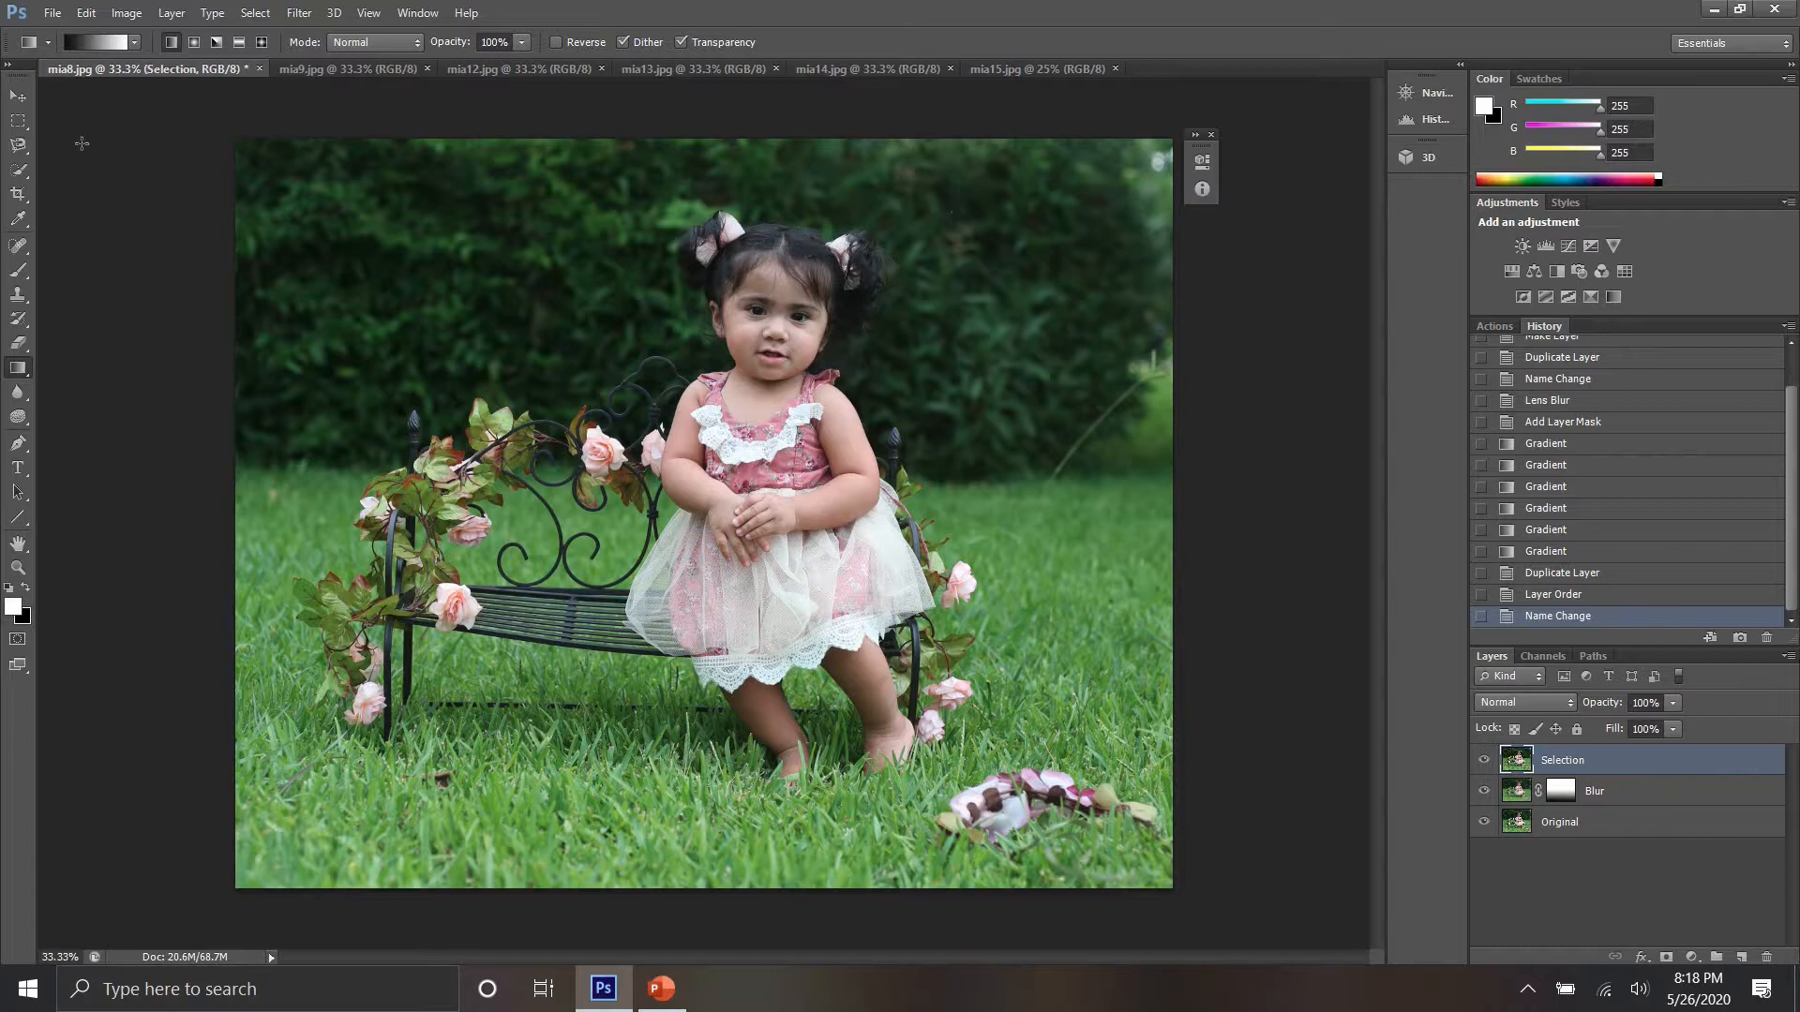
left_click(20, 173)
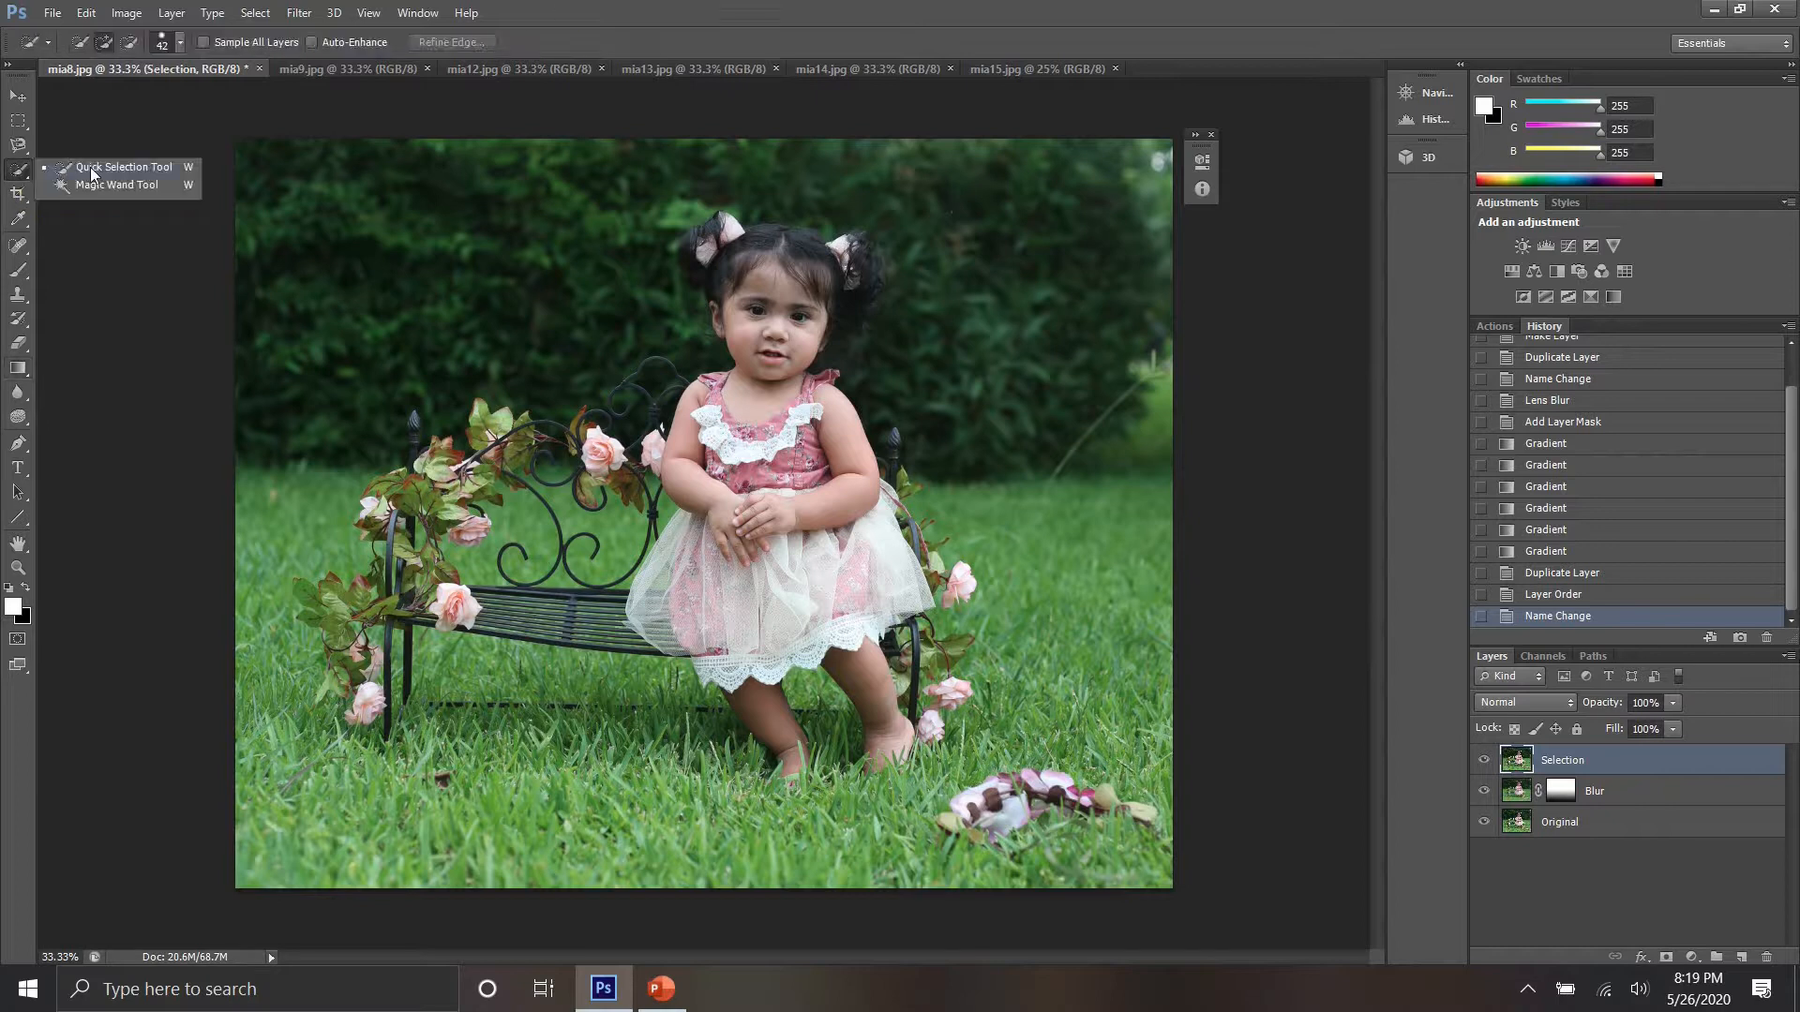
left_click(90, 167)
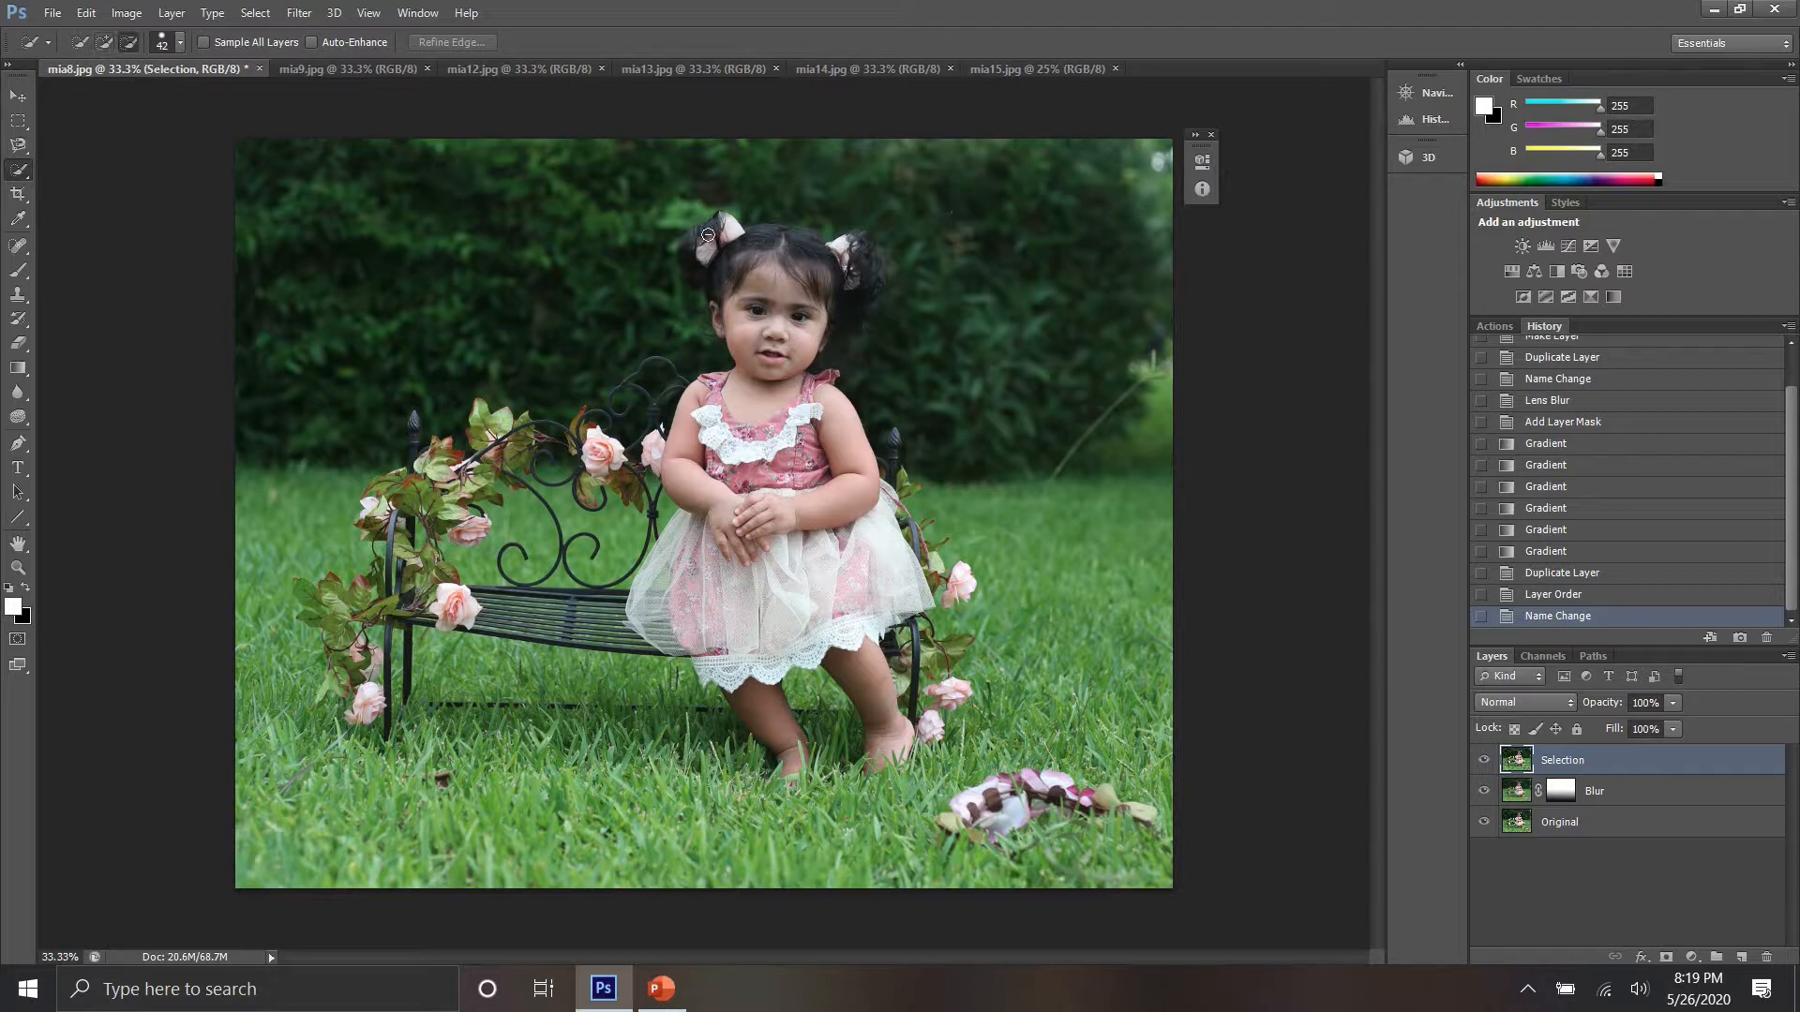
left_click(708, 235)
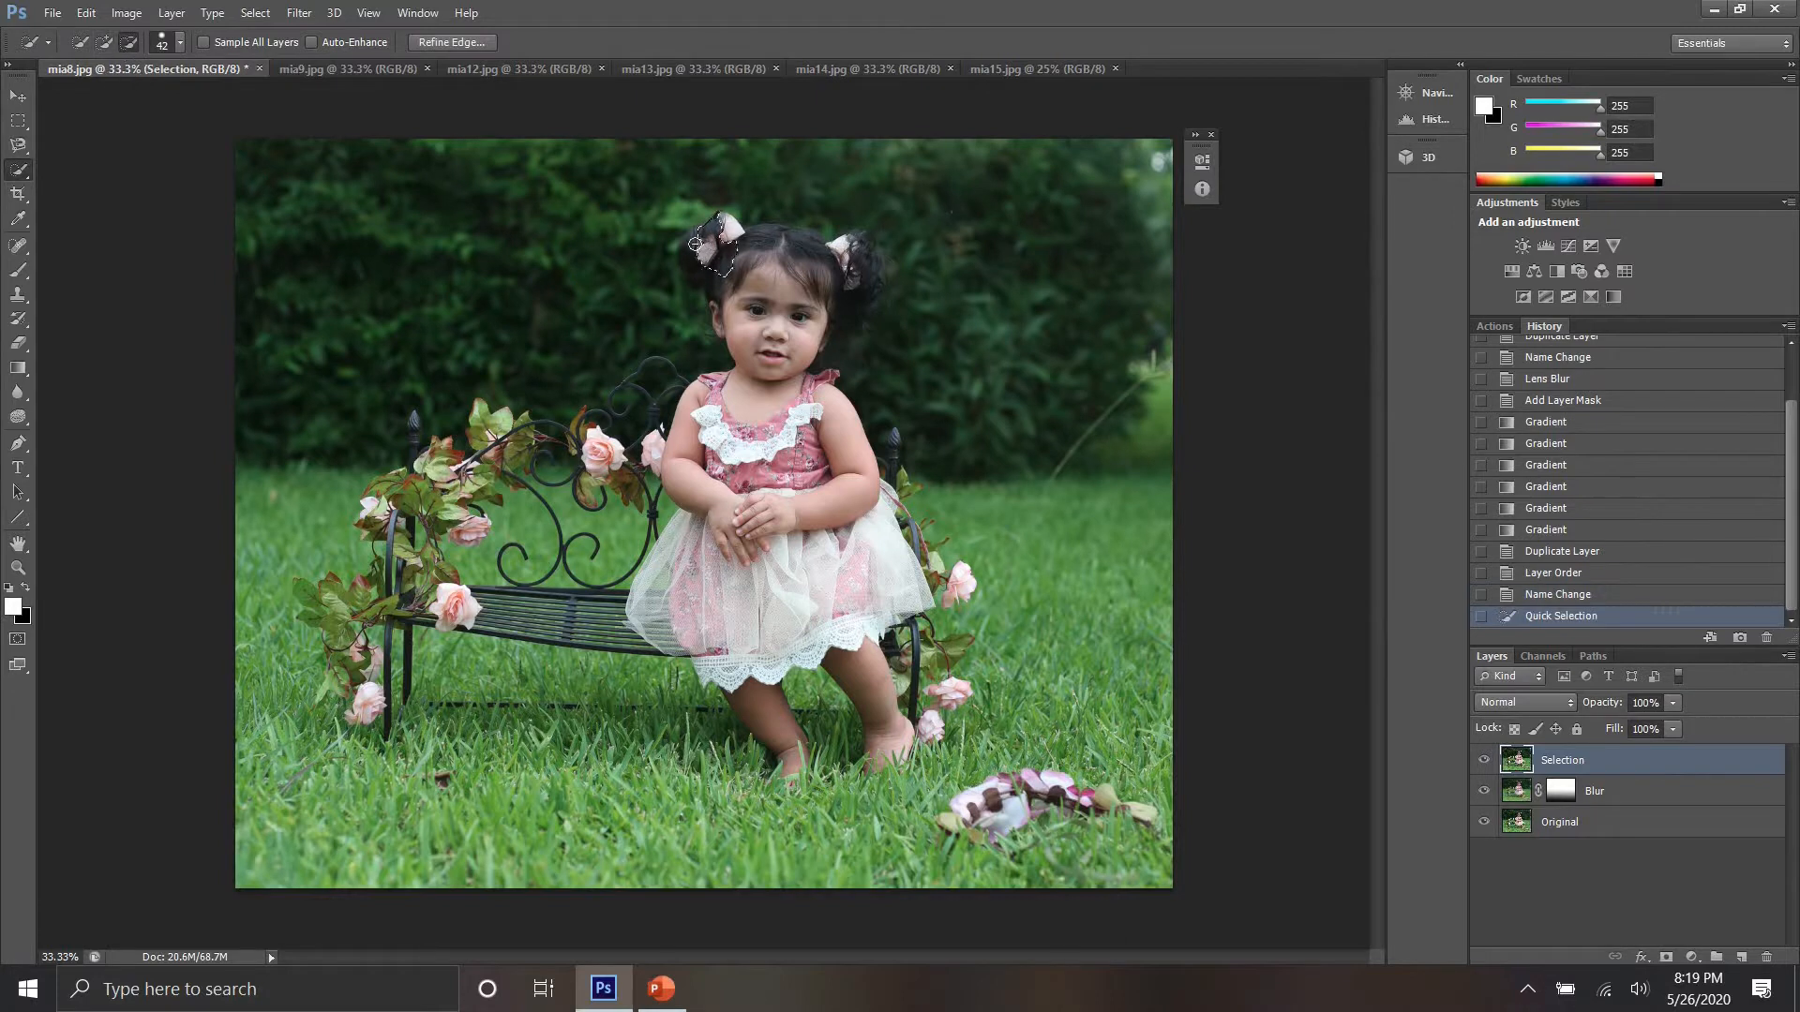
left_click(687, 249, "alt")
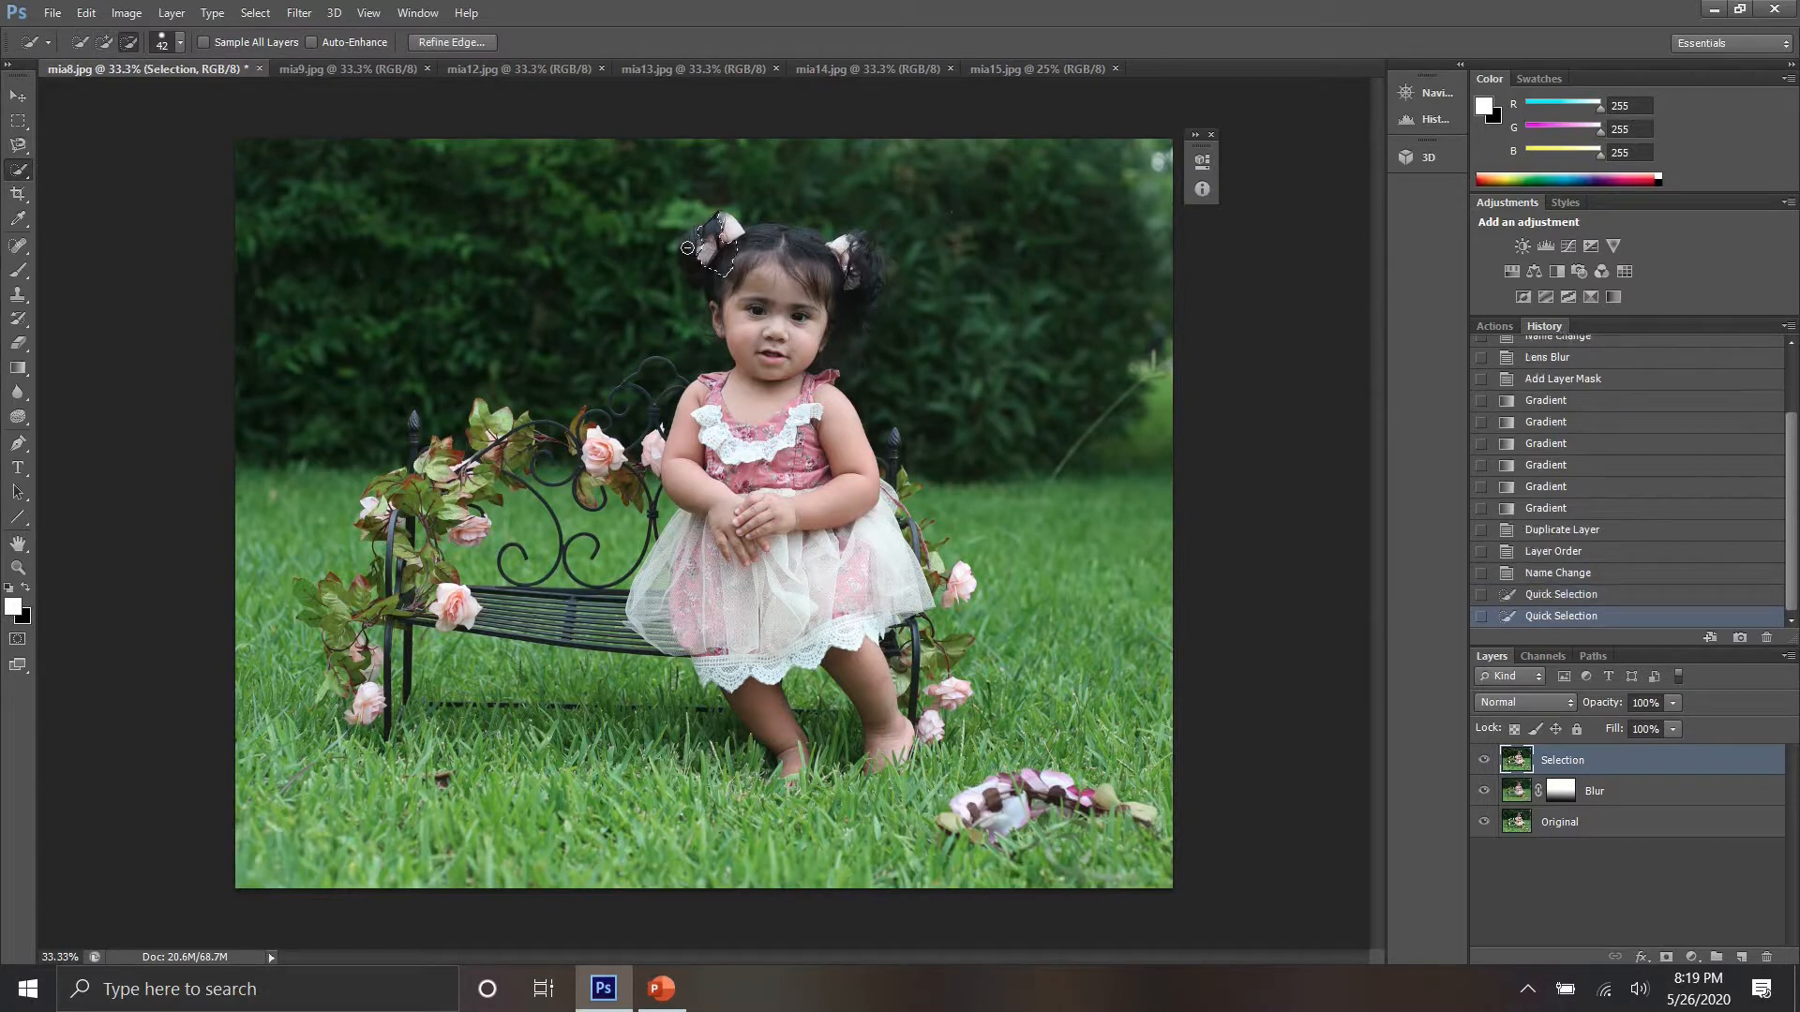
left_click(692, 258)
left_click(698, 260)
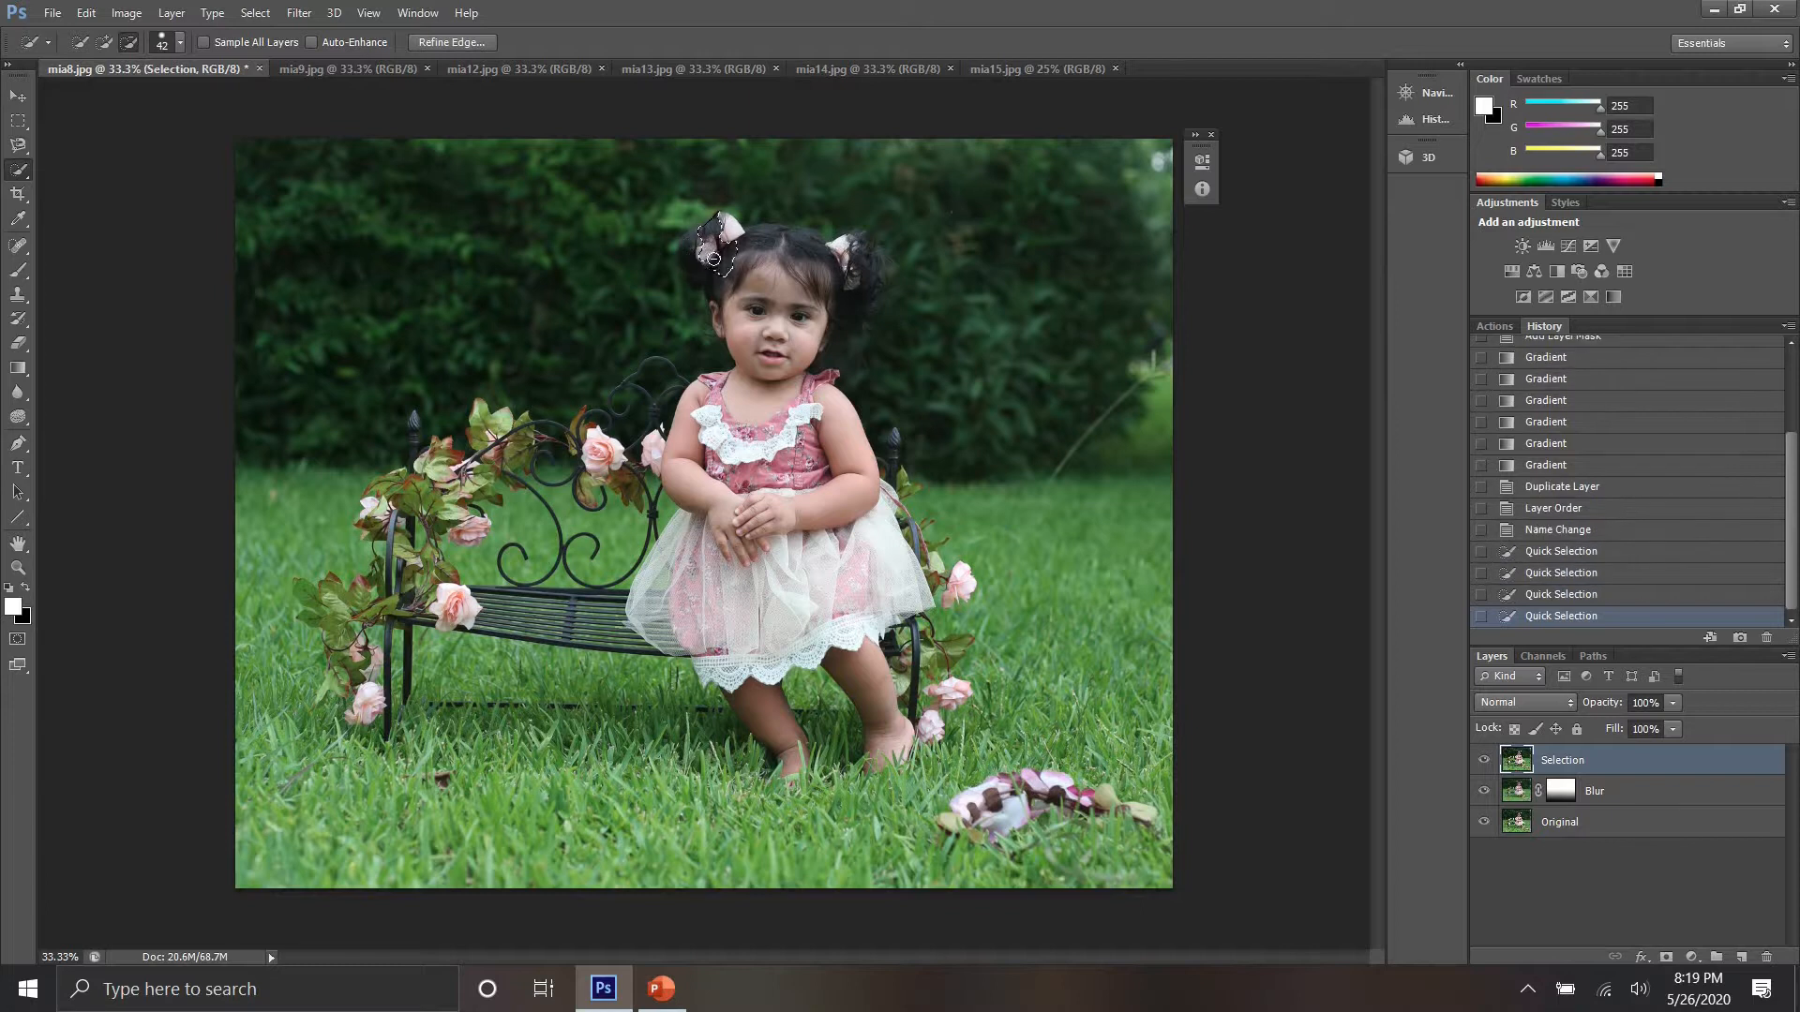
left_click_drag(713, 259, 758, 284)
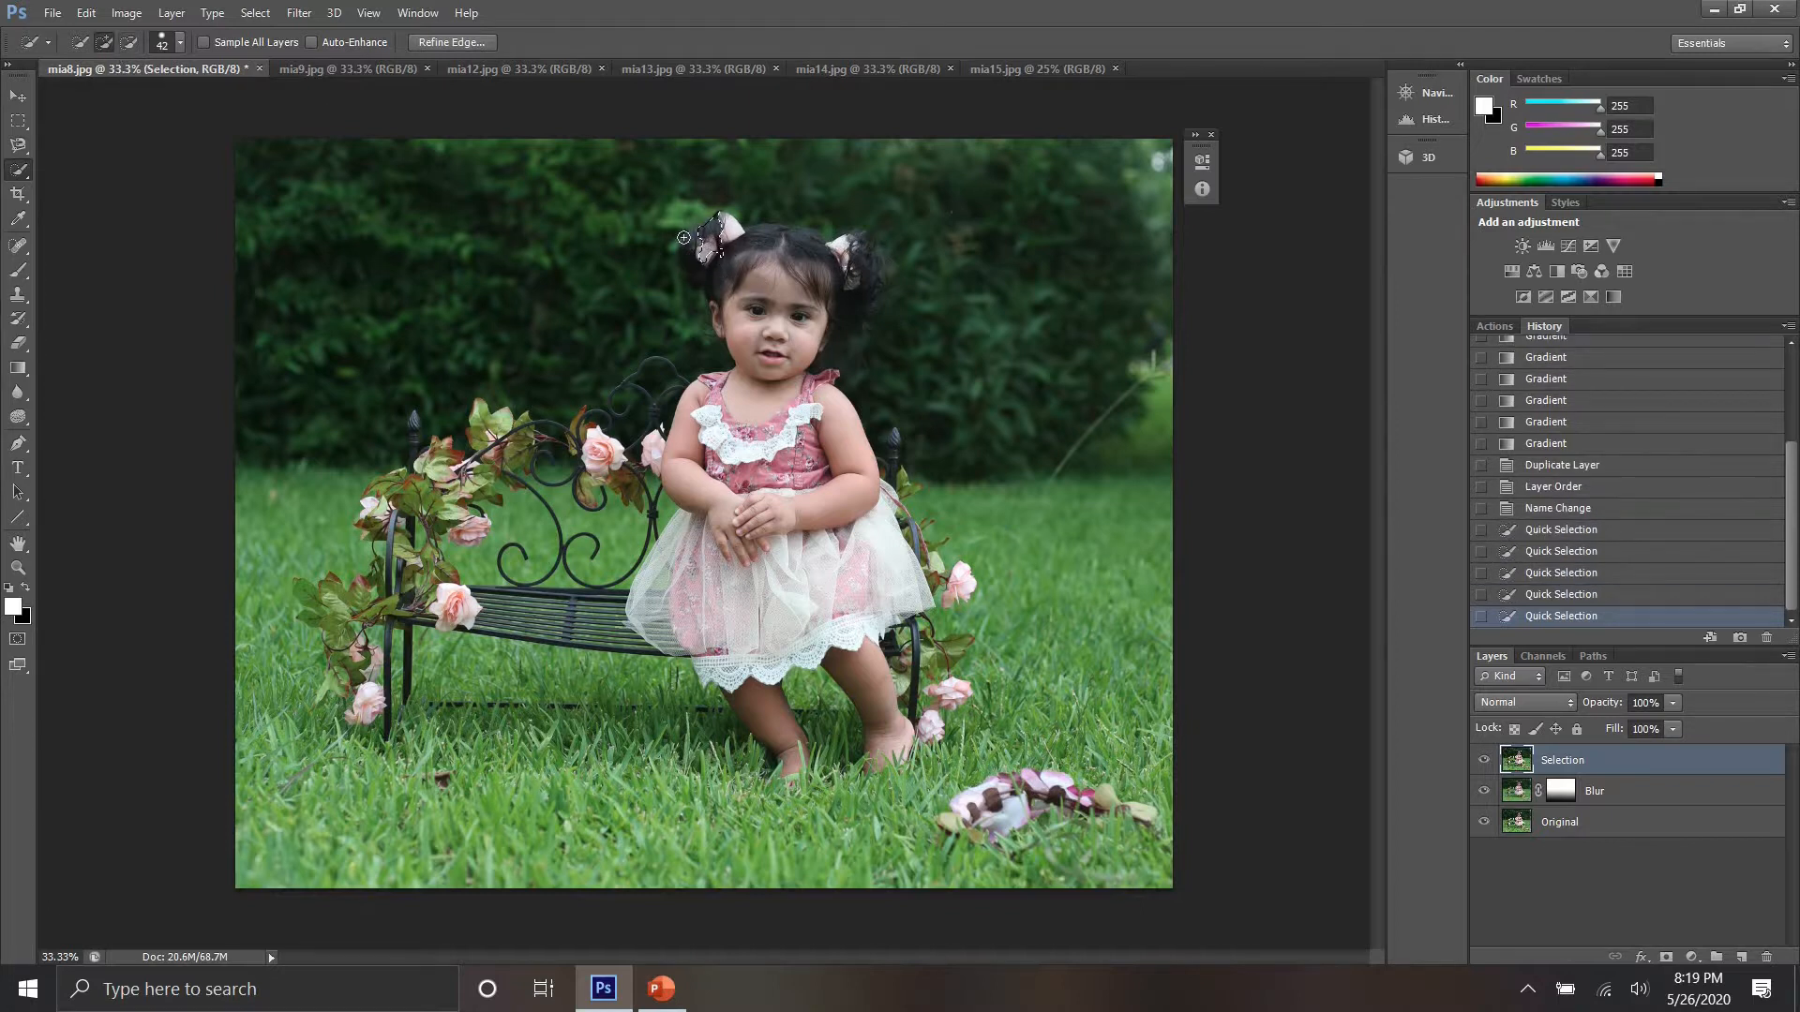
mouse_move(691, 258)
left_mouse_down()
mouse_move(683, 245)
mouse_move(703, 279)
mouse_move(736, 228)
mouse_move(877, 265)
mouse_move(881, 245)
mouse_move(855, 240)
mouse_move(873, 292)
mouse_move(783, 361)
mouse_move(737, 261)
mouse_move(722, 317)
mouse_move(740, 282)
mouse_move(694, 242)
left_mouse_up()
mouse_move(745, 359)
left_mouse_down()
mouse_move(696, 397)
mouse_move(663, 367)
mouse_move(573, 436)
mouse_move(522, 445)
mouse_move(483, 417)
mouse_move(446, 461)
mouse_move(417, 449)
mouse_move(412, 422)
mouse_move(377, 524)
mouse_move(386, 570)
mouse_move(364, 596)
mouse_move(308, 596)
mouse_move(382, 722)
mouse_move(377, 601)
mouse_move(408, 647)
mouse_move(462, 610)
mouse_move(705, 637)
mouse_move(794, 762)
left_mouse_up()
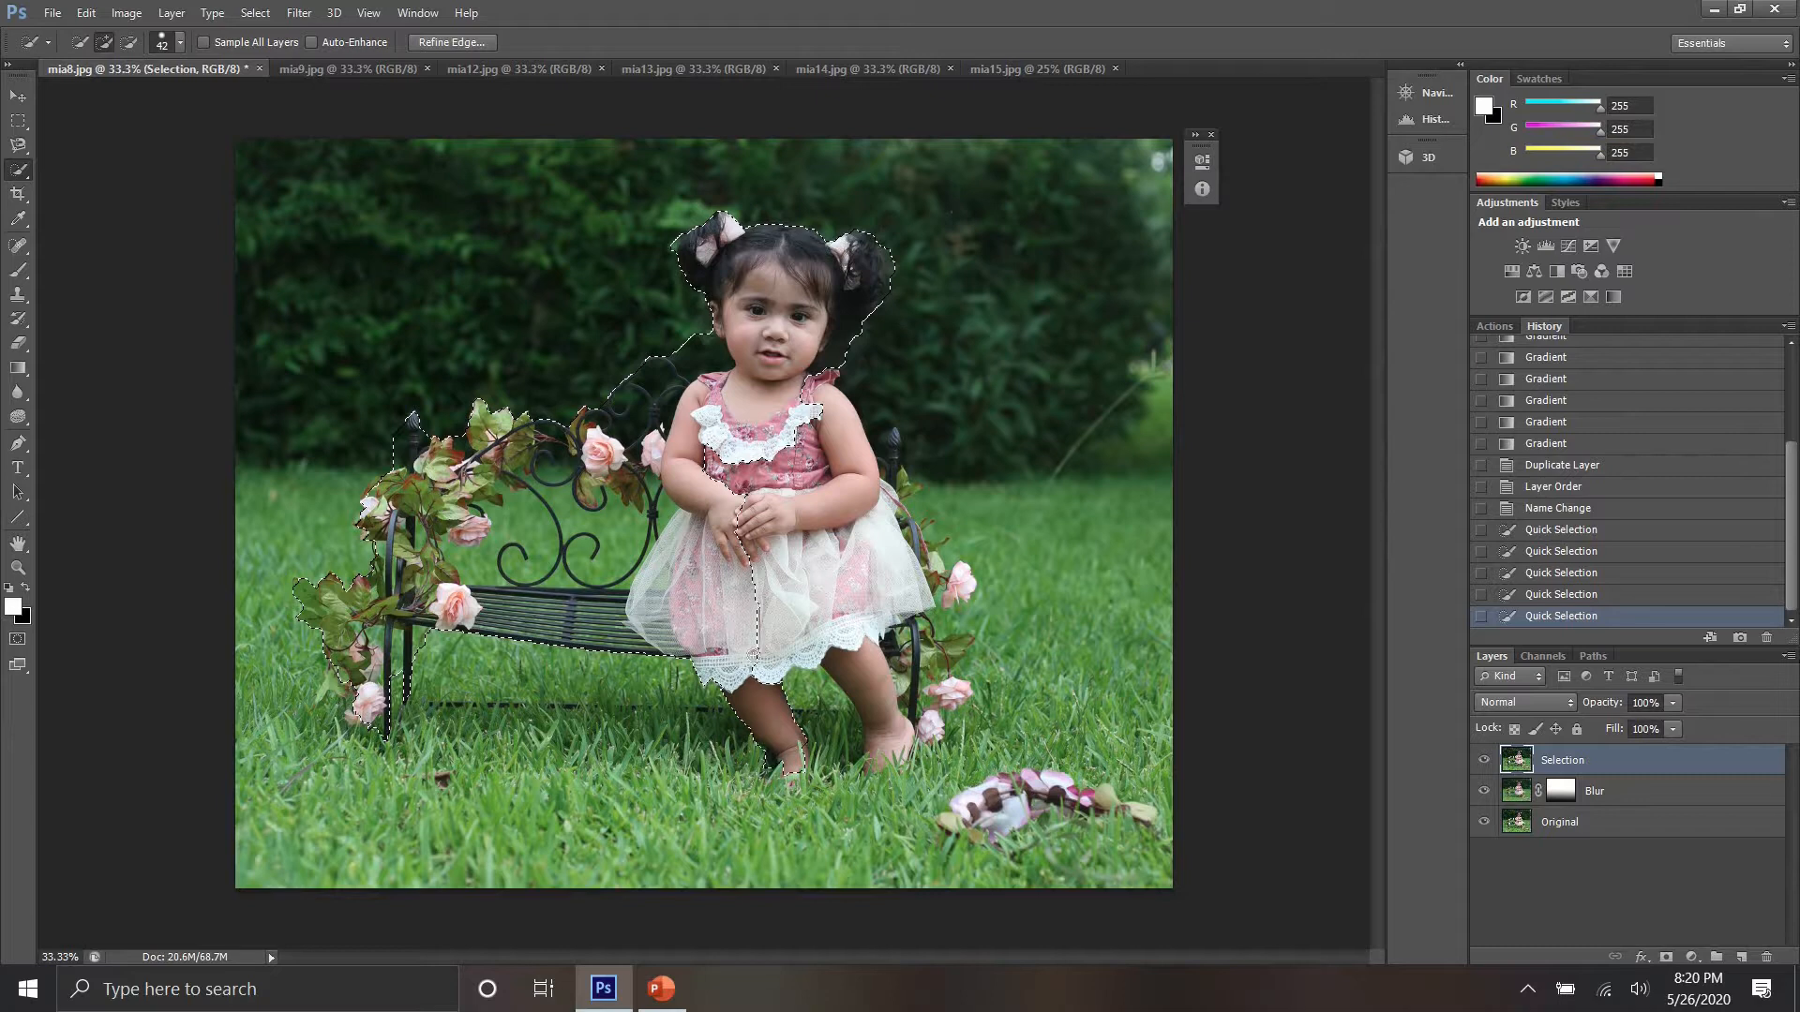
Step: Extend the quick selection over the rest of the dress, the legs and the flowers beside the skirt, stepping back a stroke that spills over
mouse_move(751, 645)
left_mouse_down()
mouse_move(846, 666)
mouse_move(890, 731)
mouse_move(913, 697)
mouse_move(931, 723)
mouse_move(944, 710)
mouse_move(914, 594)
mouse_move(952, 589)
mouse_move(900, 514)
mouse_move(892, 432)
left_mouse_up()
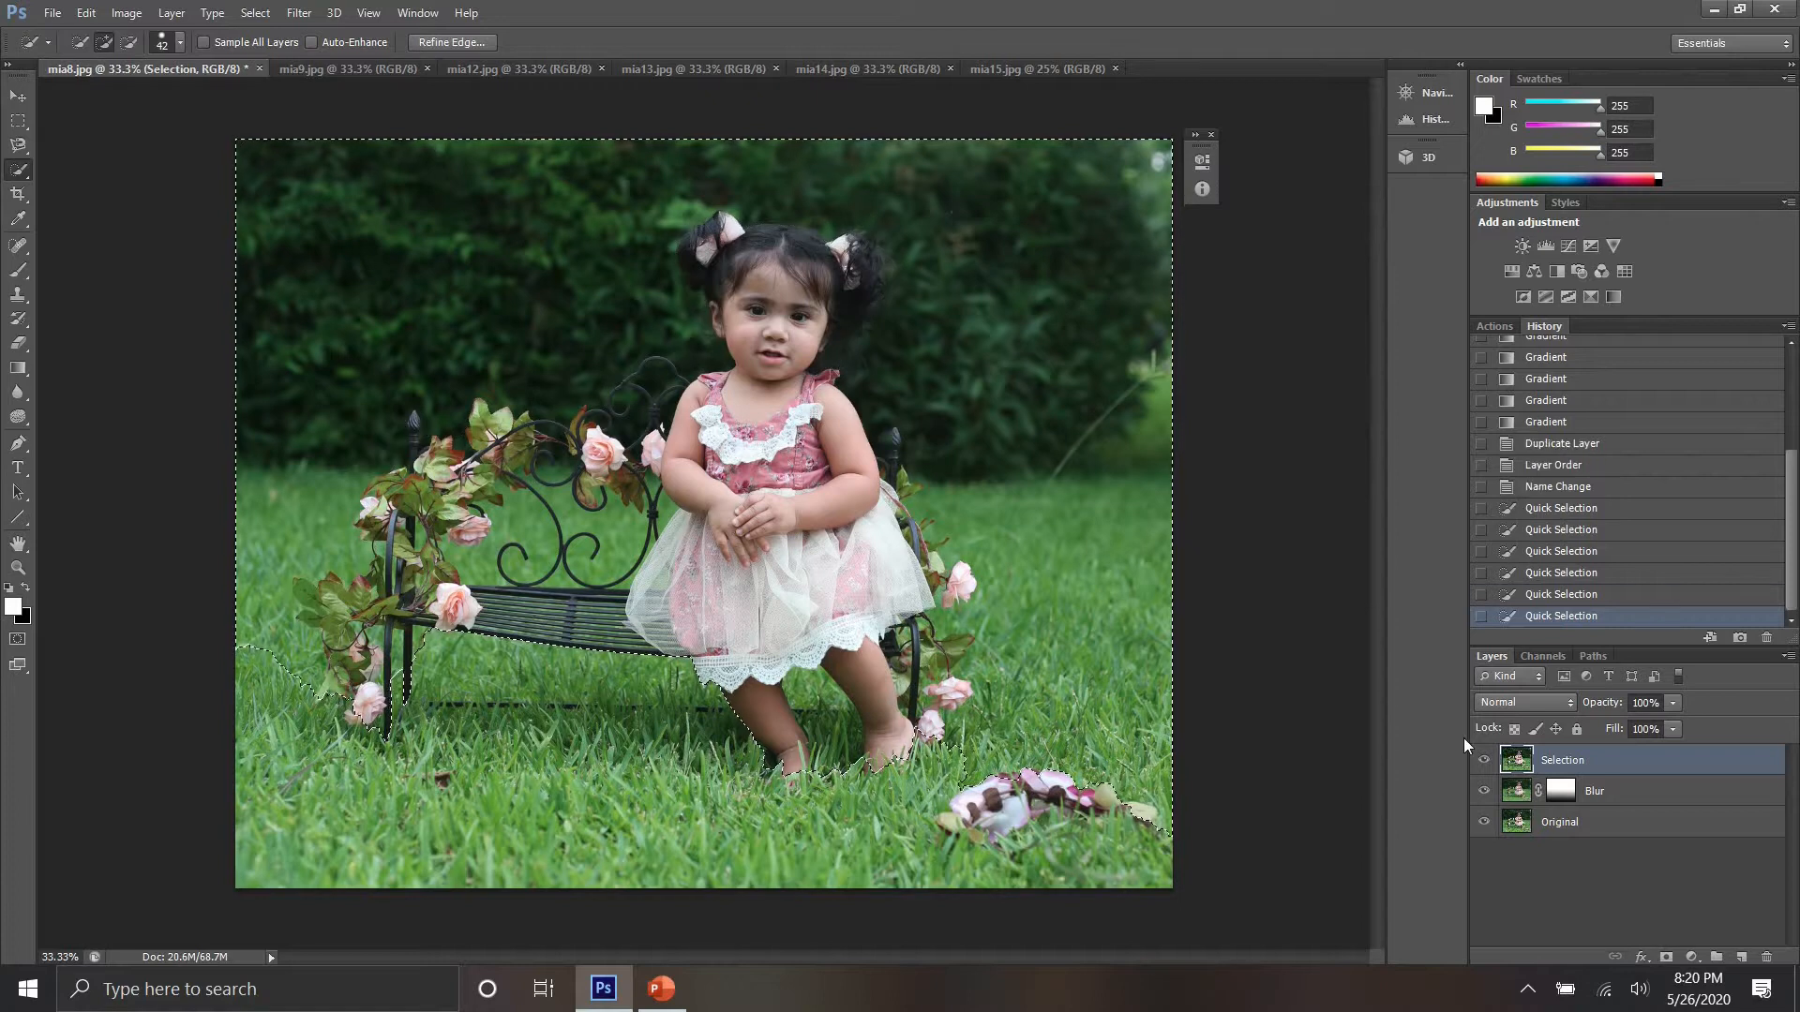
left_click(1518, 596)
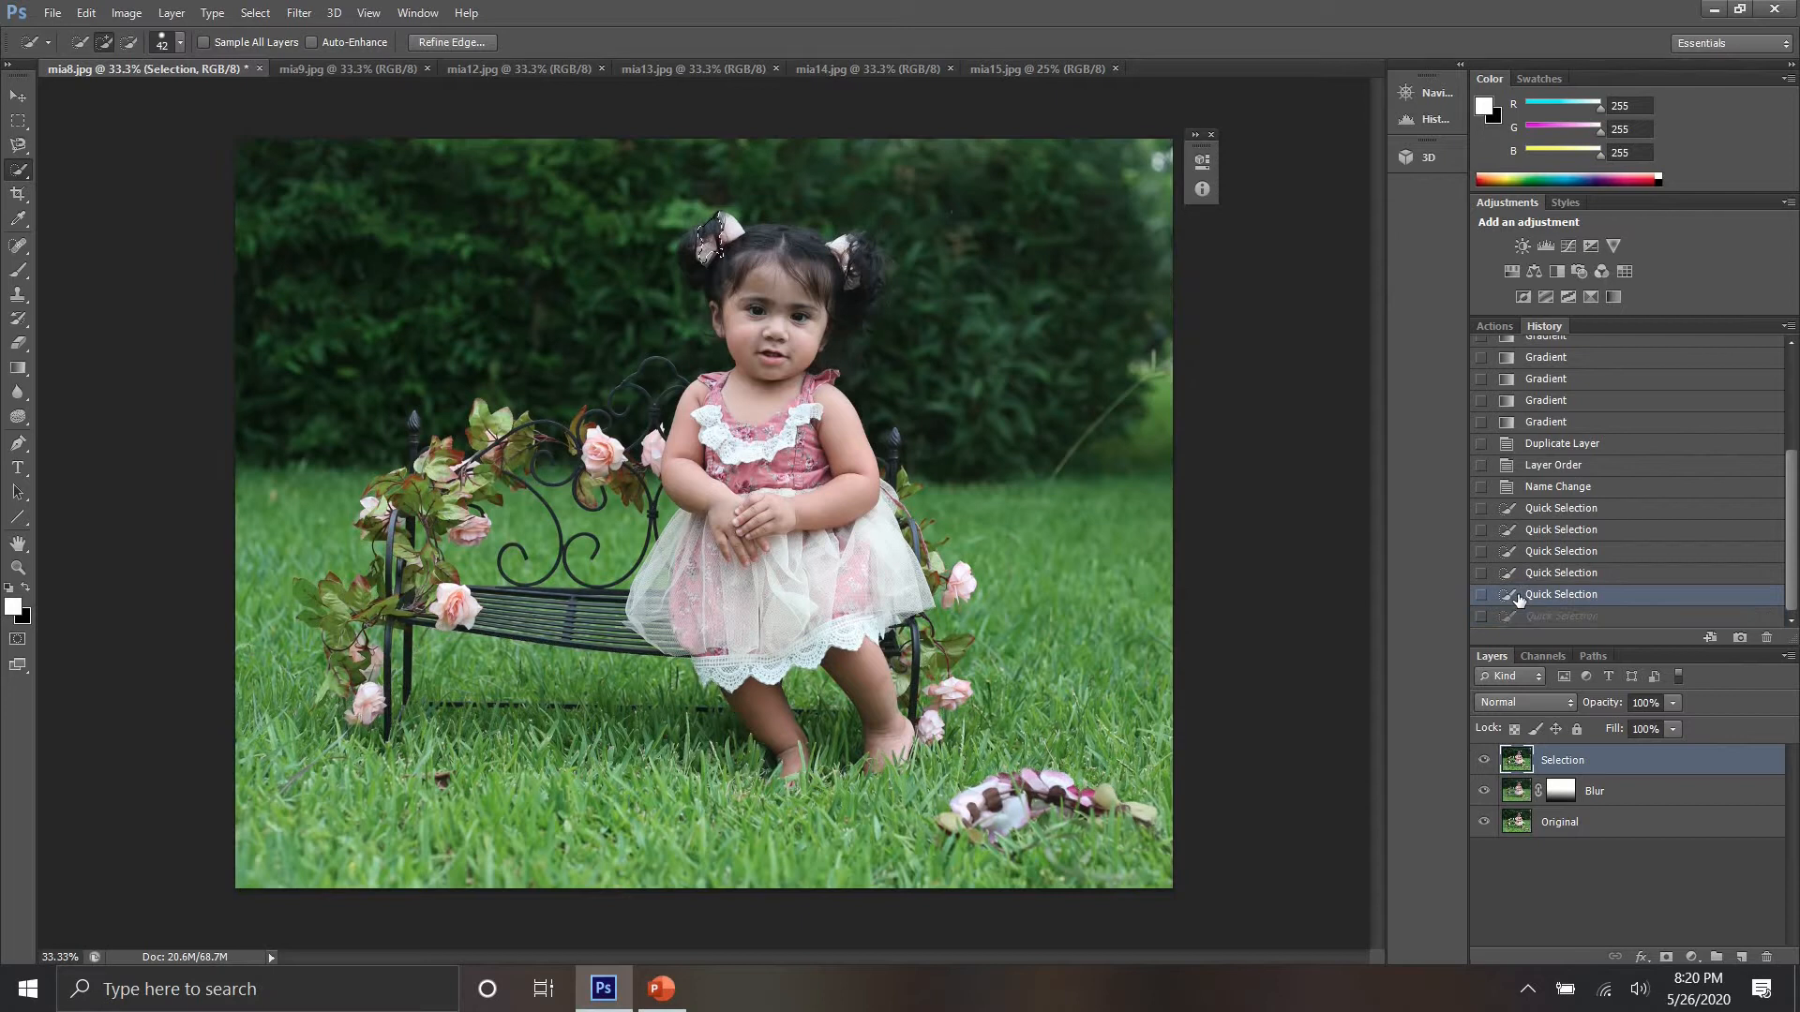
mouse_move(951, 580)
left_mouse_down()
mouse_move(916, 570)
mouse_move(867, 469)
mouse_move(792, 404)
mouse_move(802, 309)
mouse_move(844, 253)
mouse_move(878, 260)
mouse_move(706, 246)
mouse_move(698, 215)
mouse_move(687, 261)
mouse_move(754, 283)
mouse_move(705, 253)
mouse_move(731, 283)
mouse_move(720, 400)
mouse_move(640, 376)
mouse_move(559, 428)
mouse_move(427, 450)
mouse_move(415, 419)
mouse_move(366, 523)
mouse_move(371, 594)
mouse_move(350, 623)
mouse_move(302, 616)
mouse_move(309, 593)
mouse_move(368, 689)
mouse_move(454, 617)
mouse_move(522, 600)
mouse_move(721, 615)
mouse_move(784, 738)
mouse_move(766, 601)
mouse_move(868, 645)
mouse_move(895, 736)
mouse_move(951, 689)
mouse_move(913, 583)
left_mouse_up()
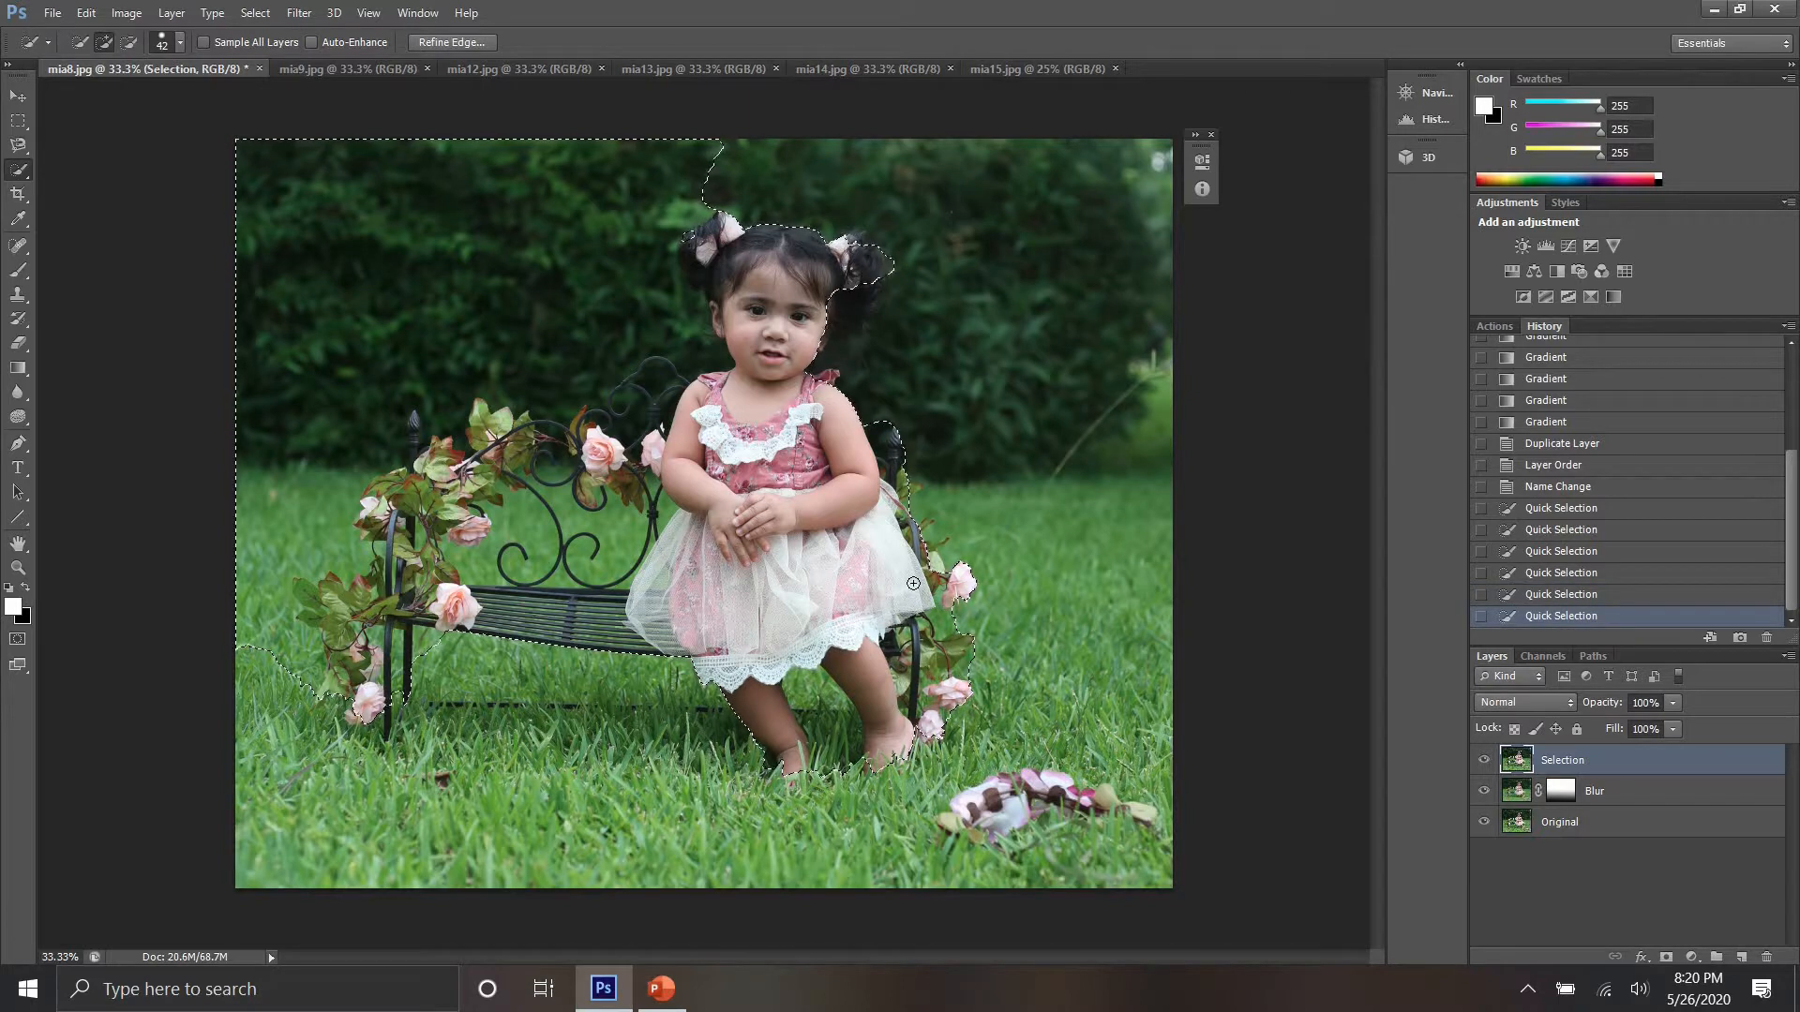
Step: Subtract the hedge and grass around the bench and the child's pigtail from the selection
left_click(129, 43)
mouse_move(239, 142)
left_mouse_down()
mouse_move(245, 220)
mouse_move(346, 292)
mouse_move(403, 417)
mouse_move(322, 469)
mouse_move(242, 480)
mouse_move(299, 510)
mouse_move(239, 625)
mouse_move(249, 645)
mouse_move(284, 640)
left_mouse_up()
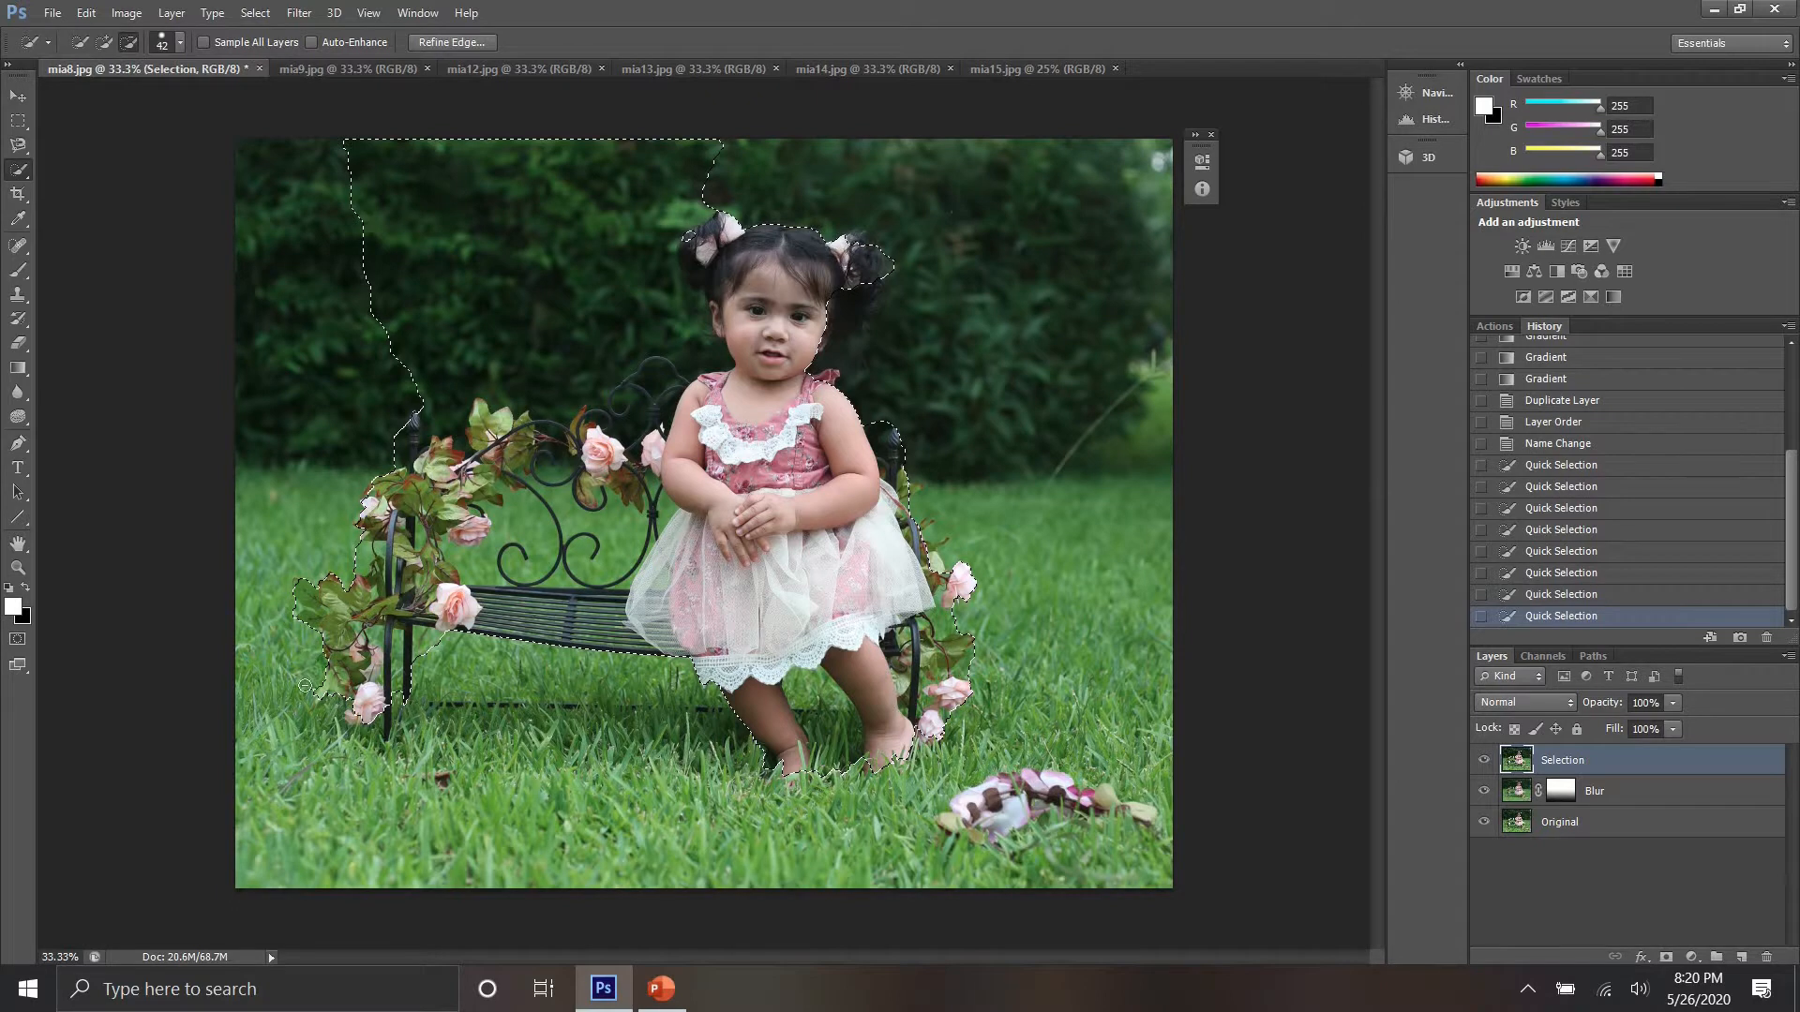
mouse_move(355, 134)
left_mouse_down()
mouse_move(411, 188)
mouse_move(447, 404)
mouse_move(562, 402)
mouse_move(664, 270)
mouse_move(705, 162)
mouse_move(676, 141)
left_mouse_up()
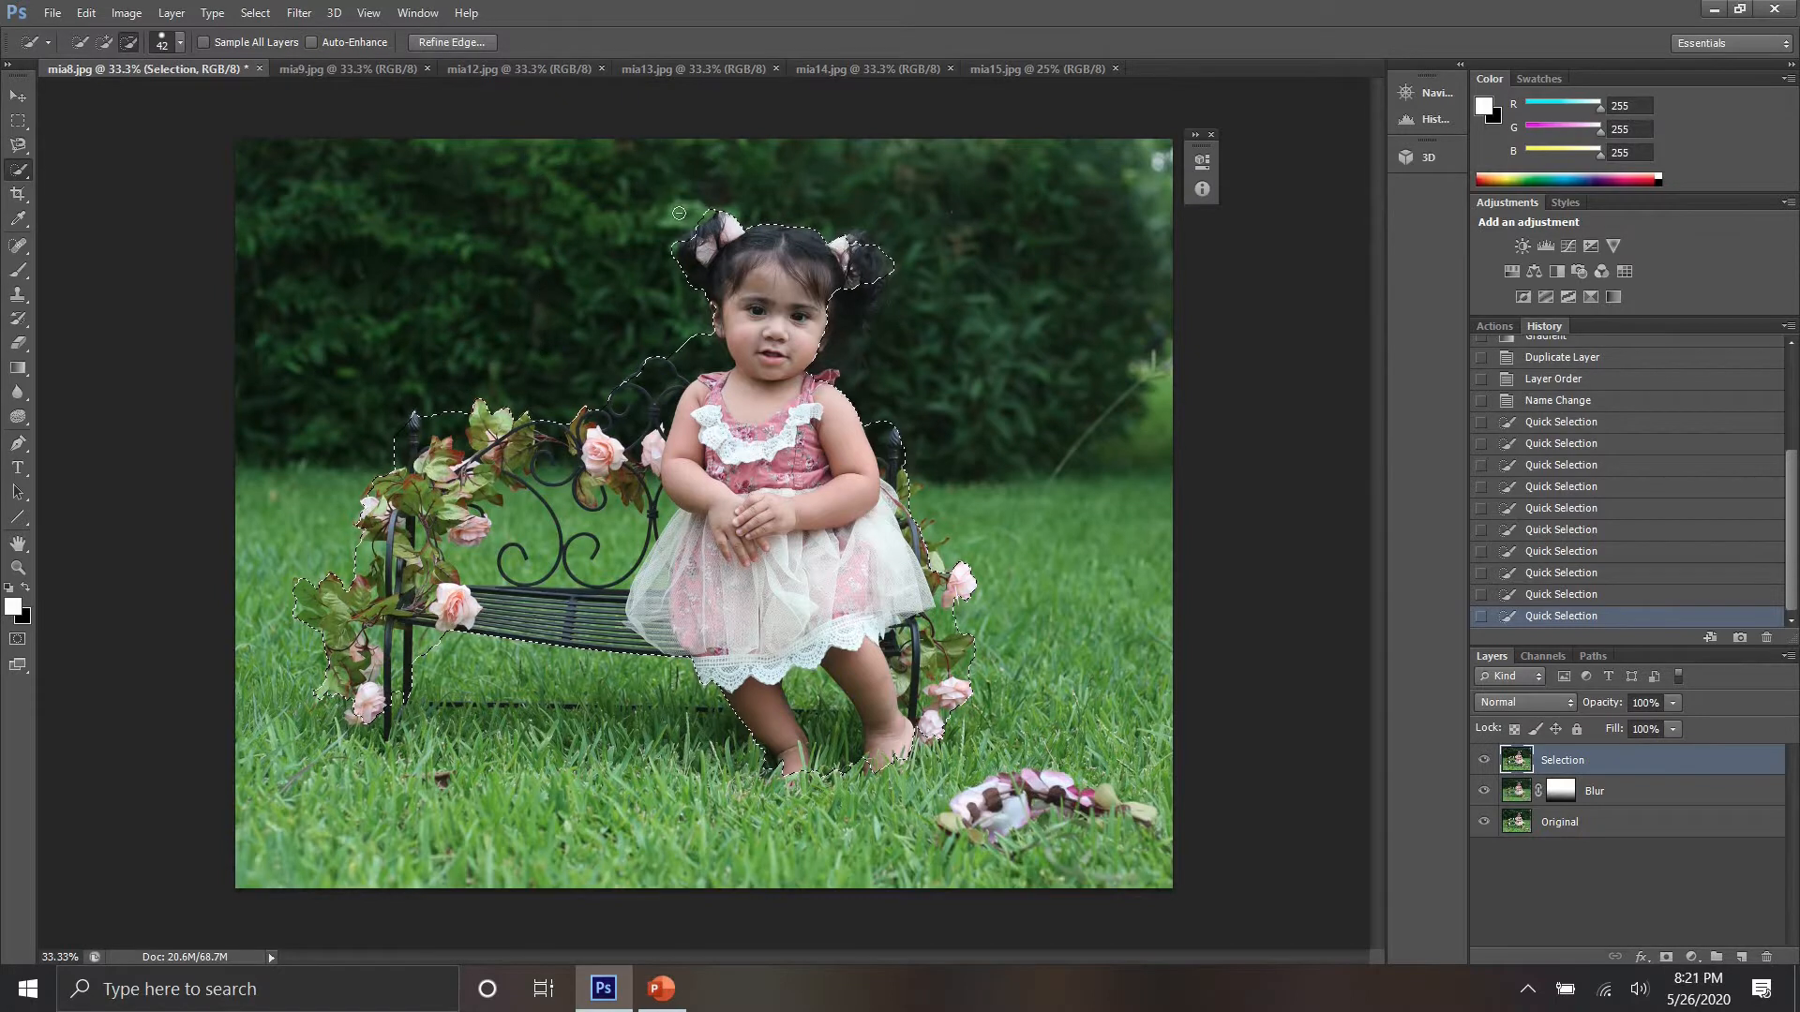
left_click(679, 213)
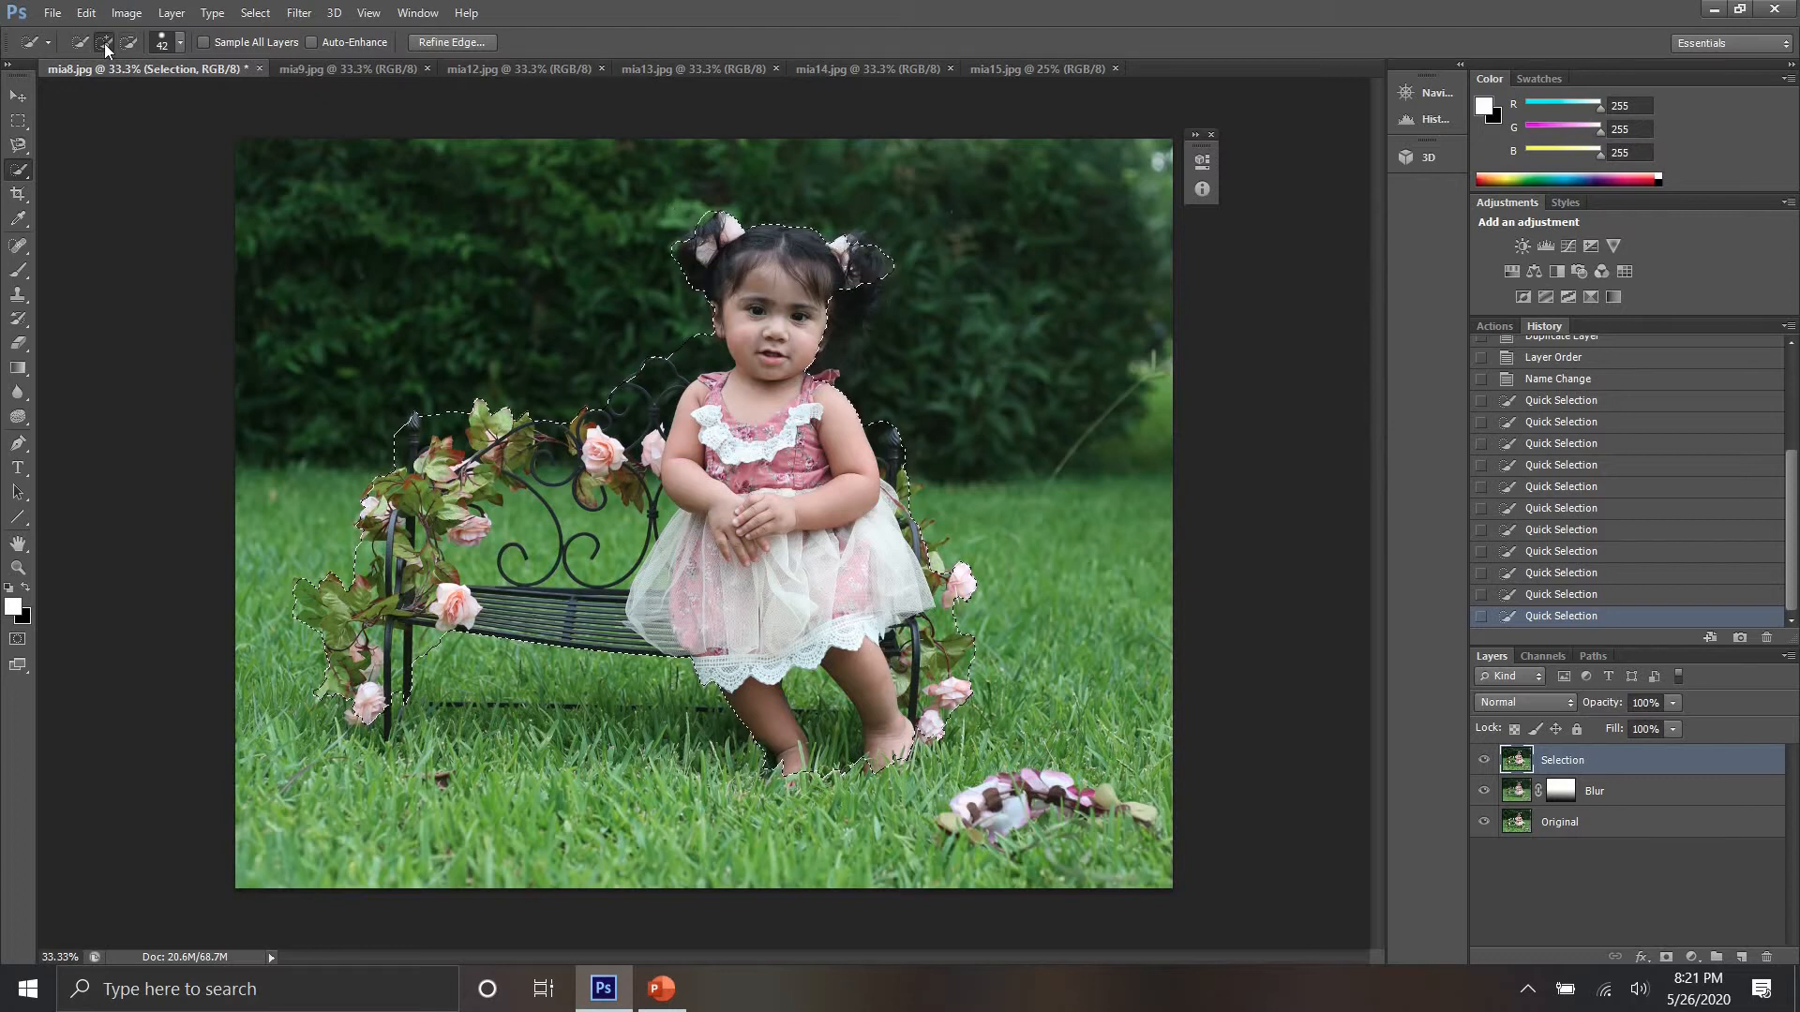
Step: Clean up the selection by adding the bench leg and the hair beside the neck and subtracting grass under the seat
left_click(388, 712)
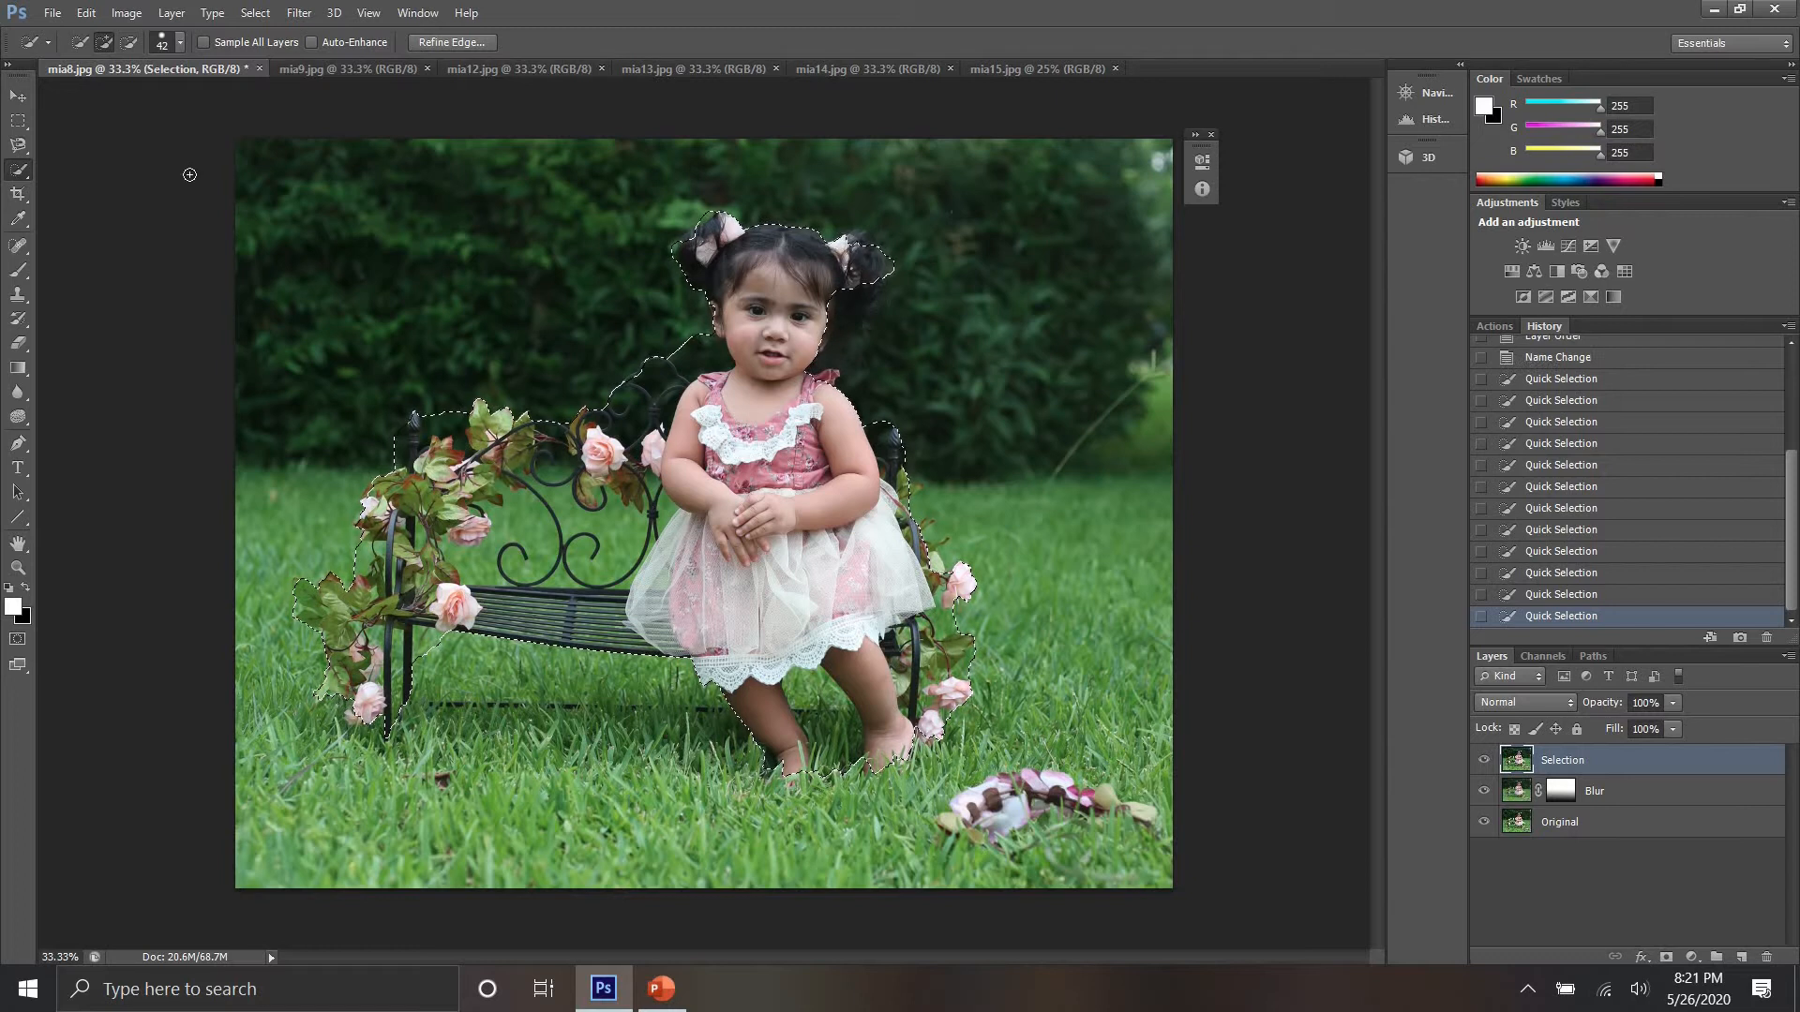
left_click(130, 41)
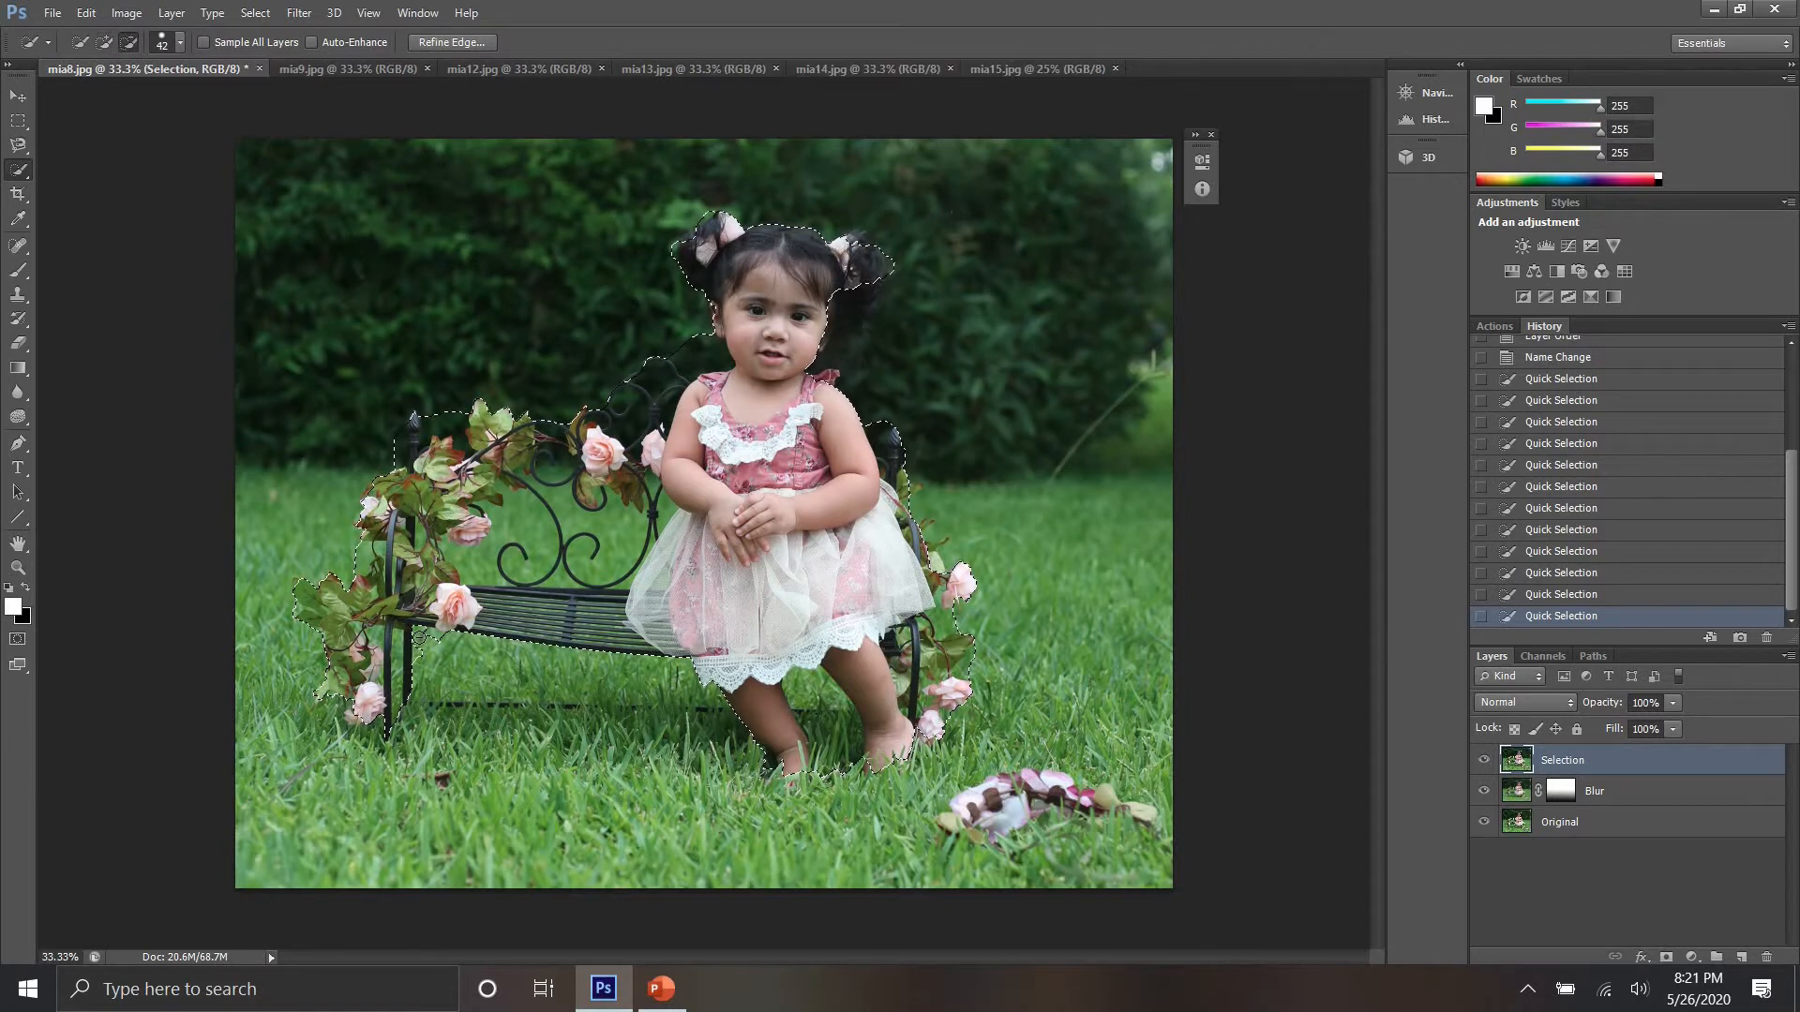
left_click(431, 640)
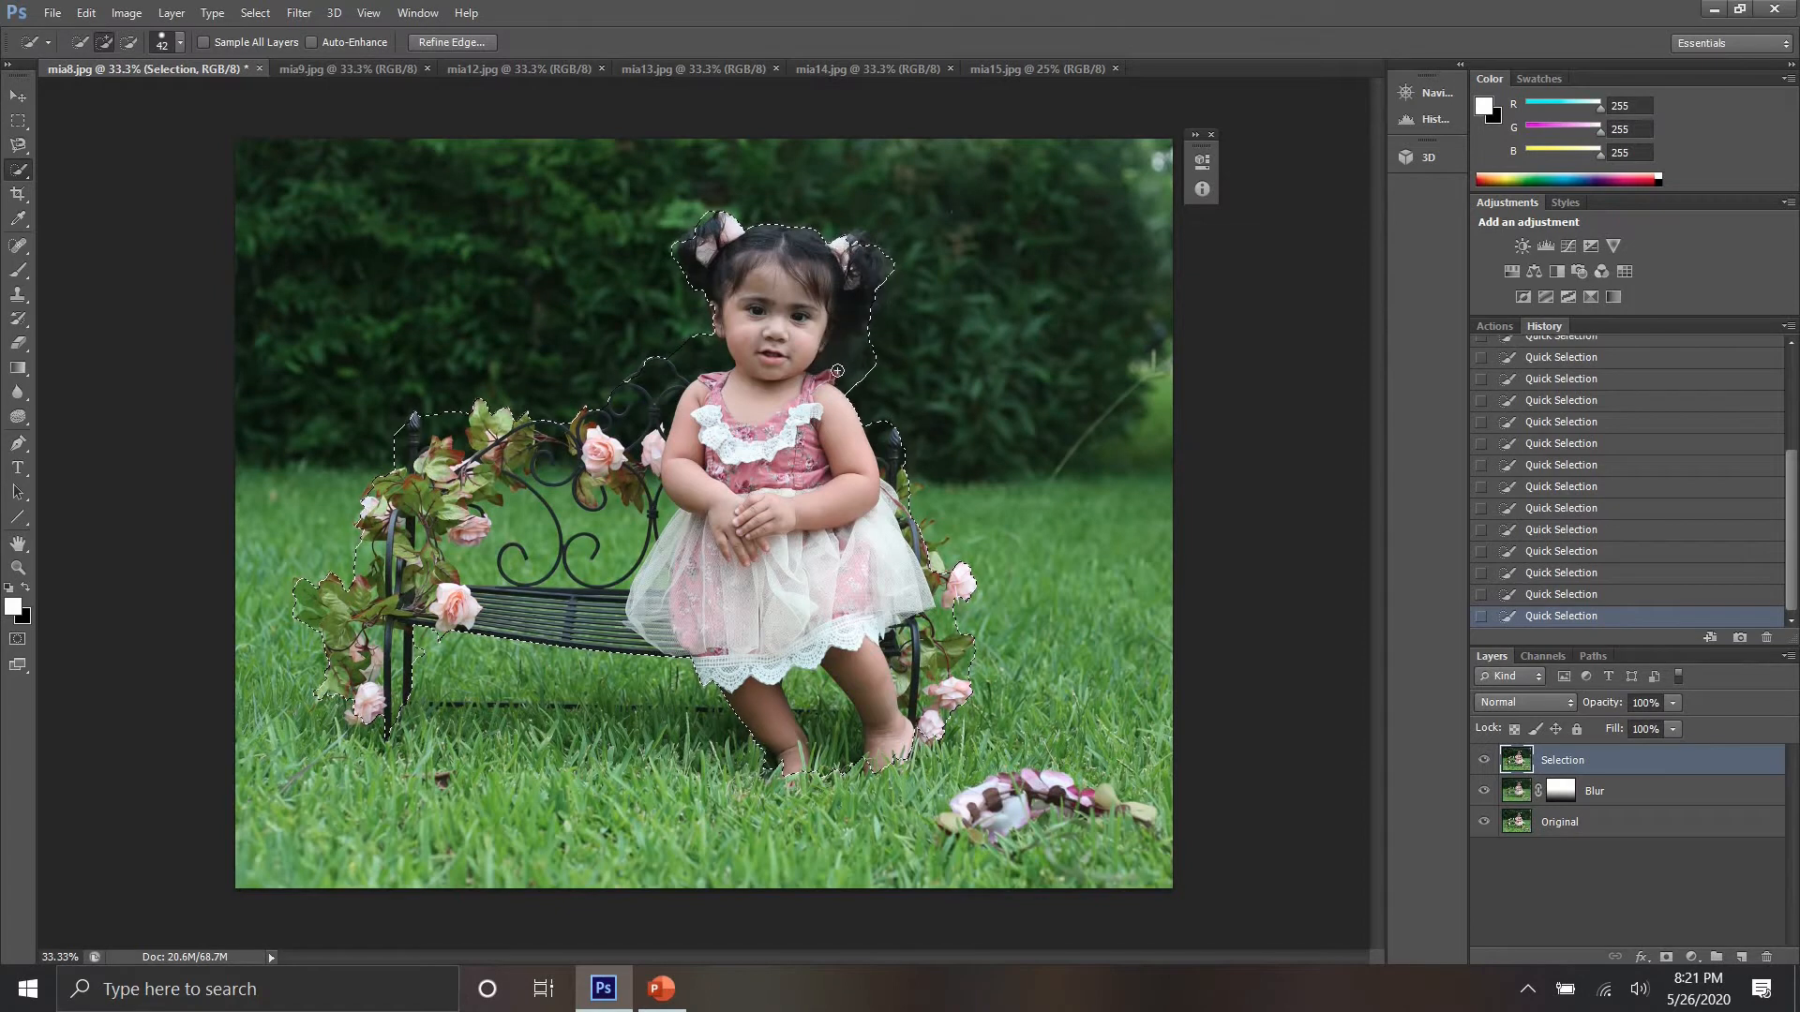
left_click(129, 42)
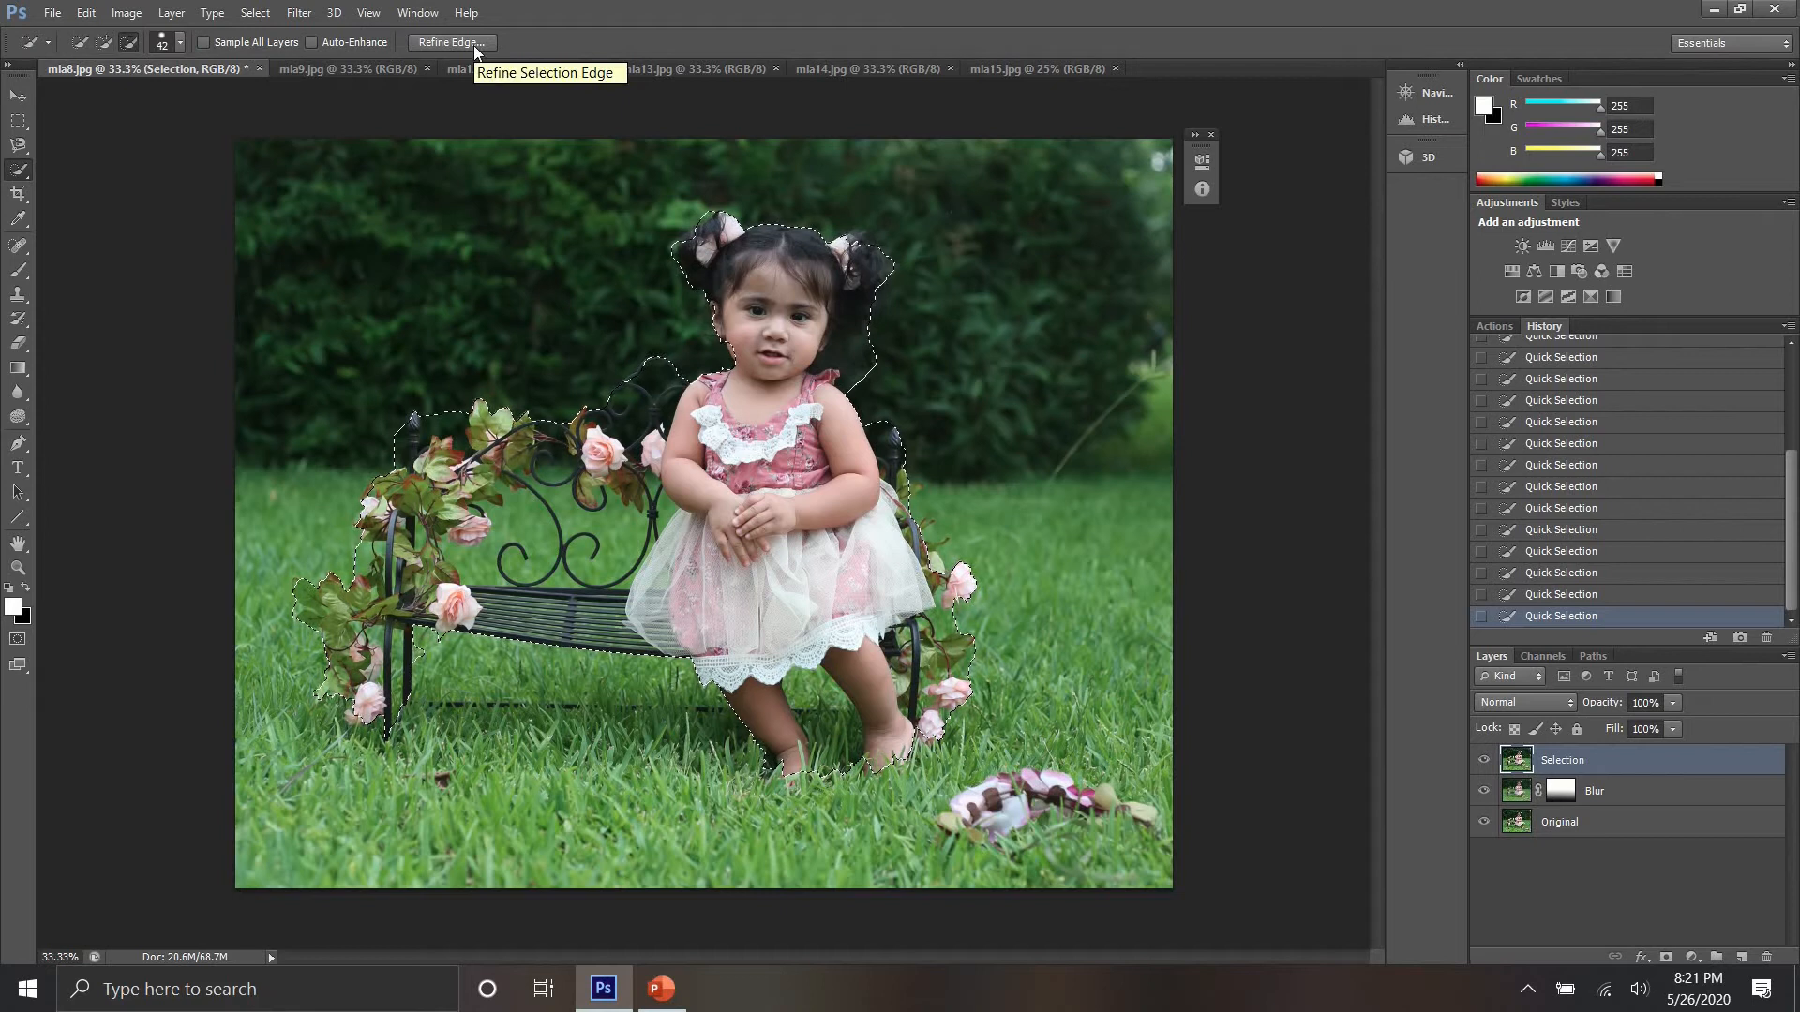
Step: Refine the selection edge with Smooth 75, Feather 45.4 px, Contrast 0% and Shift Edge -18%
left_click(450, 42)
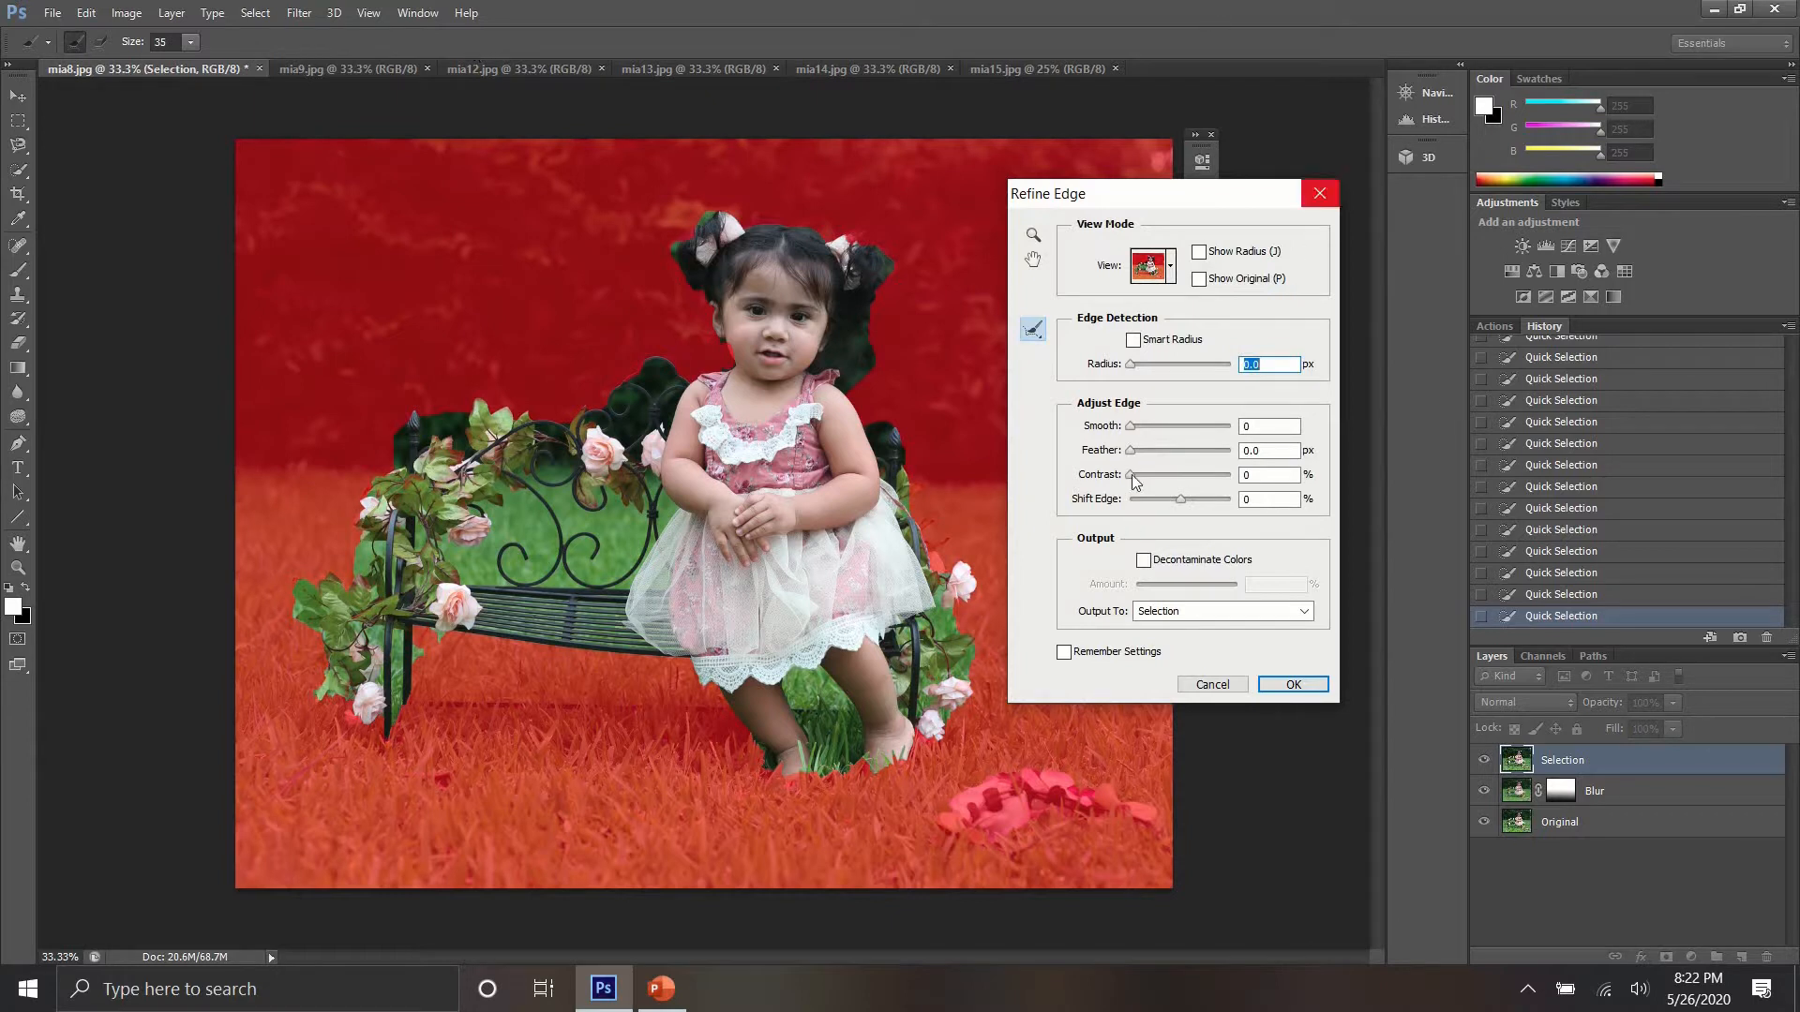
left_click_drag(1132, 474, 1160, 474)
left_click_drag(1131, 426, 1103, 464)
left_click_drag(1219, 478, 1108, 498)
left_click_drag(1130, 427, 1172, 497)
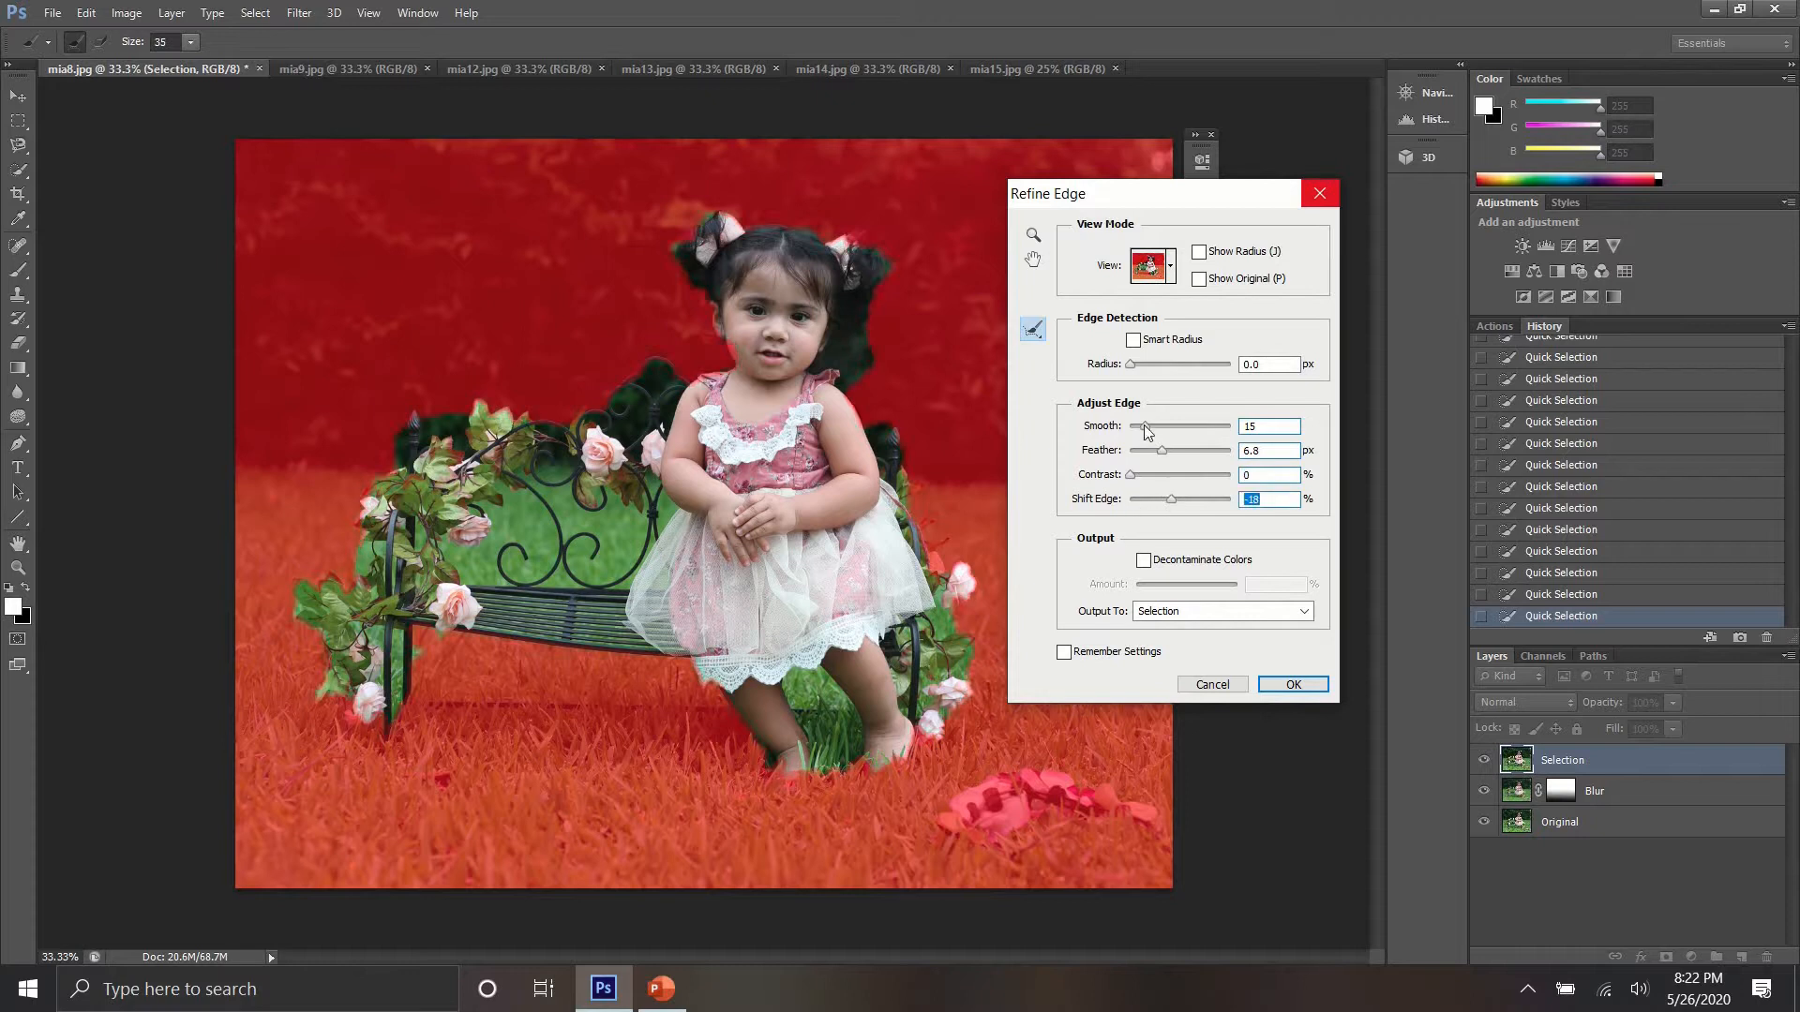
left_click_drag(1146, 427, 1183, 448)
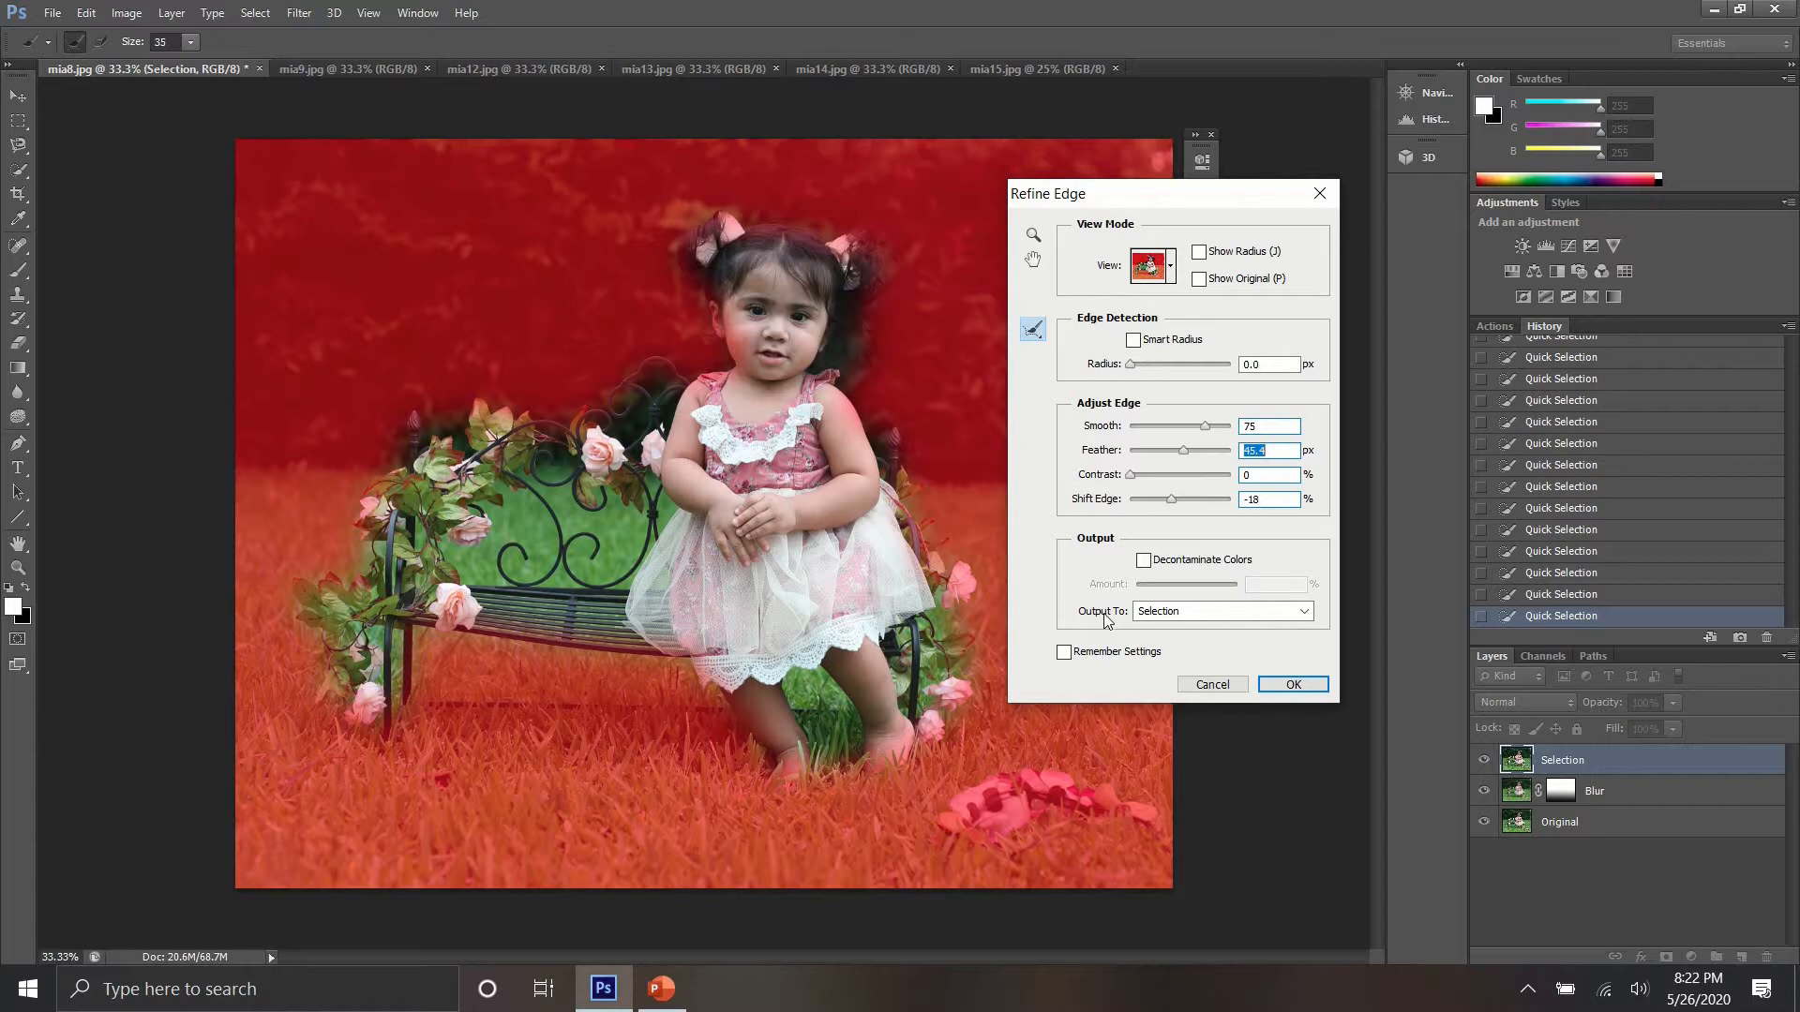
Step: Output the refined selection as a layer mask on the Selection layer
left_click(1306, 615)
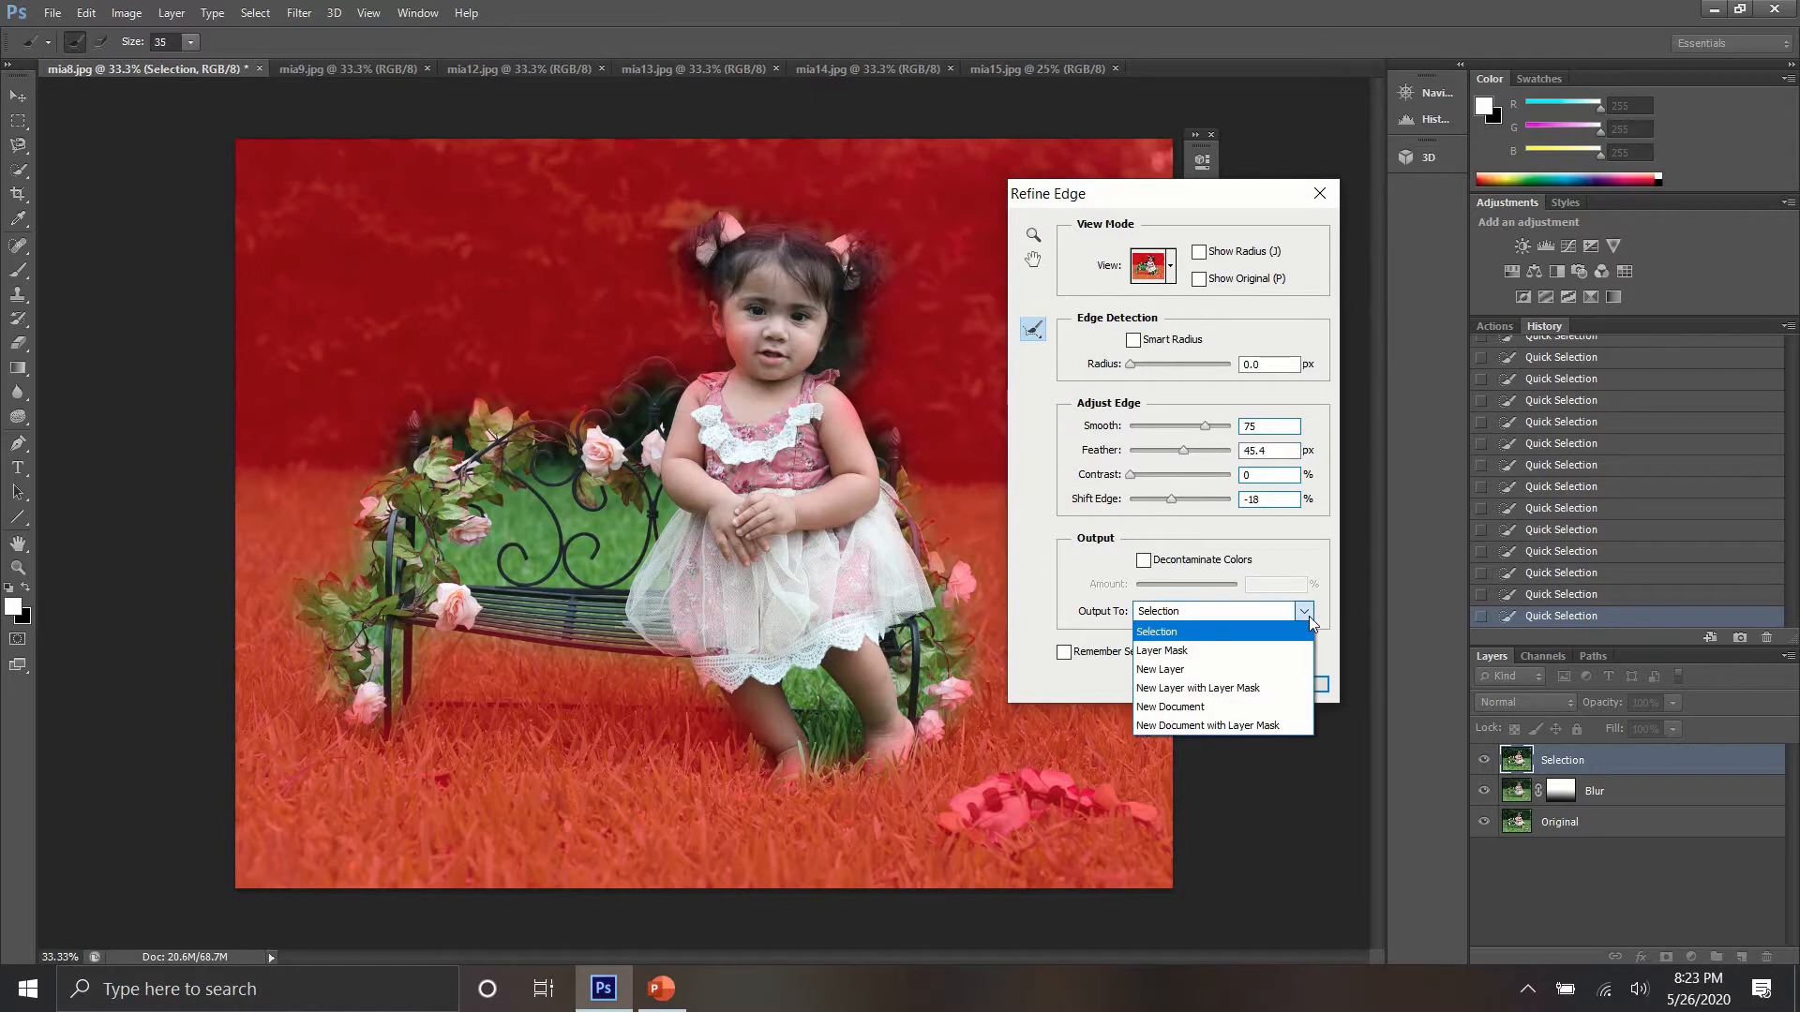
left_click(1264, 656)
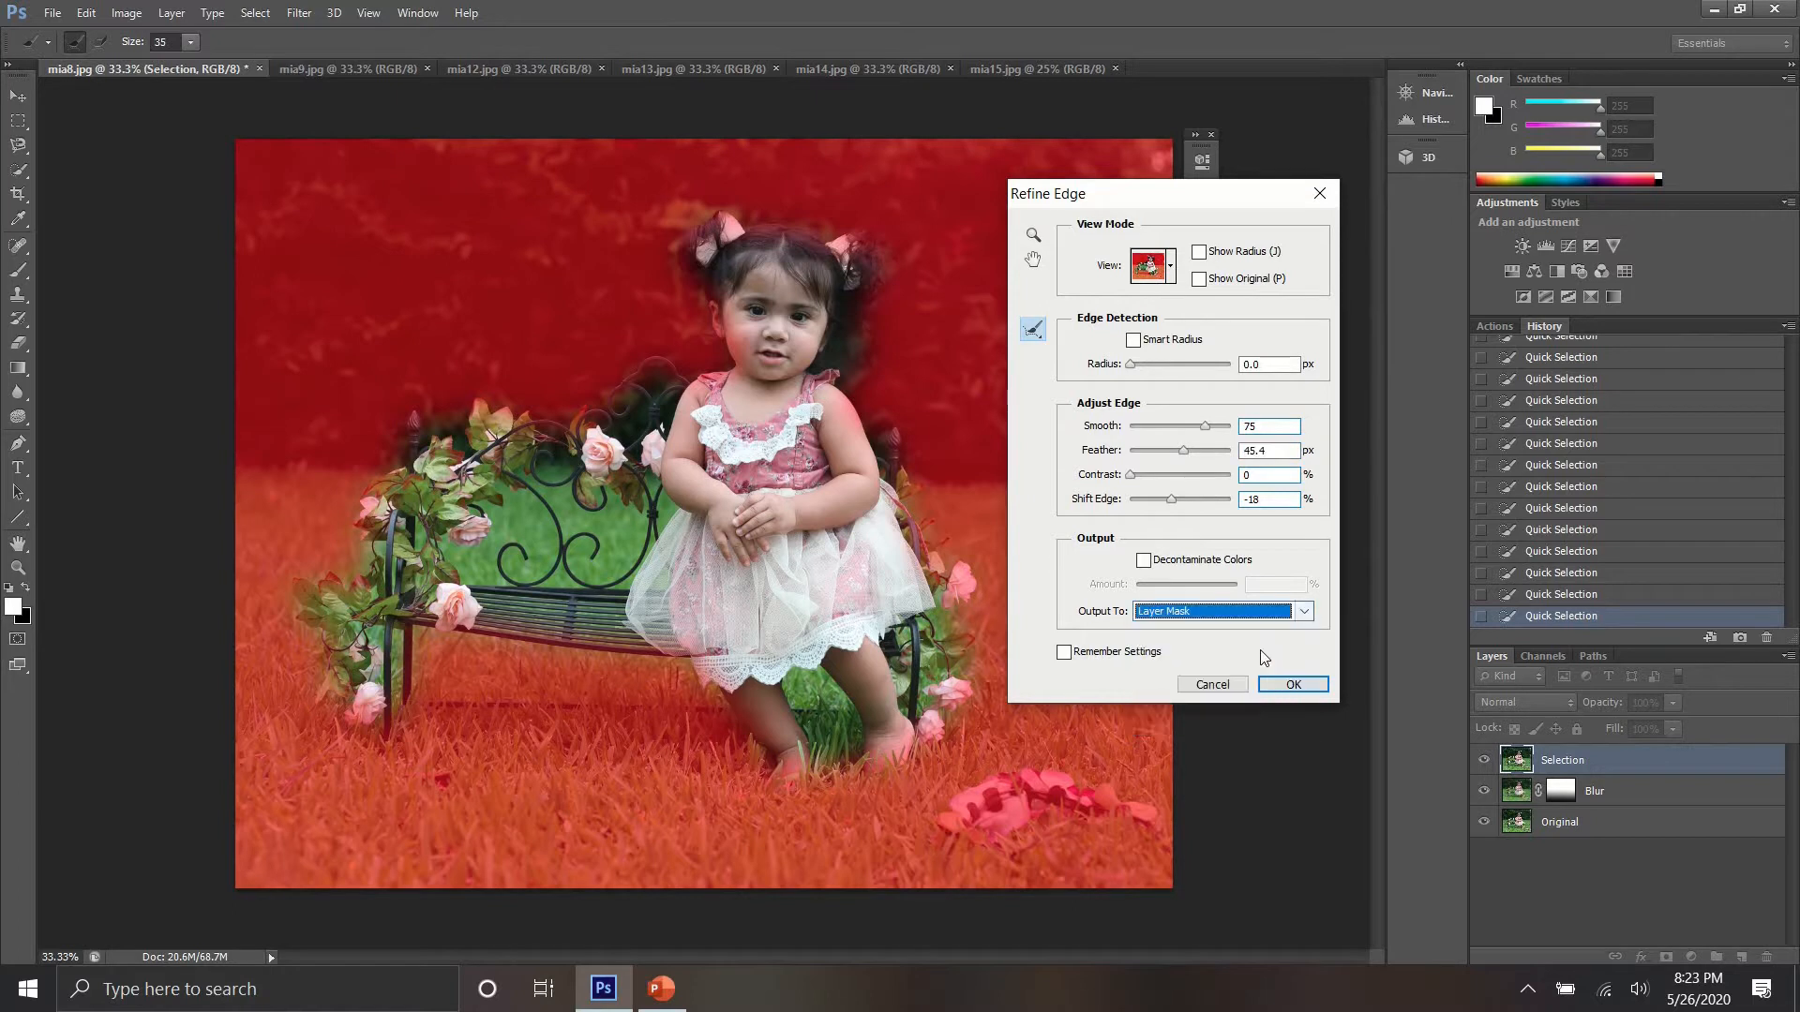
left_click(1293, 685)
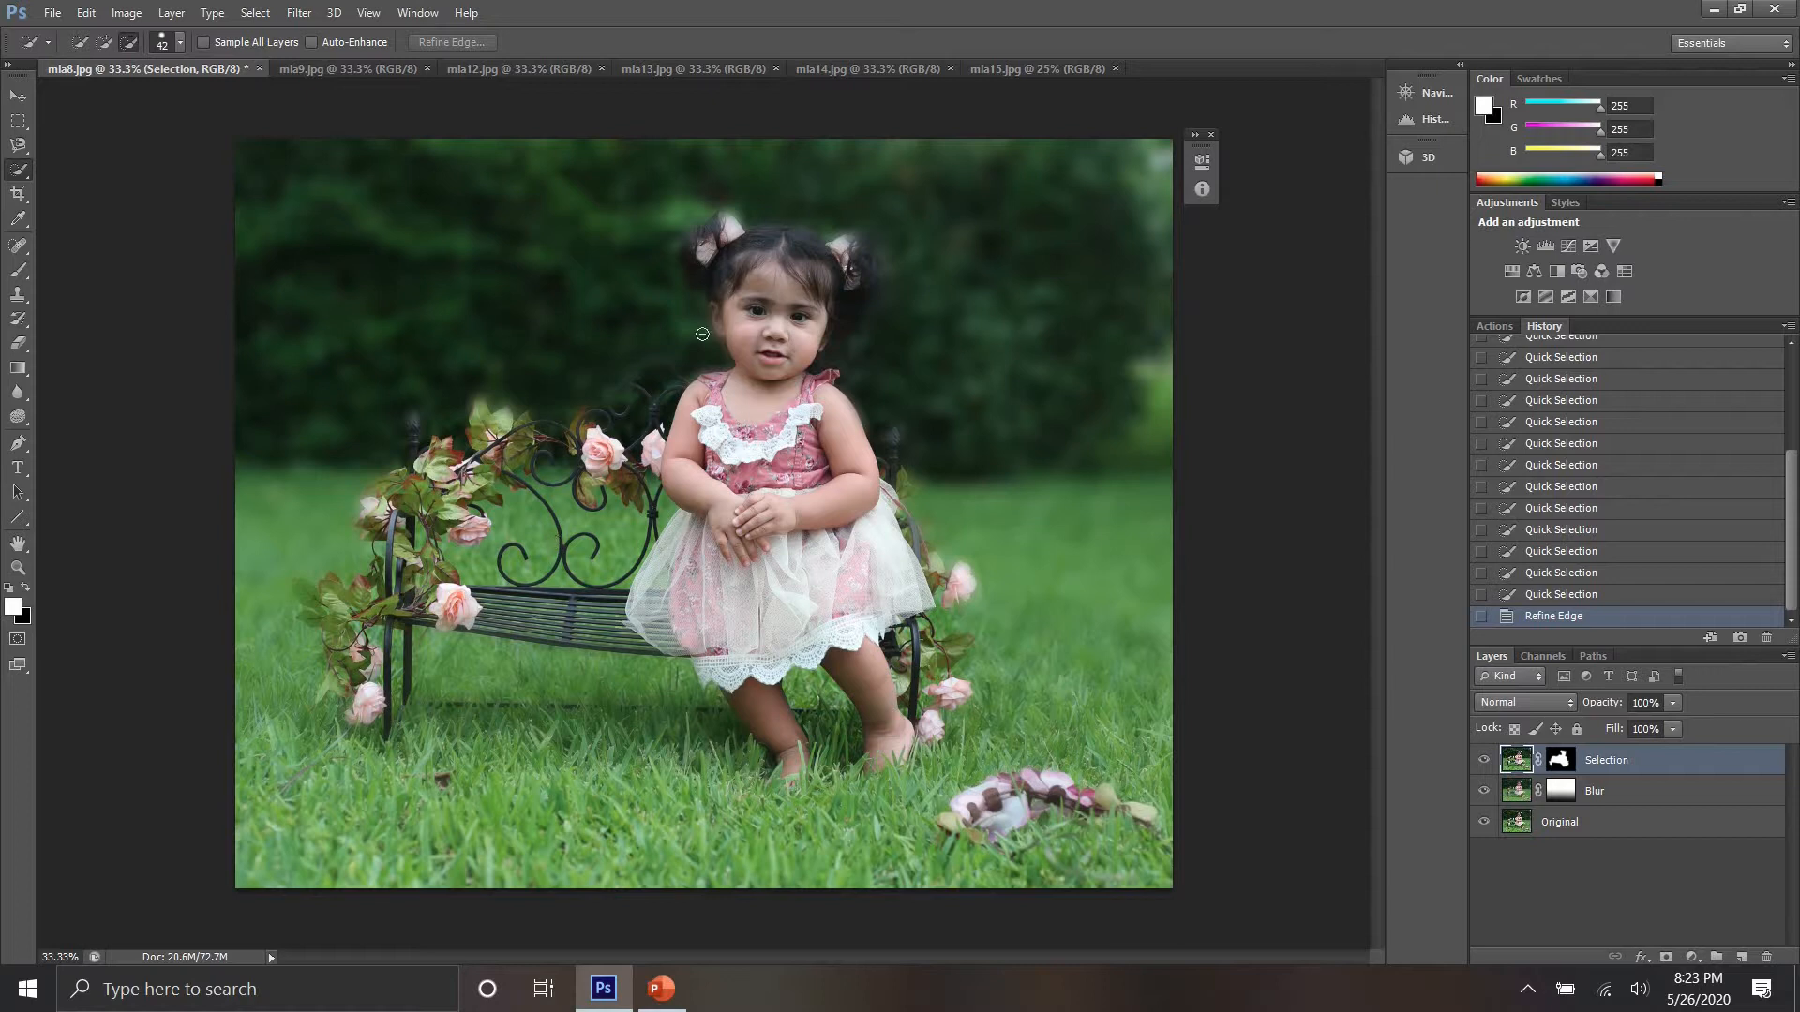
Step: Examine the masked edges up close around the child's hair, arms, dress and legs
left_click(18, 568)
left_click(73, 42)
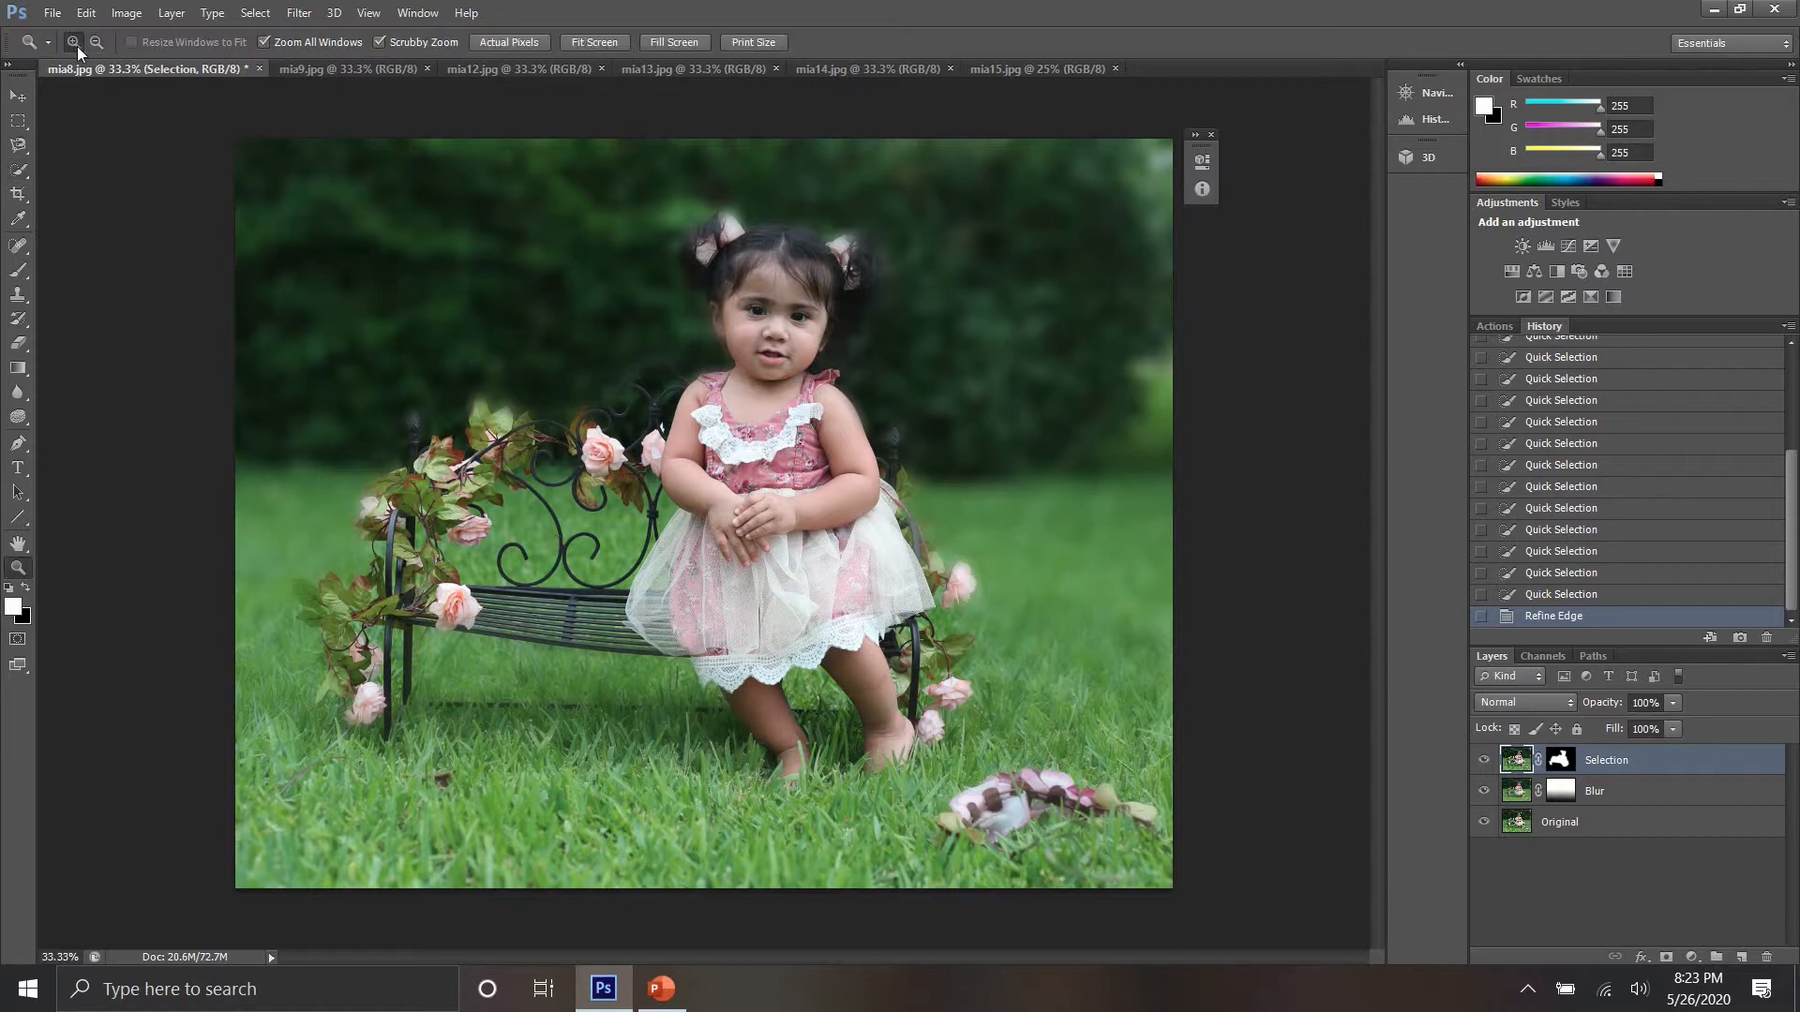
left_click(761, 276)
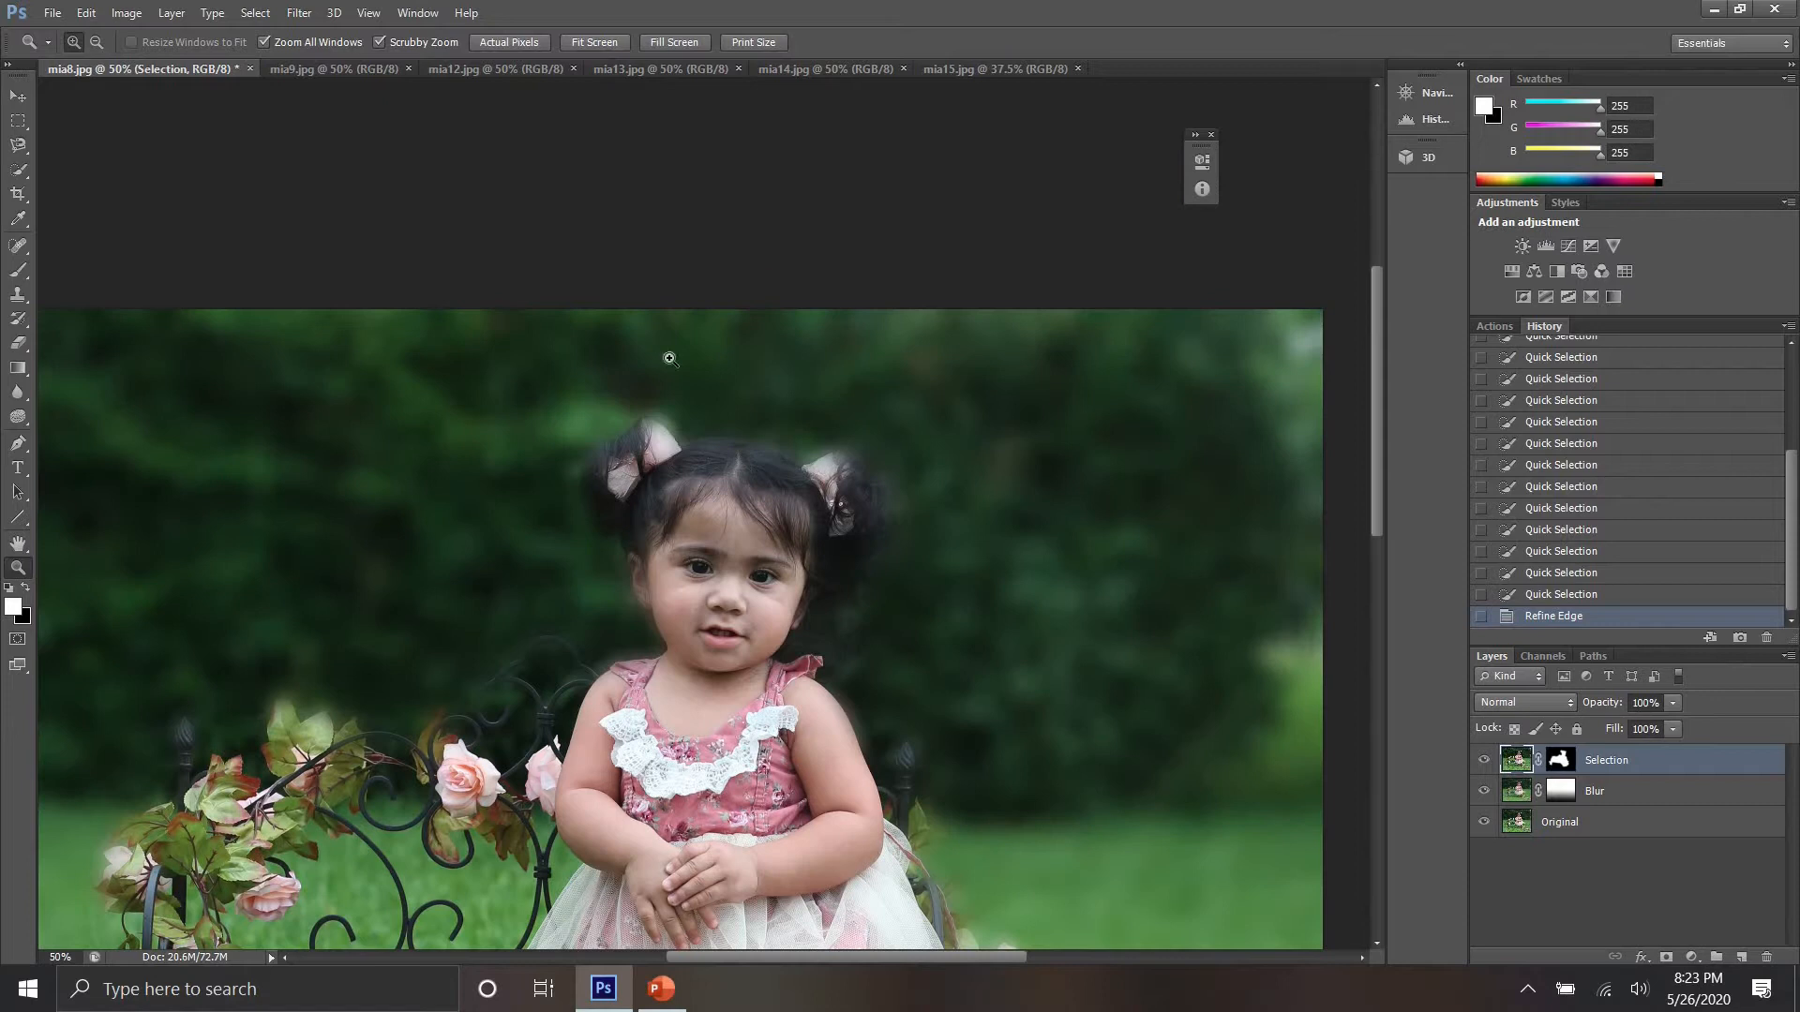
left_click(840, 509)
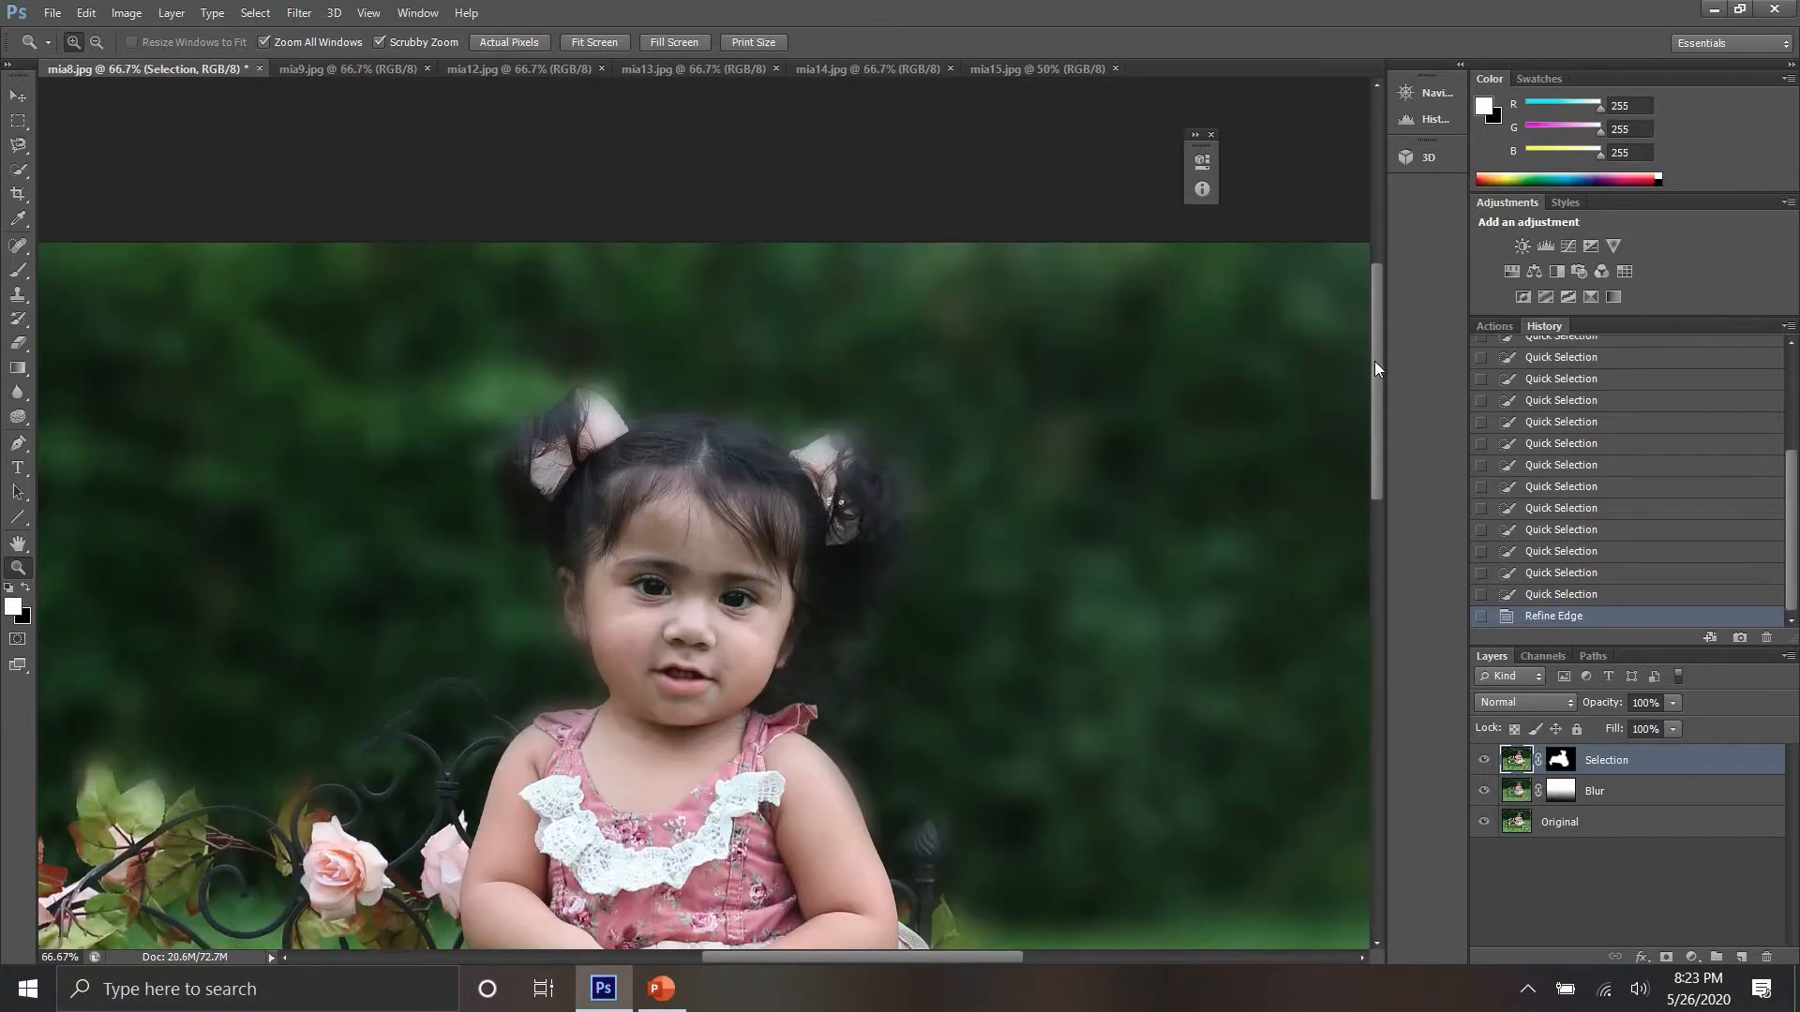
left_click_drag(1374, 362, 1389, 521)
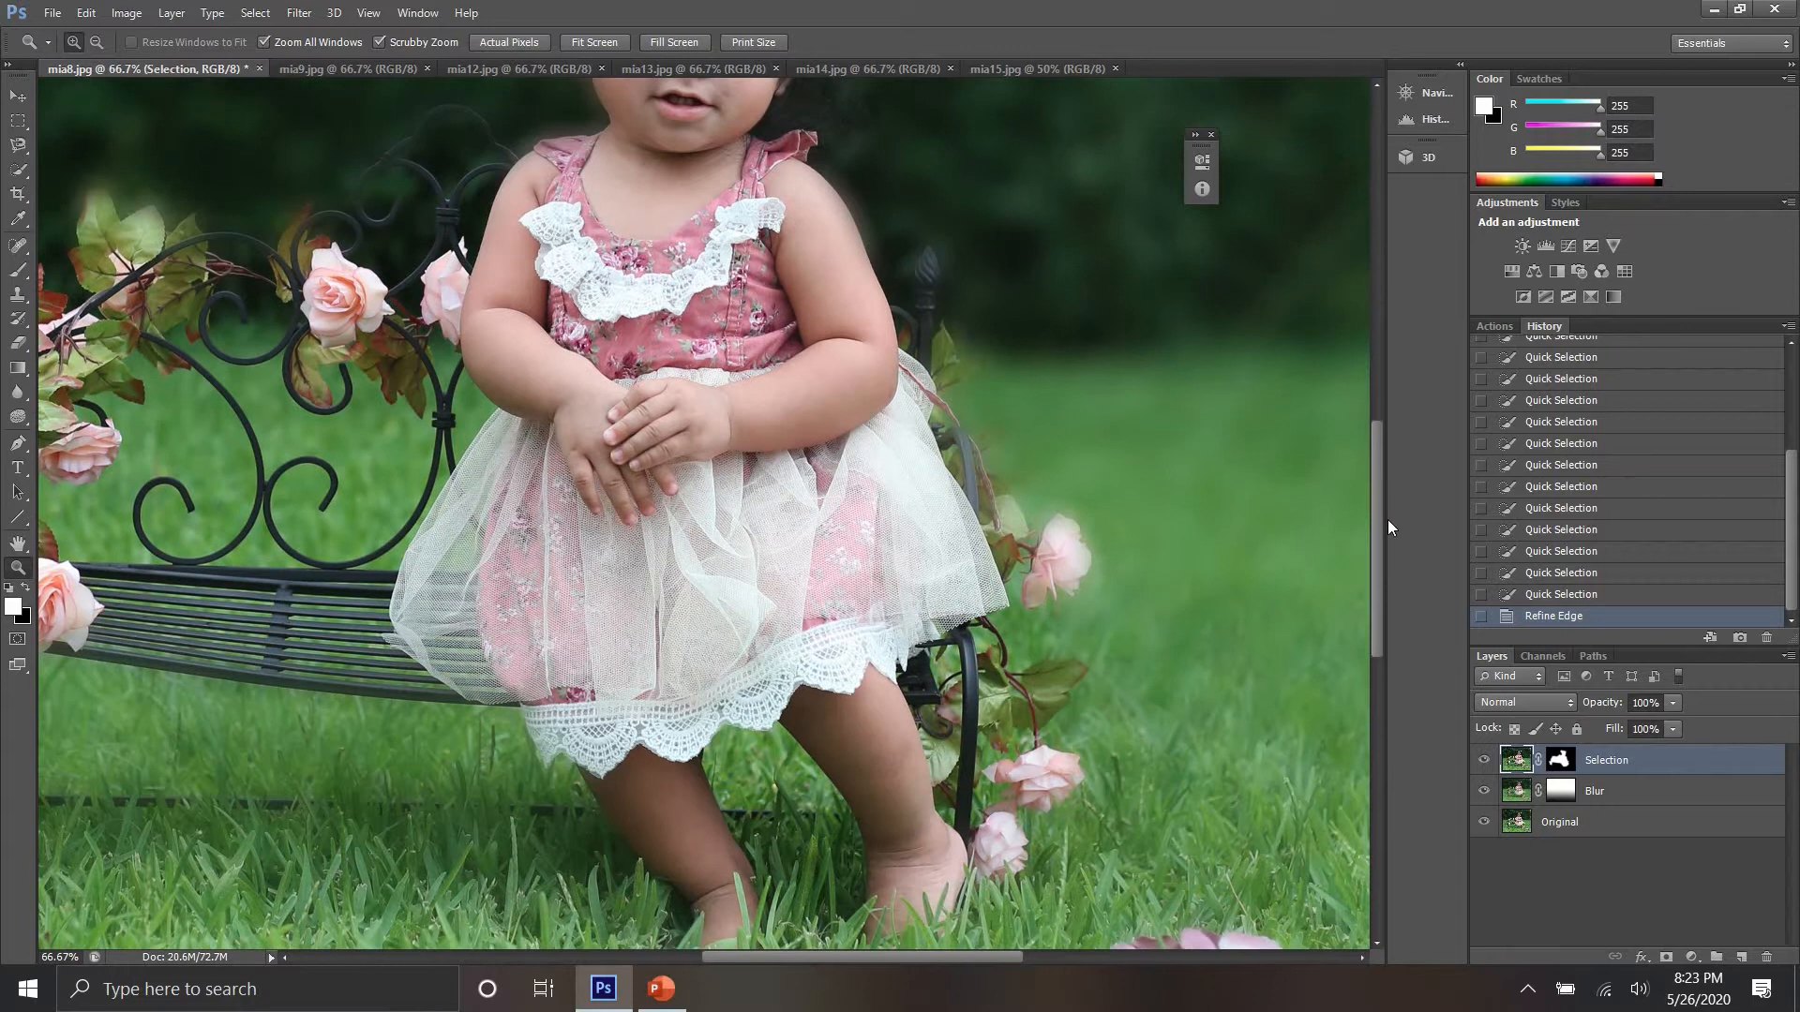
left_click_drag(1389, 520, 1380, 439)
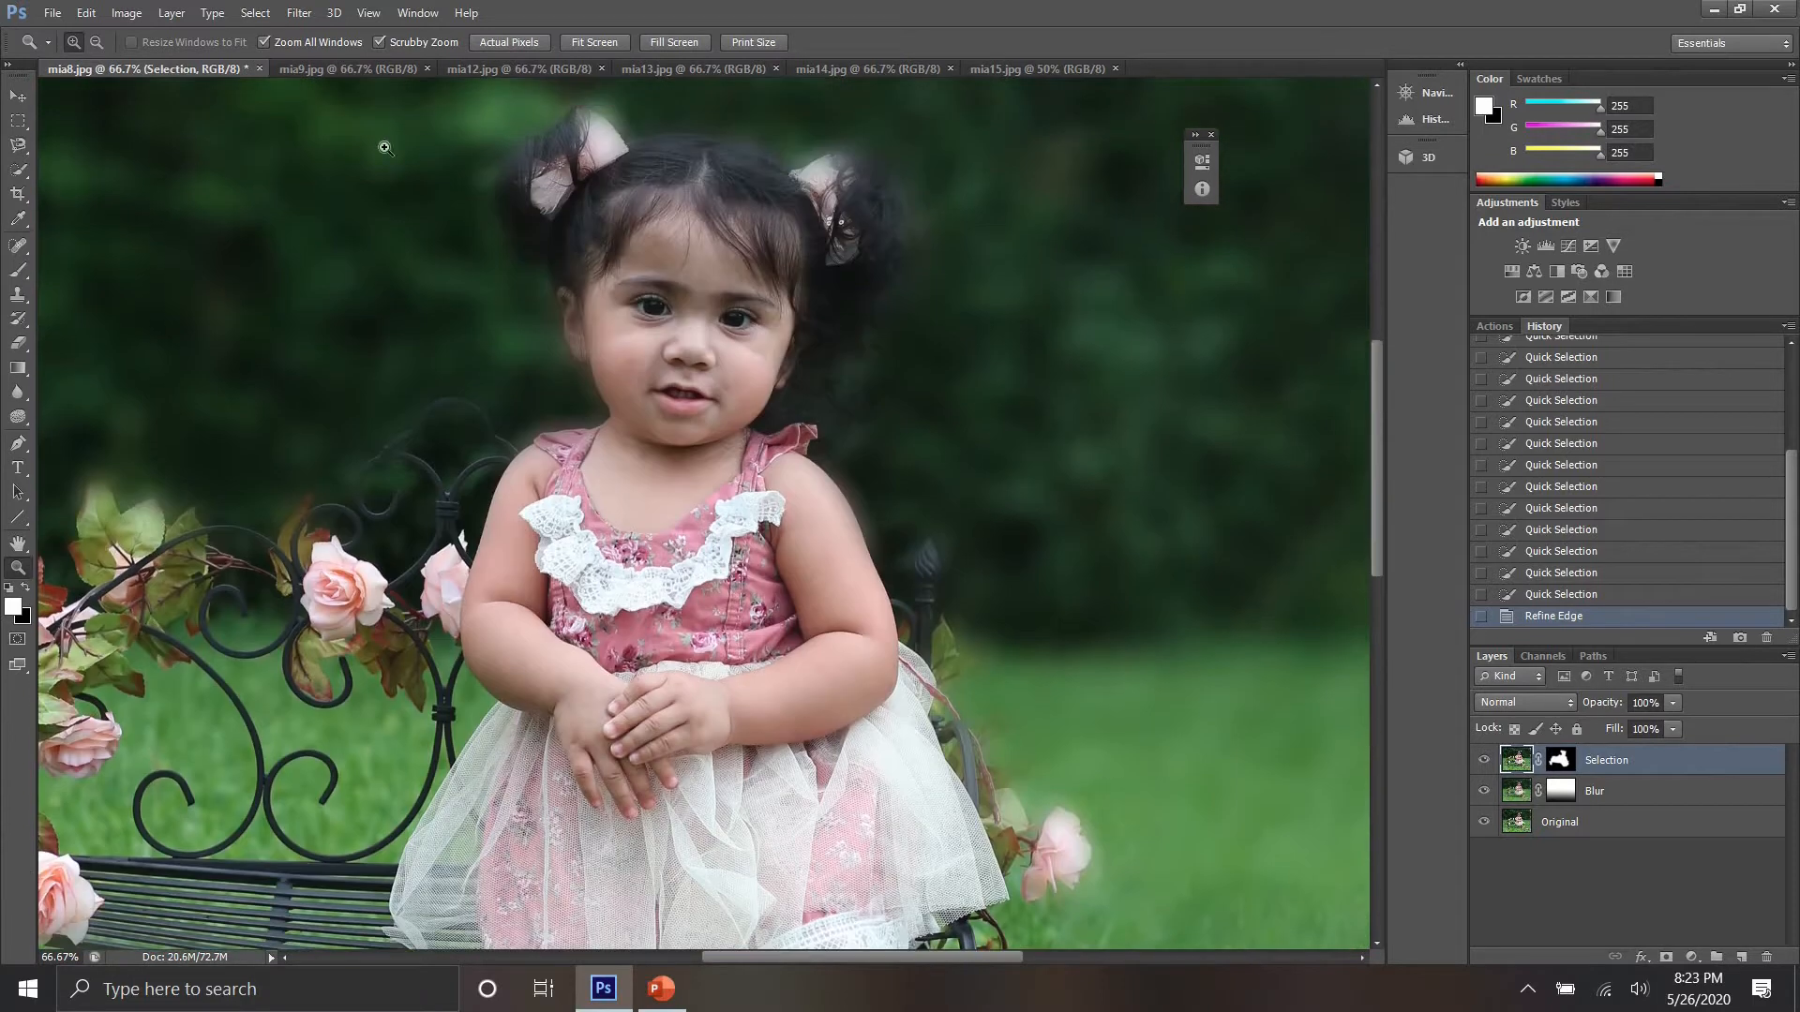
left_click(97, 41)
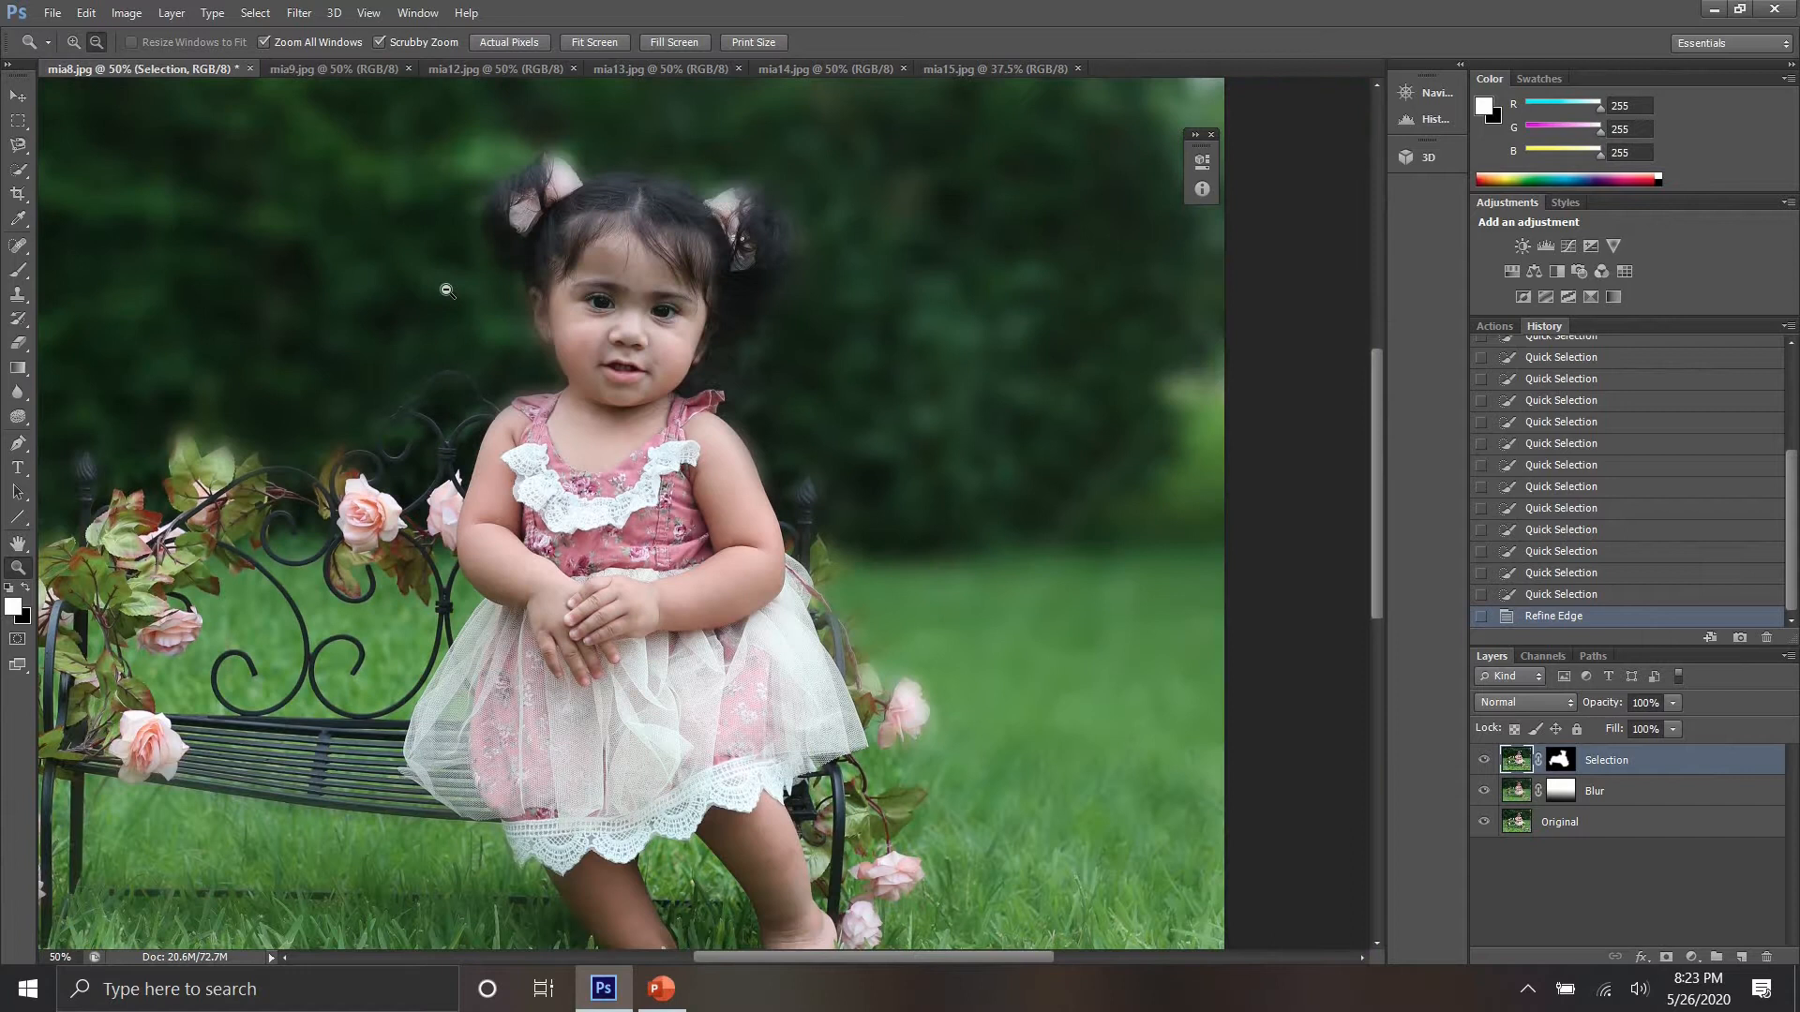
left_click(74, 42)
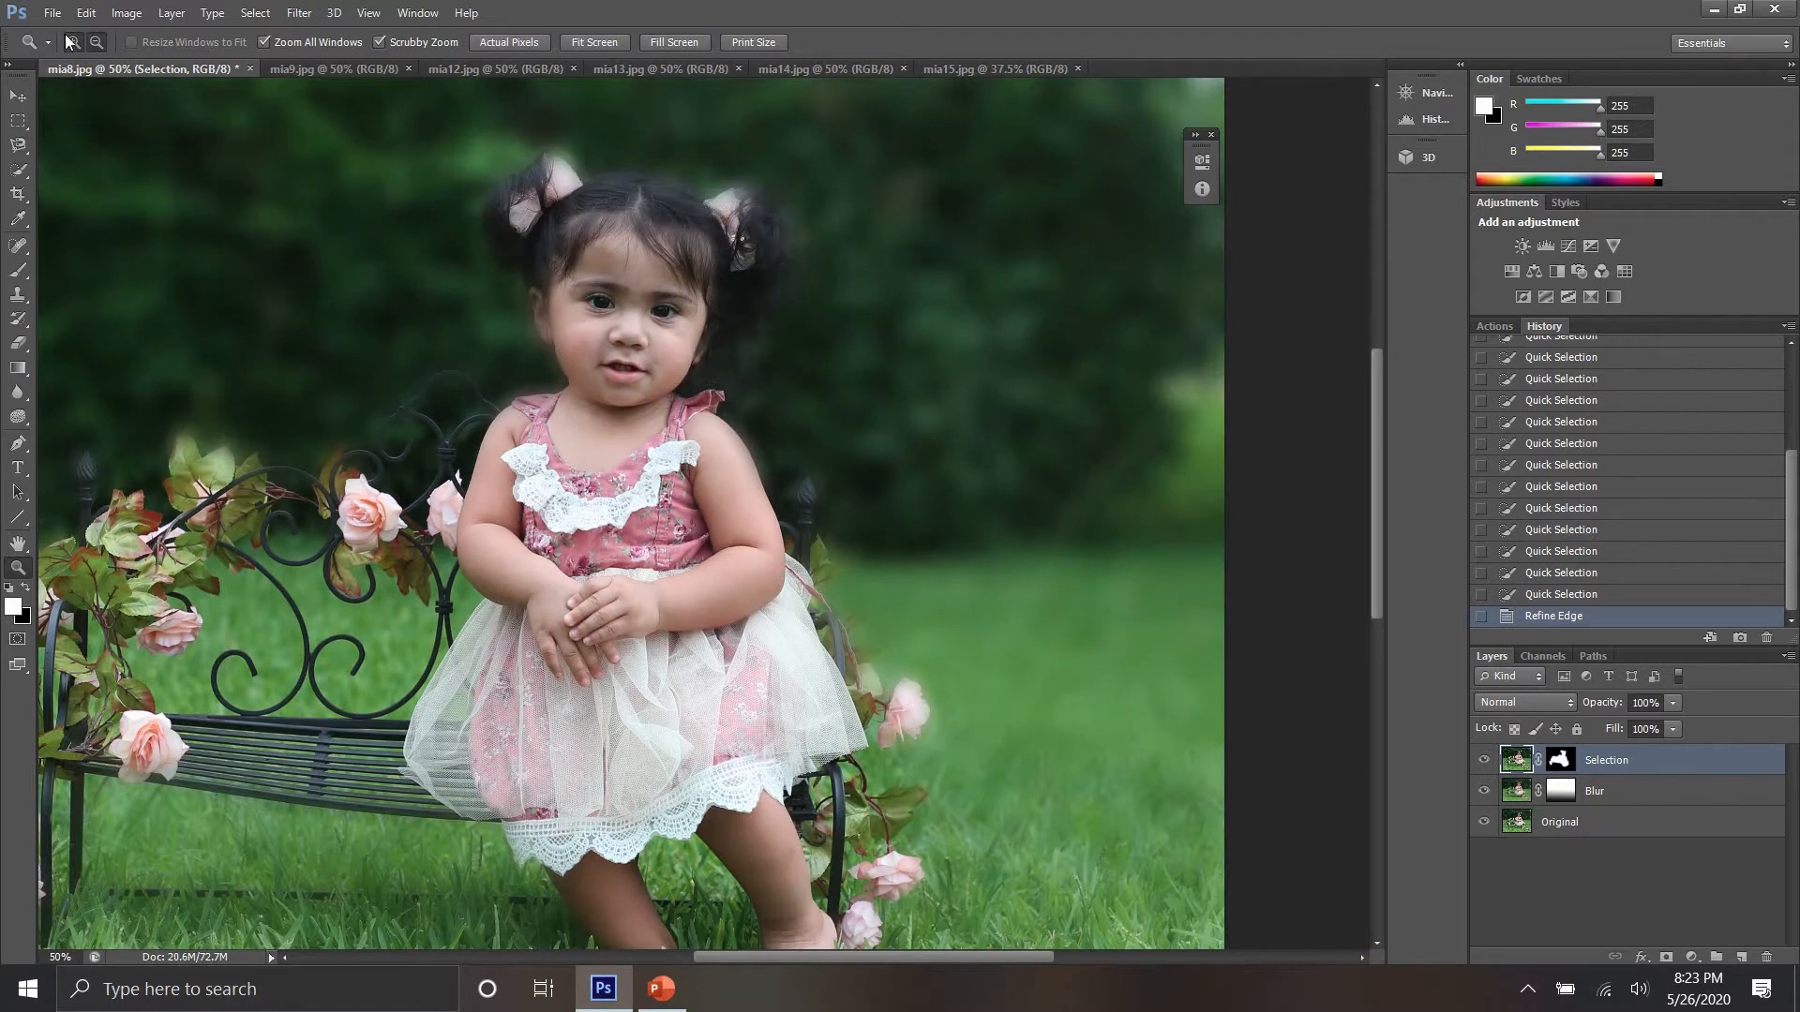
left_click(580, 203)
left_click(581, 203)
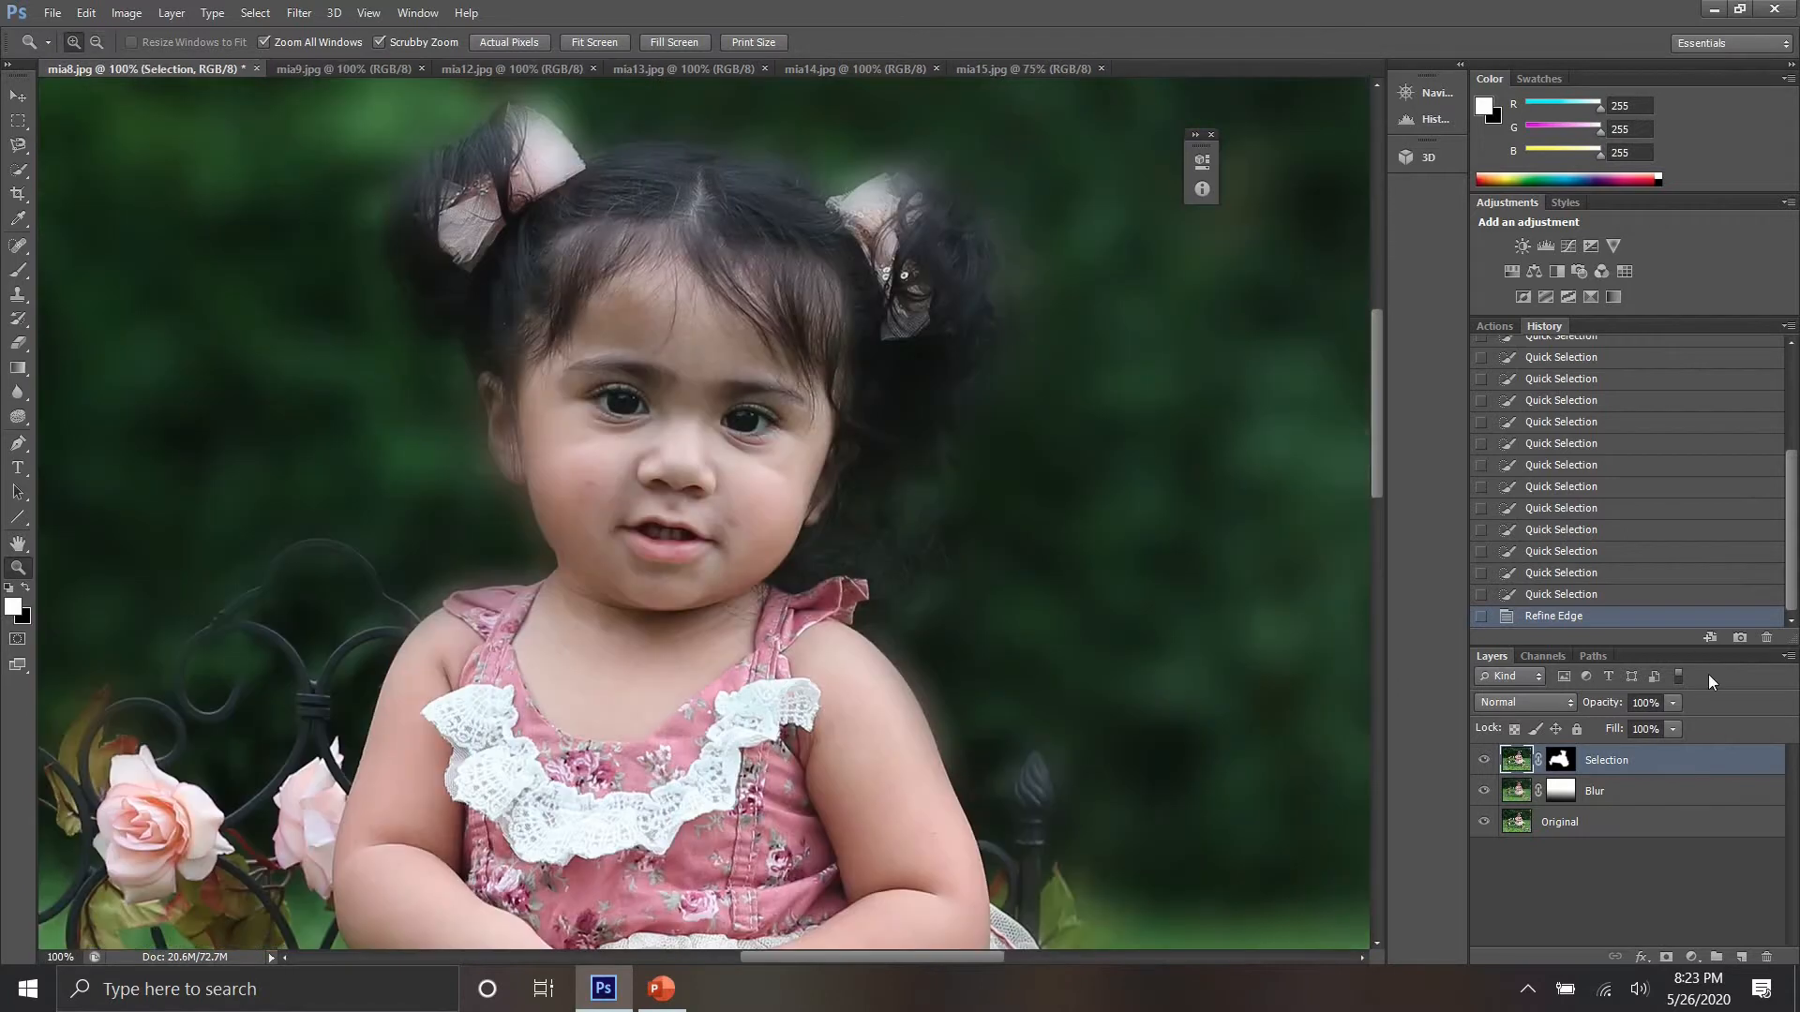
Step: Paint with a white brush on the Selection layer's mask to restore sharpness to the child's pigtails, hair and face edges
left_click(1561, 764)
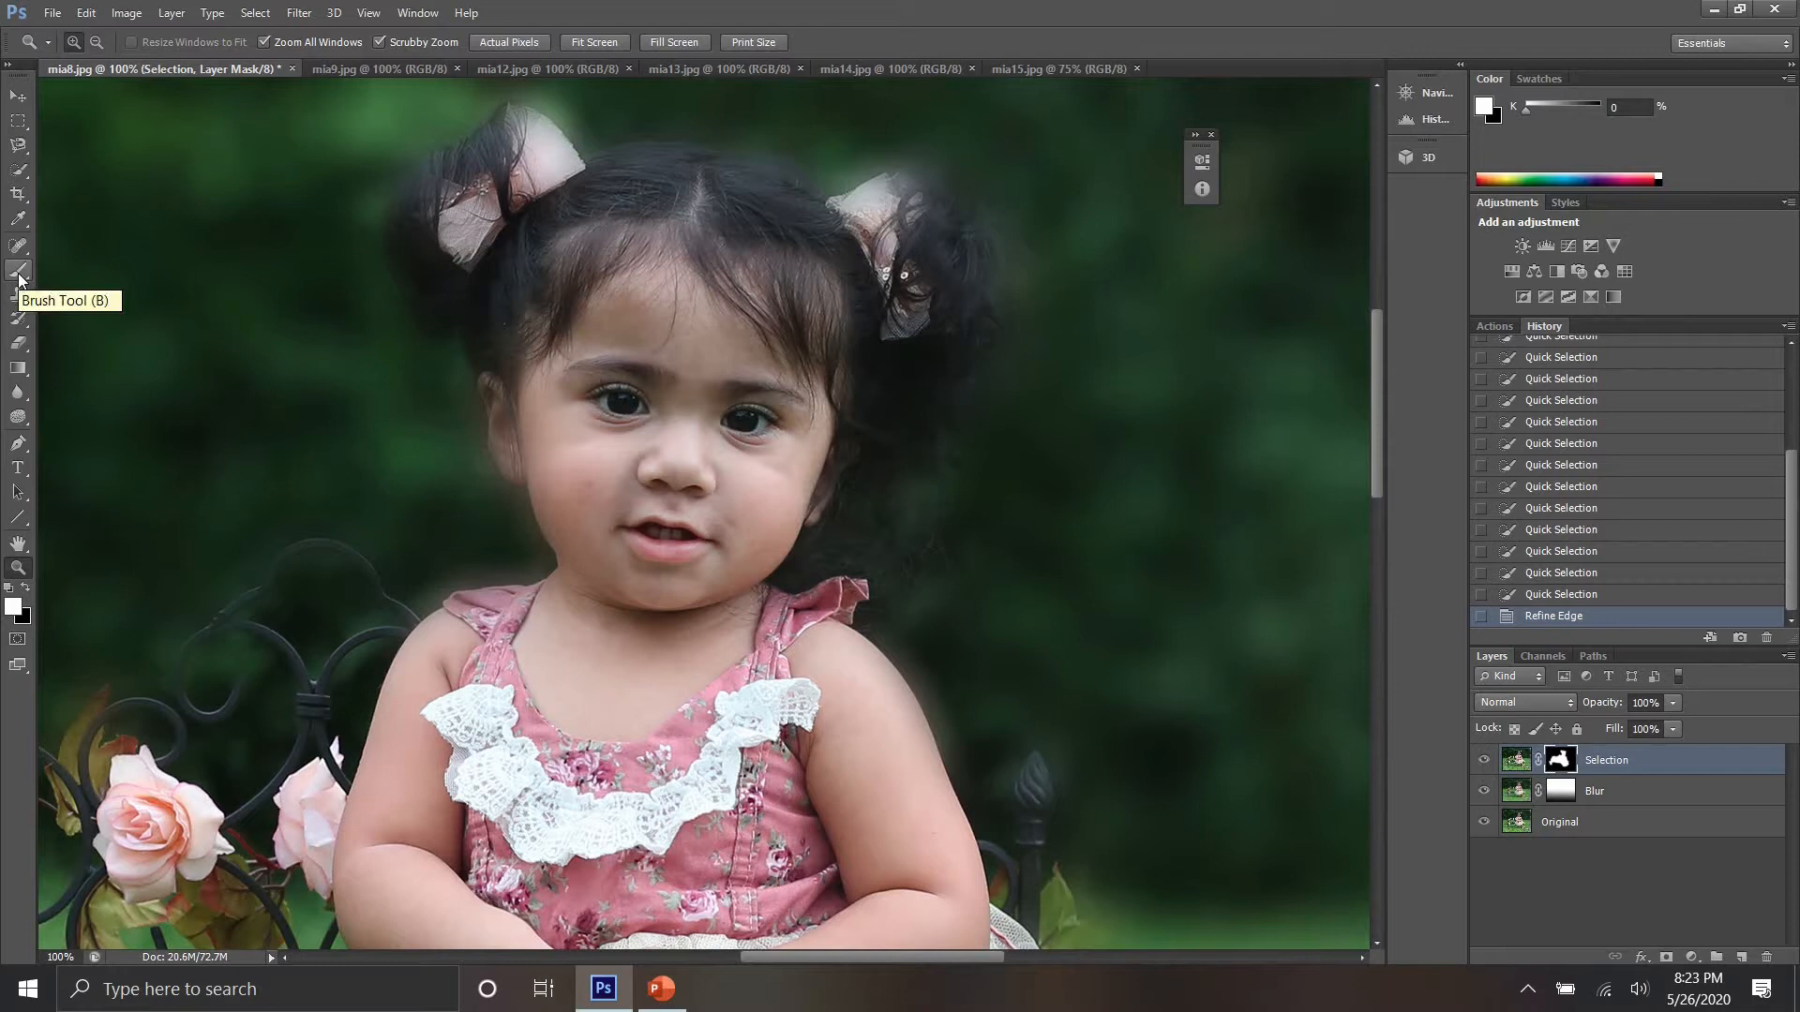
left_click(19, 274)
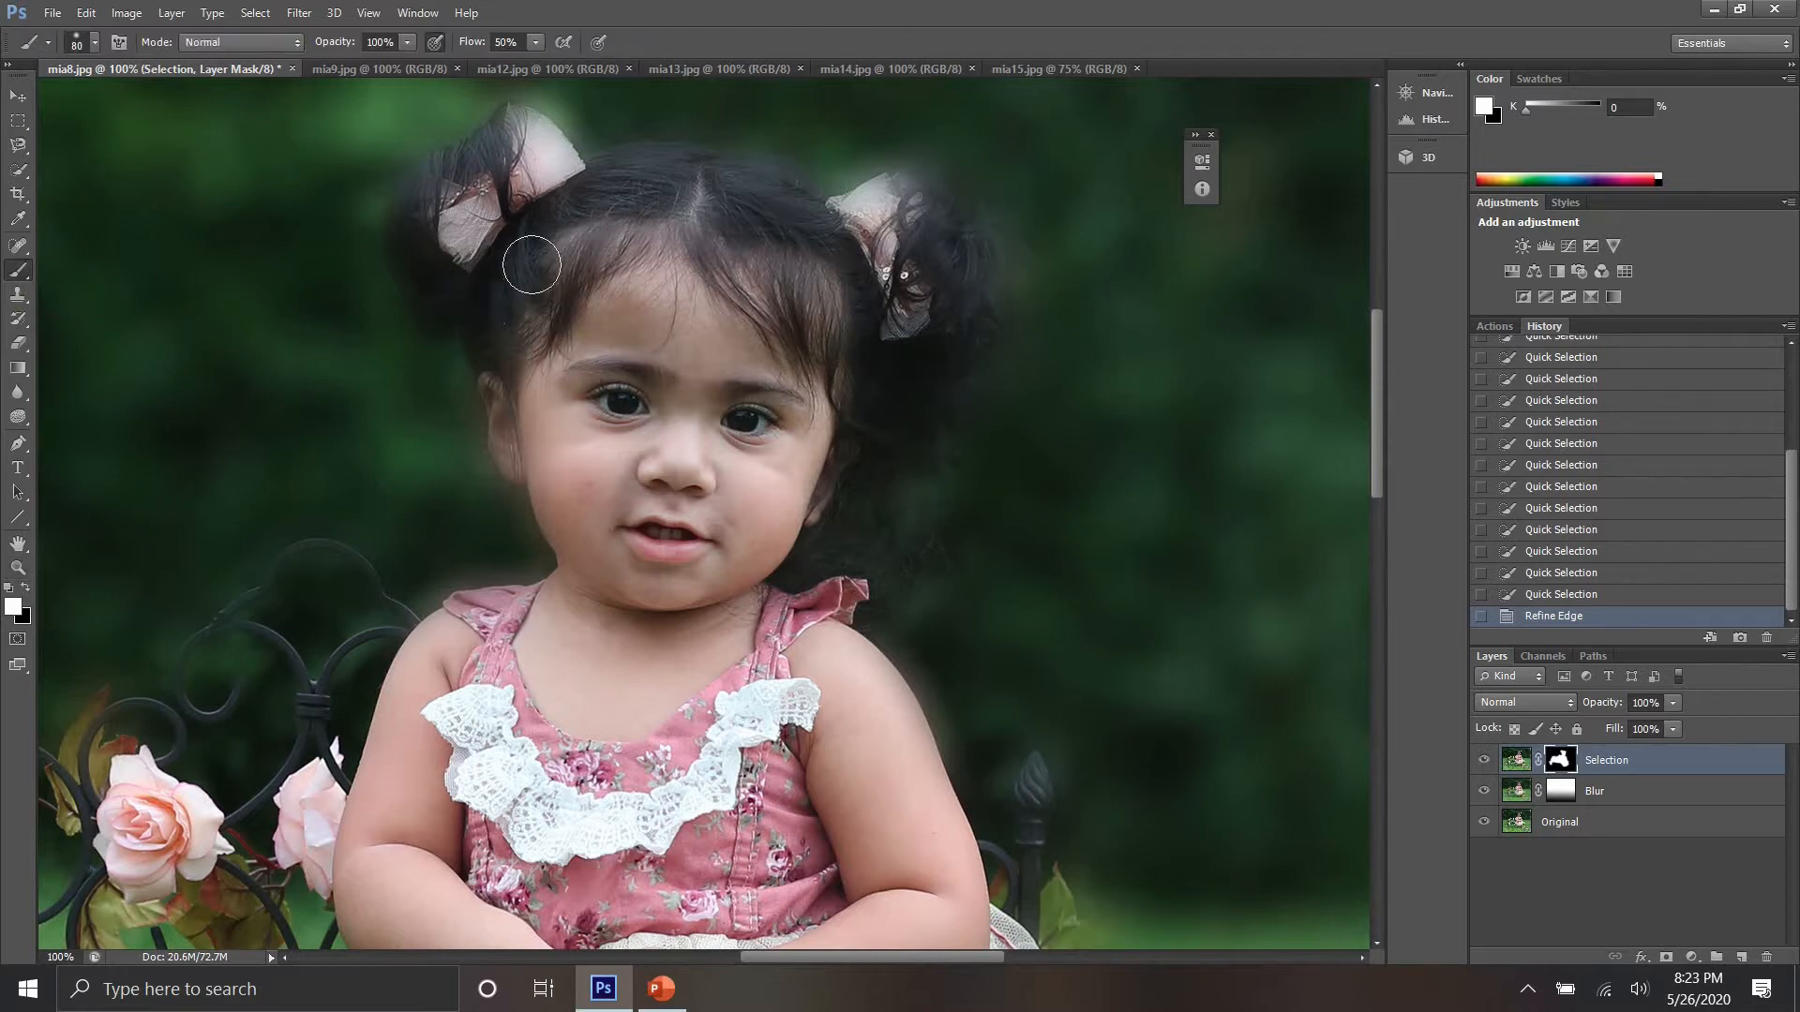
mouse_move(526, 257)
left_mouse_down()
mouse_move(418, 203)
mouse_move(443, 173)
mouse_move(406, 221)
mouse_move(416, 281)
mouse_move(456, 301)
mouse_move(467, 284)
mouse_move(474, 149)
mouse_move(453, 175)
mouse_move(509, 121)
mouse_move(563, 160)
mouse_move(529, 316)
mouse_move(500, 299)
mouse_move(471, 343)
mouse_move(522, 460)
mouse_move(507, 433)
mouse_move(487, 447)
mouse_move(503, 403)
mouse_move(584, 567)
mouse_move(604, 249)
mouse_move(588, 187)
mouse_move(637, 158)
mouse_move(695, 160)
mouse_move(787, 200)
mouse_move(768, 173)
mouse_move(807, 207)
mouse_move(921, 190)
mouse_move(965, 208)
mouse_move(912, 187)
mouse_move(834, 216)
mouse_move(861, 182)
mouse_move(987, 224)
mouse_move(993, 256)
mouse_move(948, 309)
mouse_move(982, 323)
mouse_move(960, 405)
mouse_move(897, 382)
mouse_move(839, 563)
mouse_move(806, 578)
left_mouse_up()
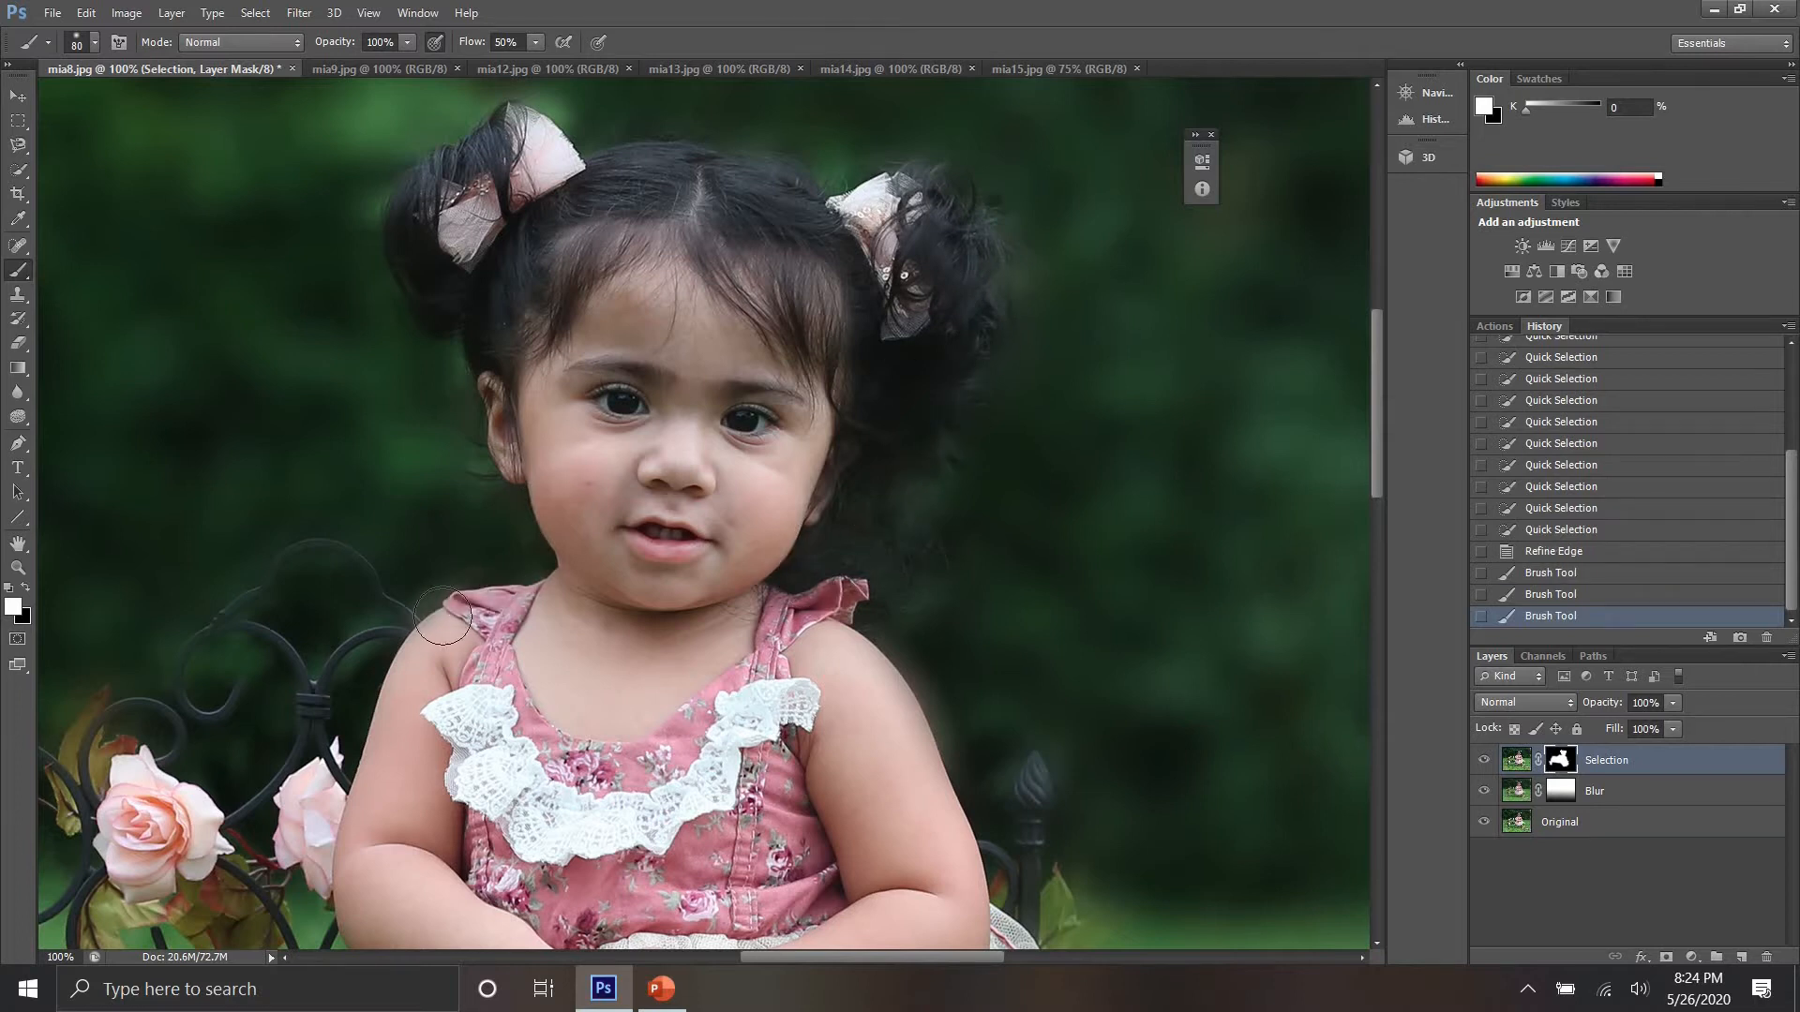
Step: Paint white with a 25 px brush on the Selection mask to restore the ironwork beside the child's shoulder and the edges of her ear and pigtail
mouse_move(448, 615)
left_mouse_down()
mouse_move(443, 661)
mouse_move(404, 617)
left_mouse_up()
left_click(95, 43)
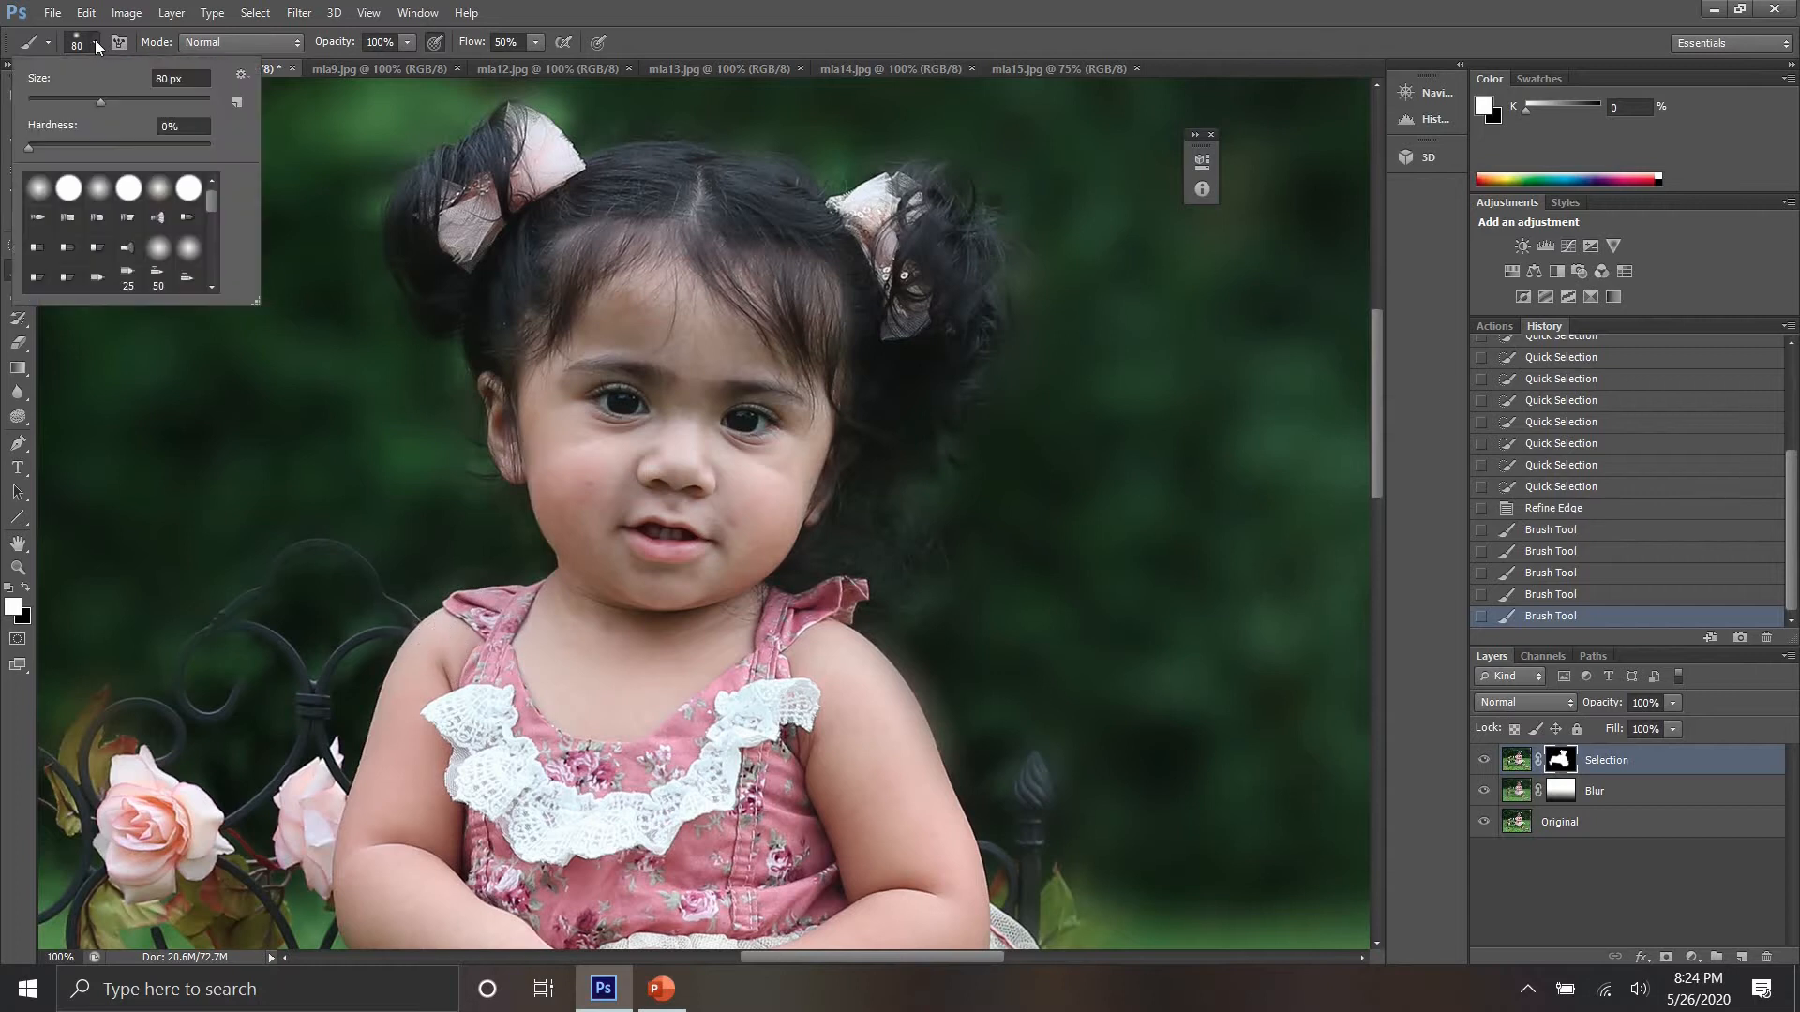
left_click_drag(57, 98, 54, 100)
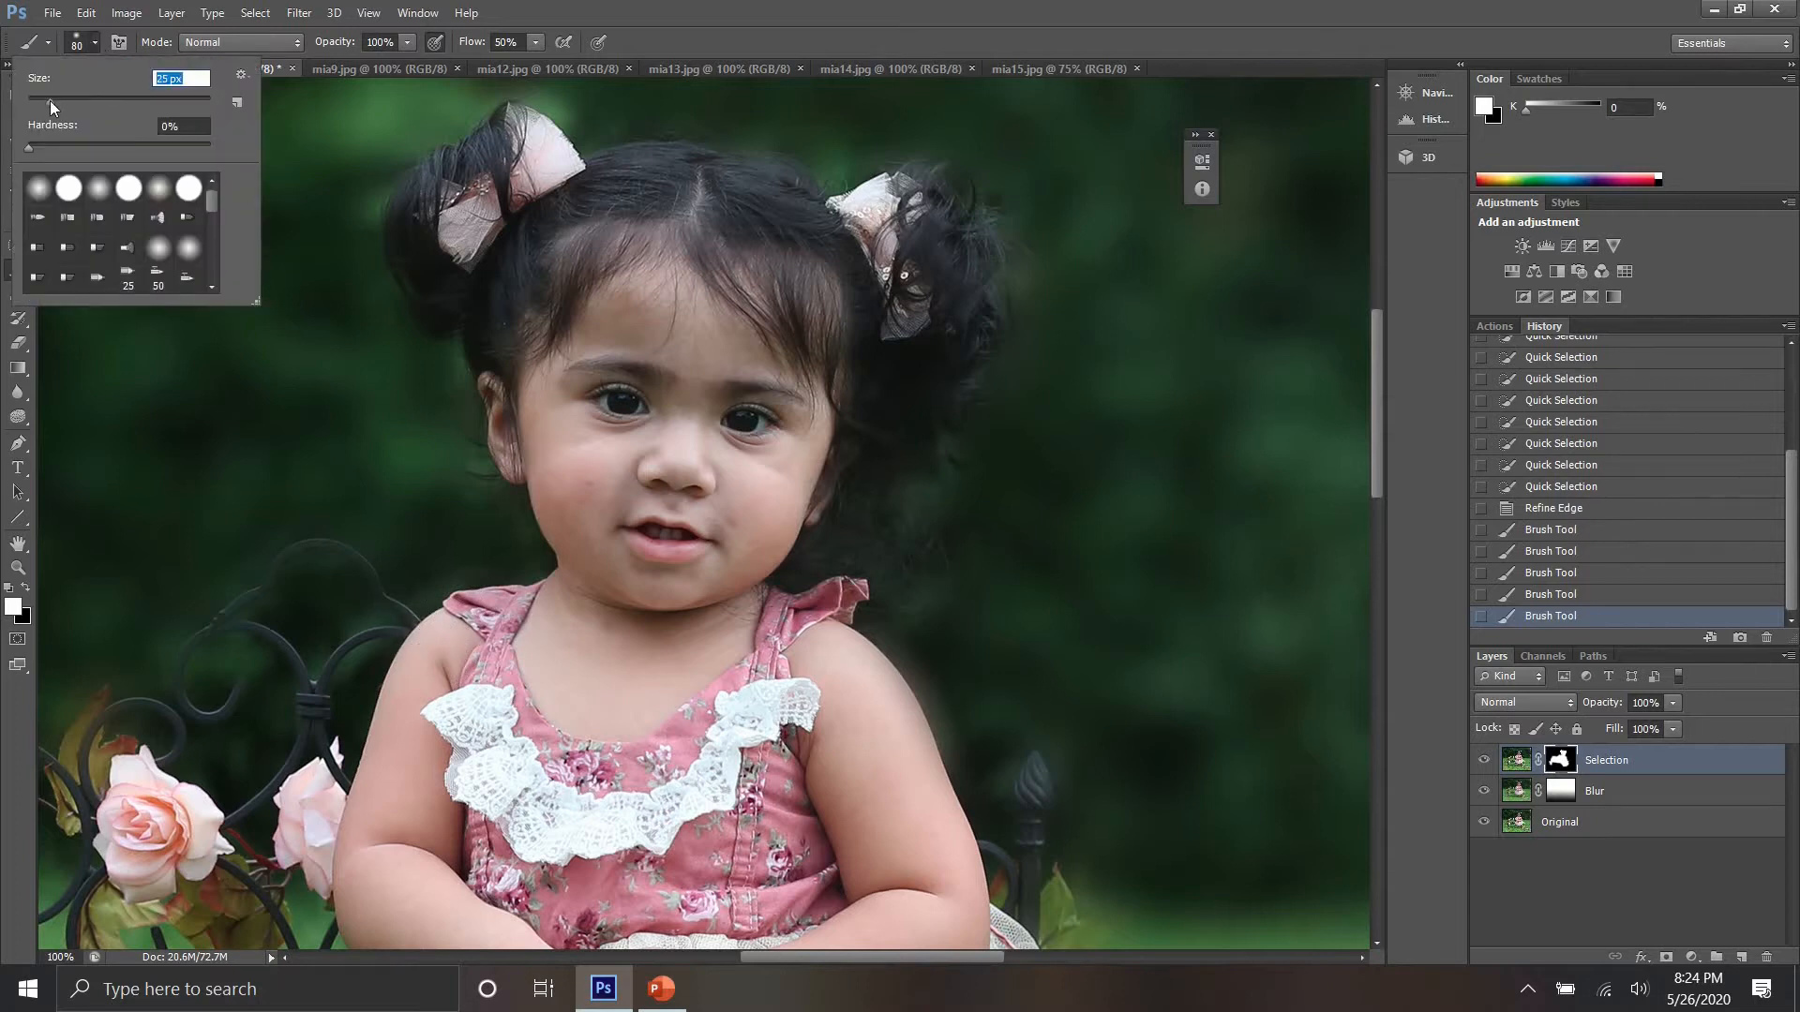
left_click(191, 649)
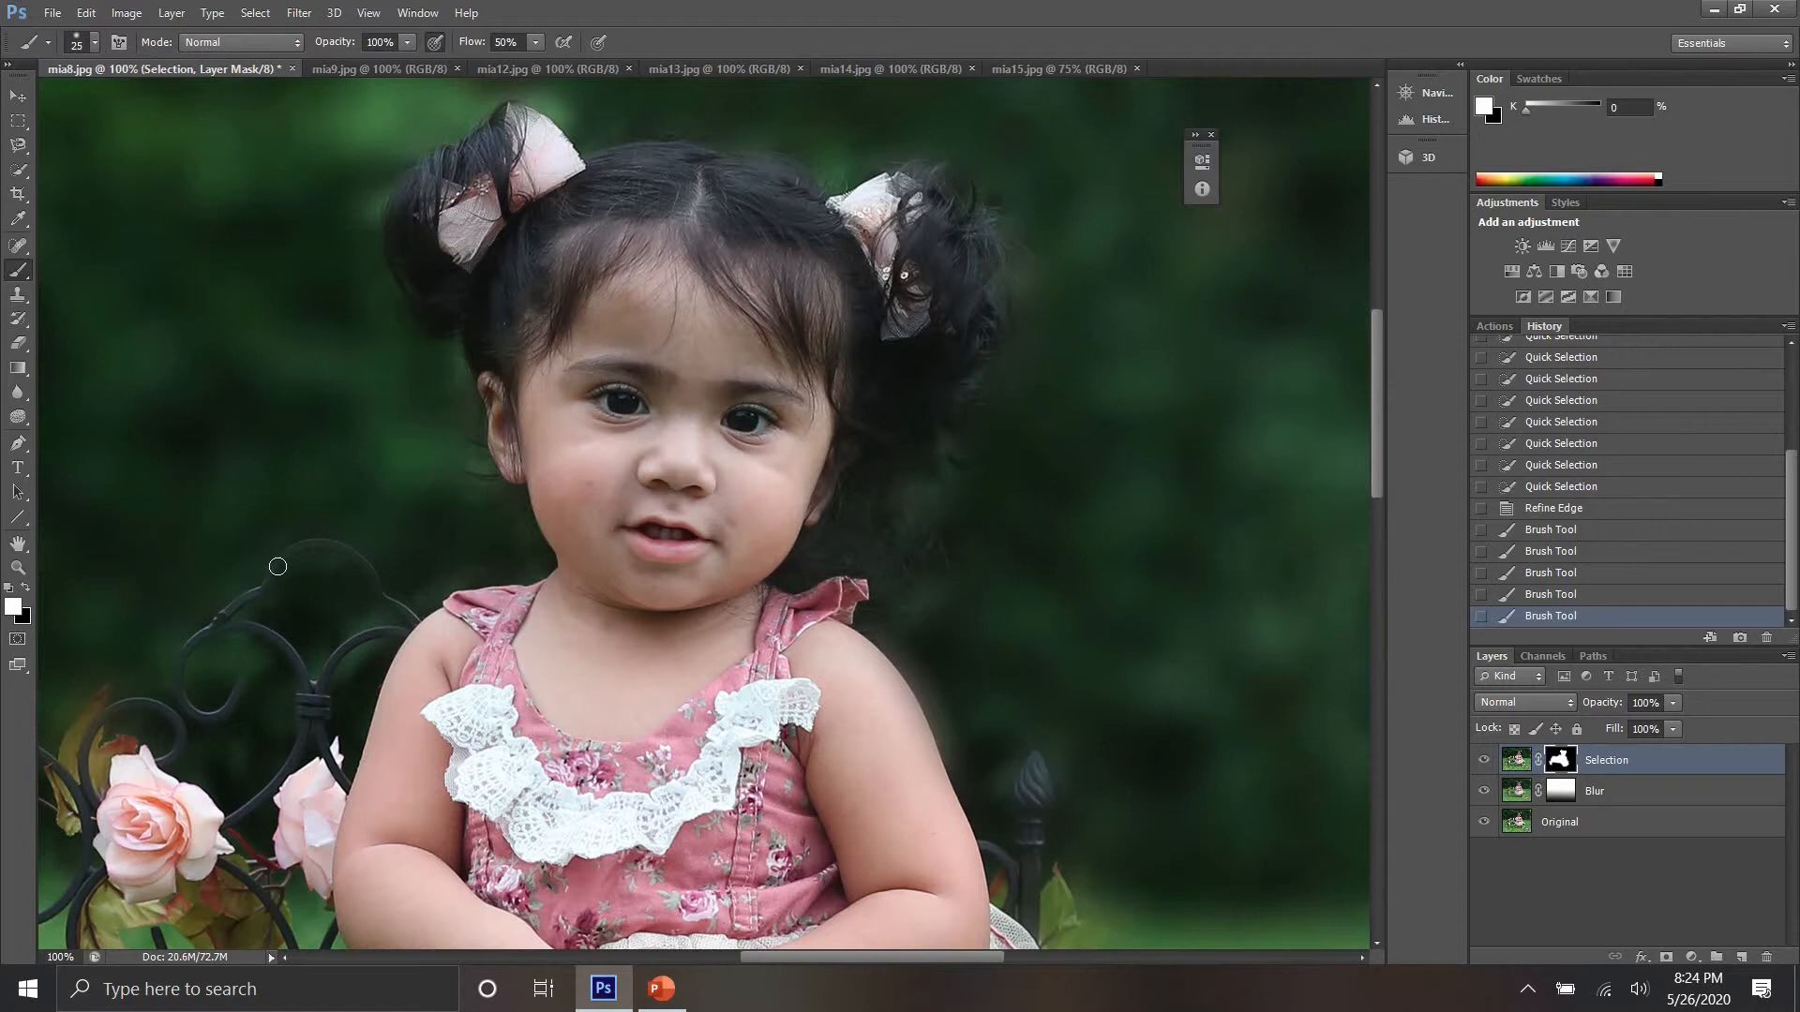
mouse_move(302, 547)
left_mouse_down()
mouse_move(368, 565)
mouse_move(419, 630)
left_mouse_up()
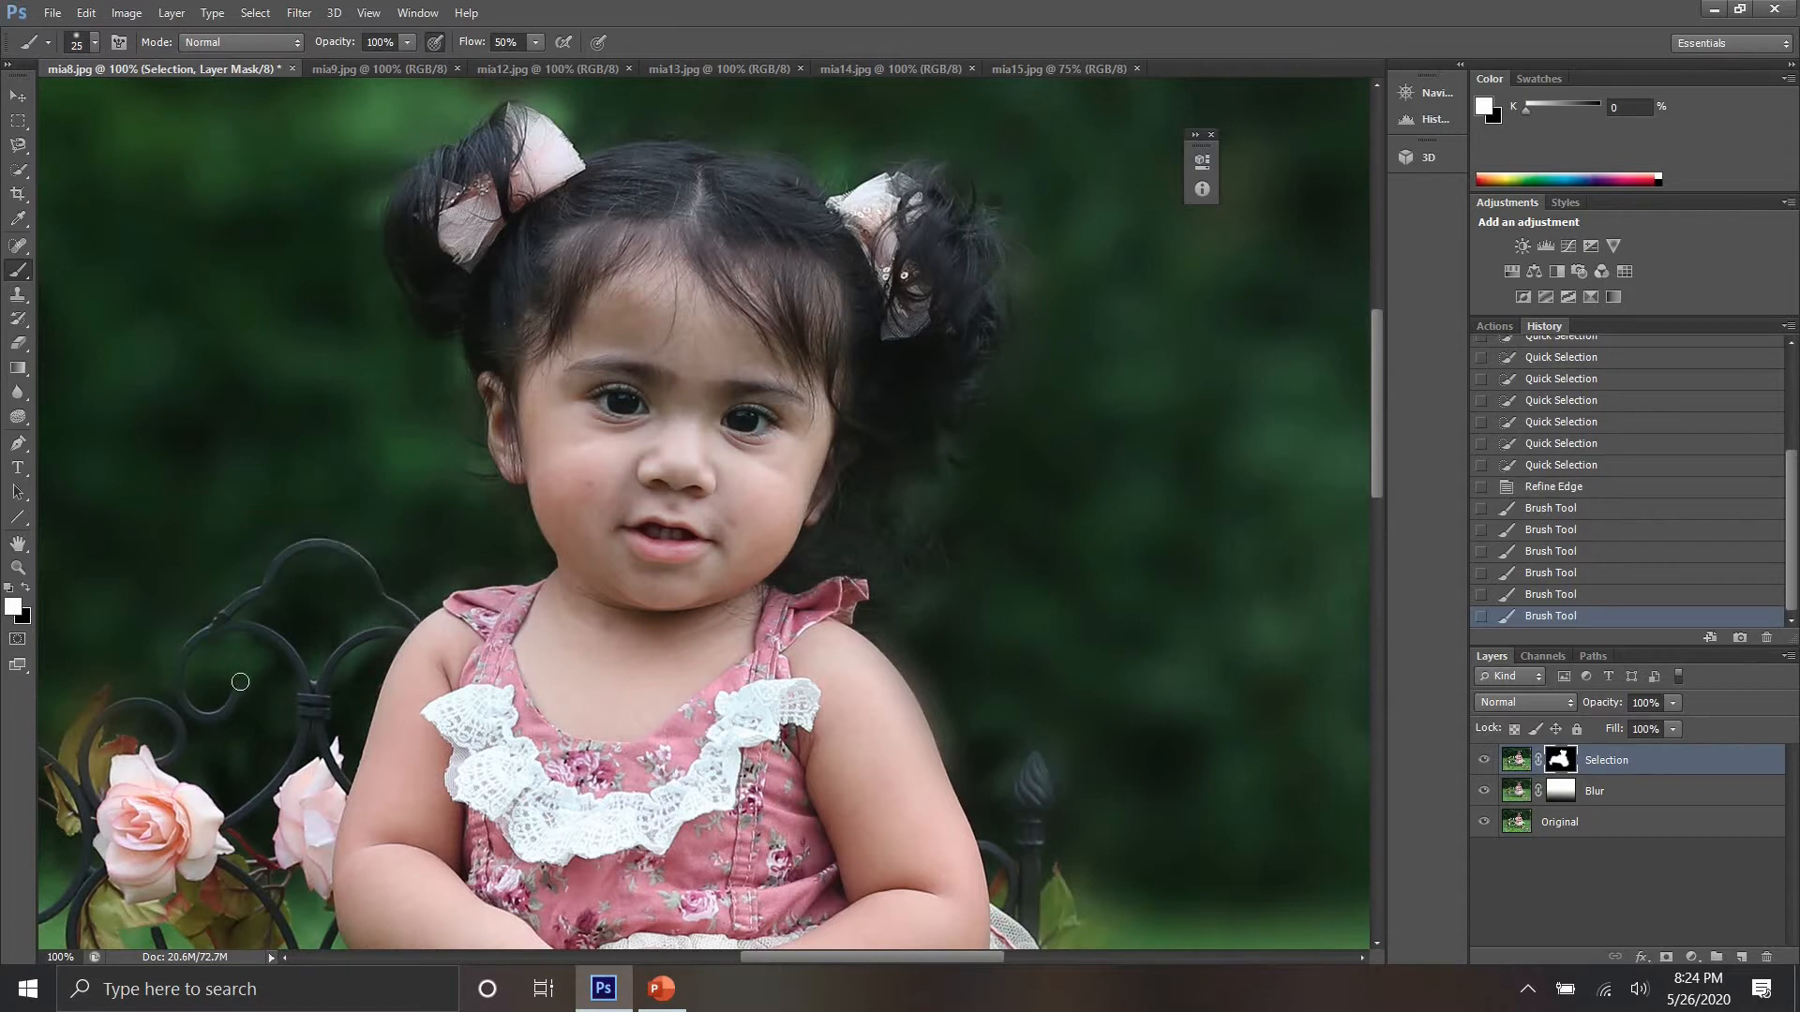
mouse_move(238, 688)
left_mouse_down()
mouse_move(190, 700)
mouse_move(204, 643)
mouse_move(283, 643)
mouse_move(316, 699)
left_mouse_up()
left_click(420, 636)
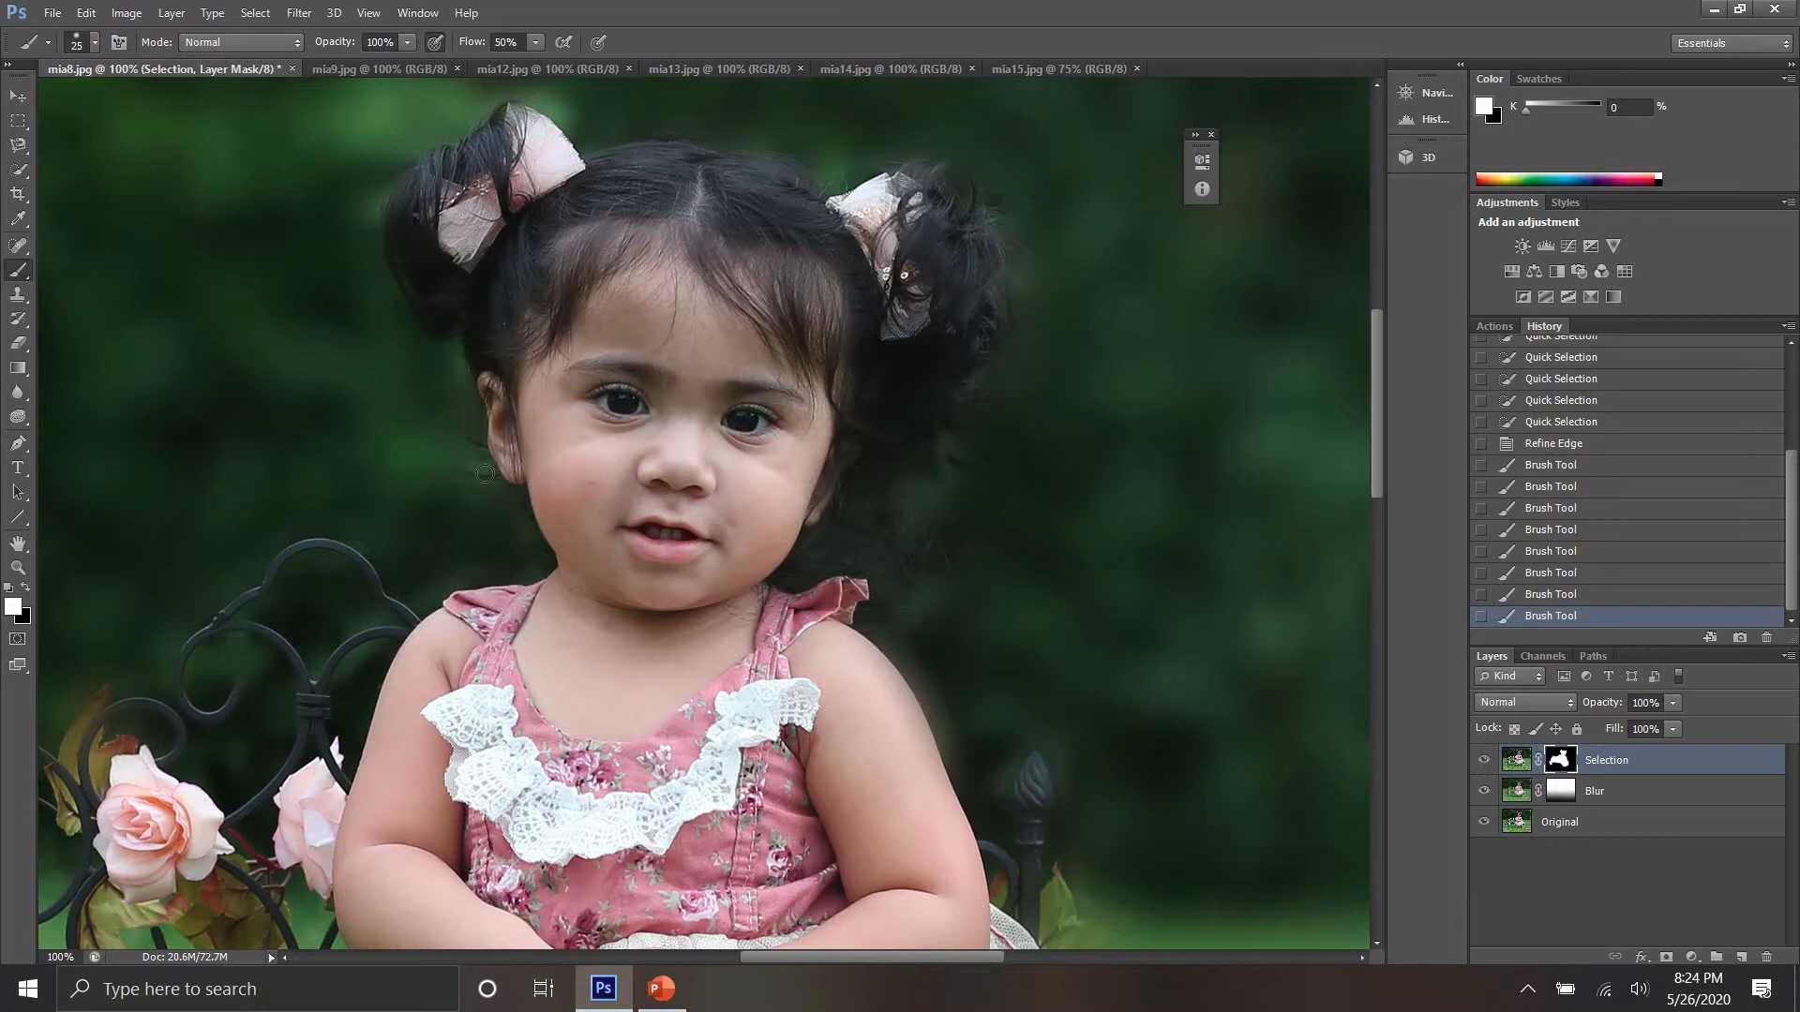
mouse_move(501, 487)
left_mouse_down()
mouse_move(537, 509)
mouse_move(500, 455)
mouse_move(488, 380)
mouse_move(511, 459)
mouse_move(569, 499)
left_mouse_up()
mouse_move(386, 212)
left_mouse_down()
mouse_move(489, 113)
mouse_move(535, 113)
mouse_move(589, 164)
left_mouse_up()
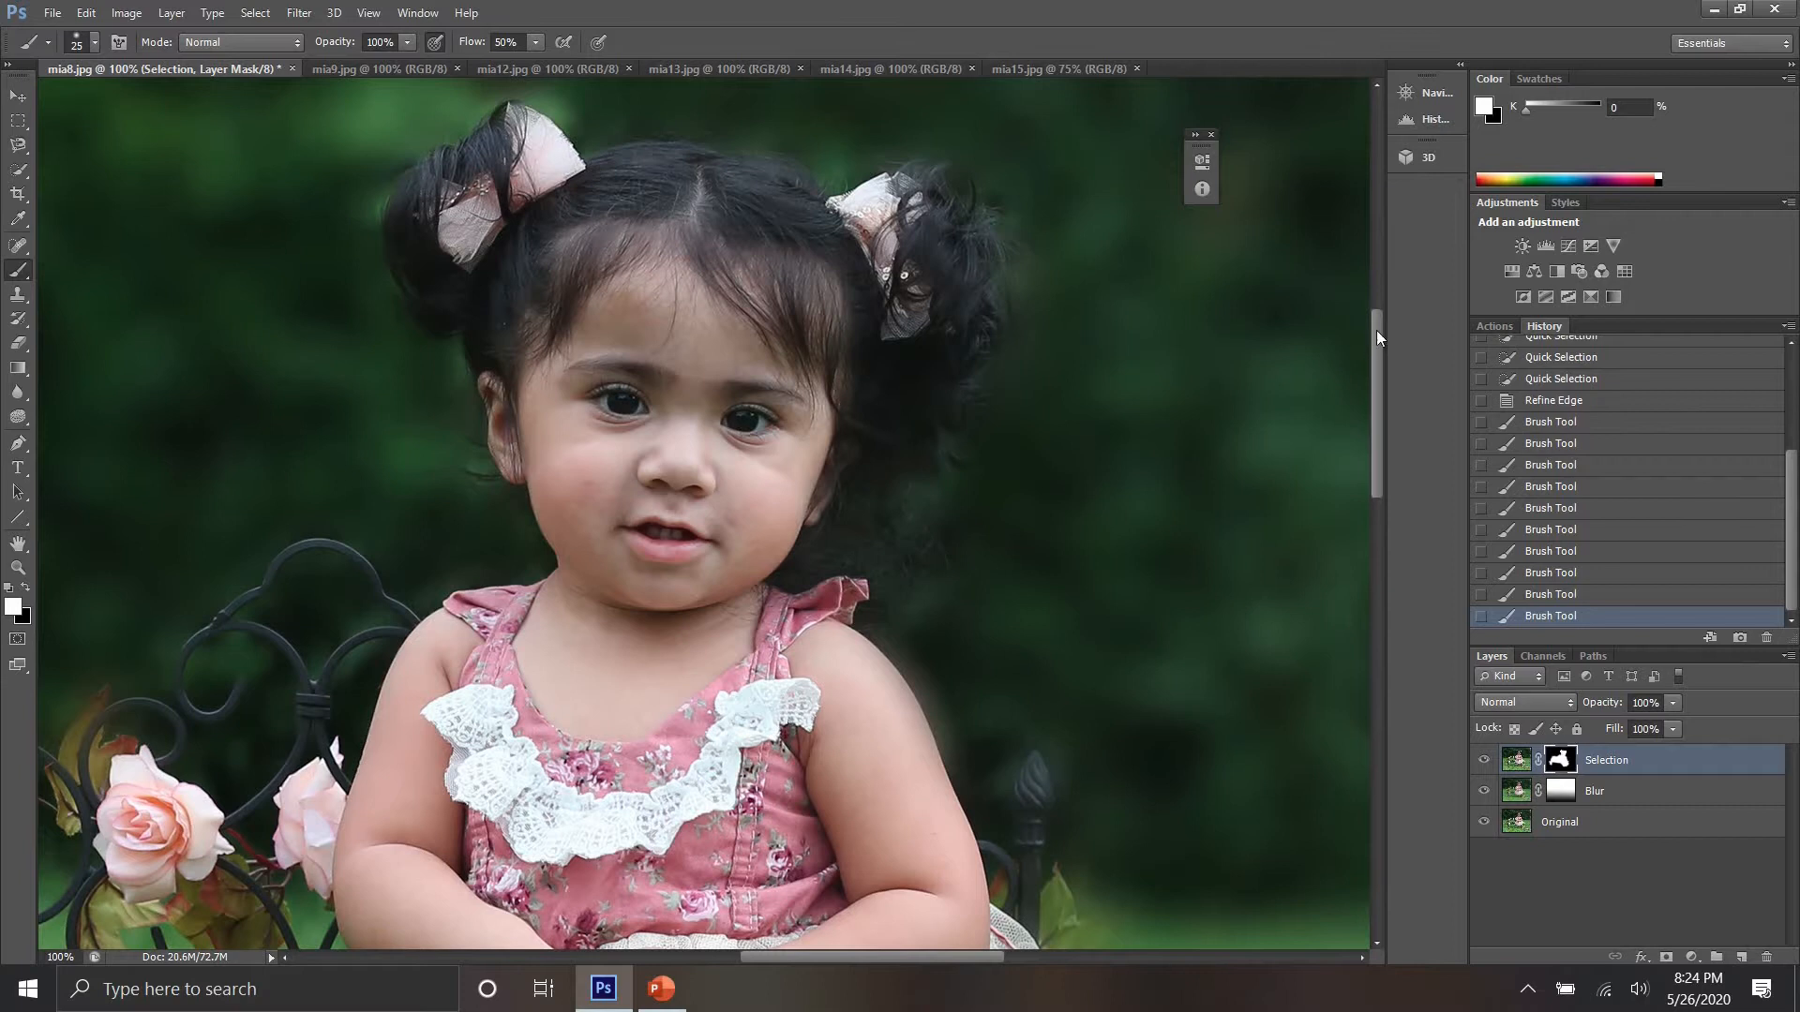
Step: Paint black with a 52 px brush on the Selection mask to blur the grass showing through the bench-back scrollwork
left_click_drag(1376, 330, 1378, 478)
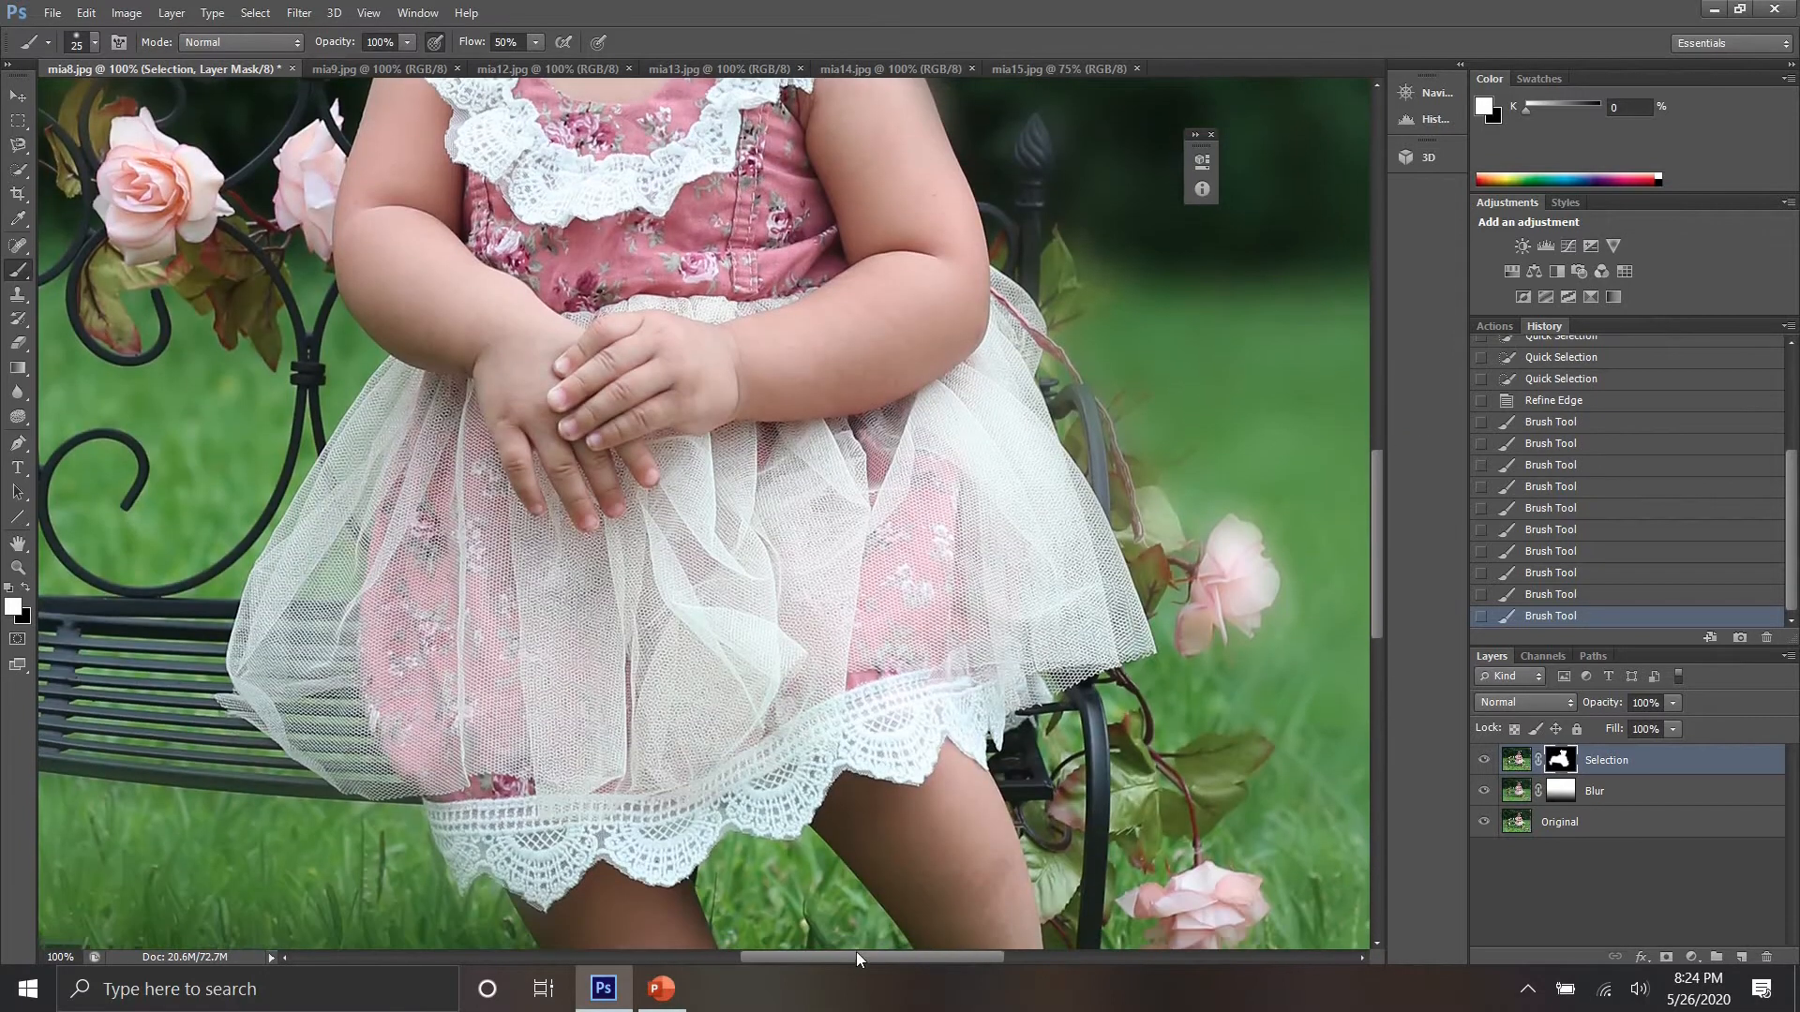
left_click_drag(847, 959, 744, 959)
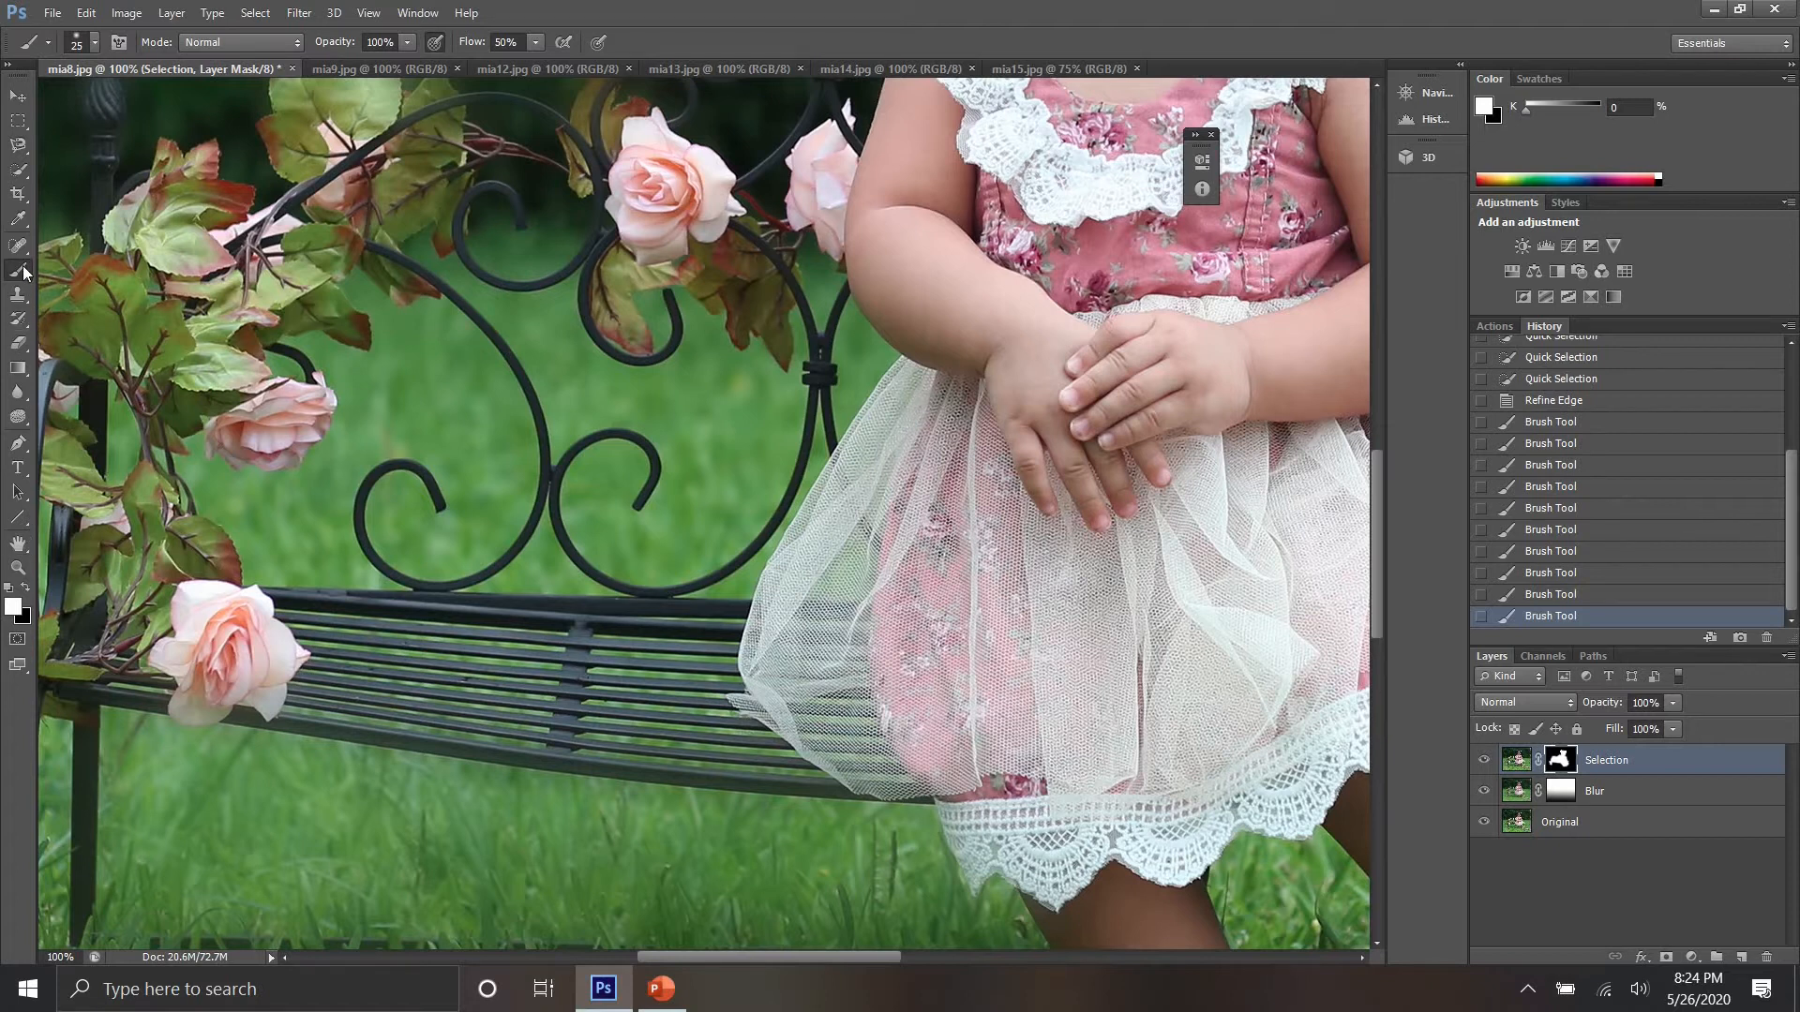
left_click(98, 42)
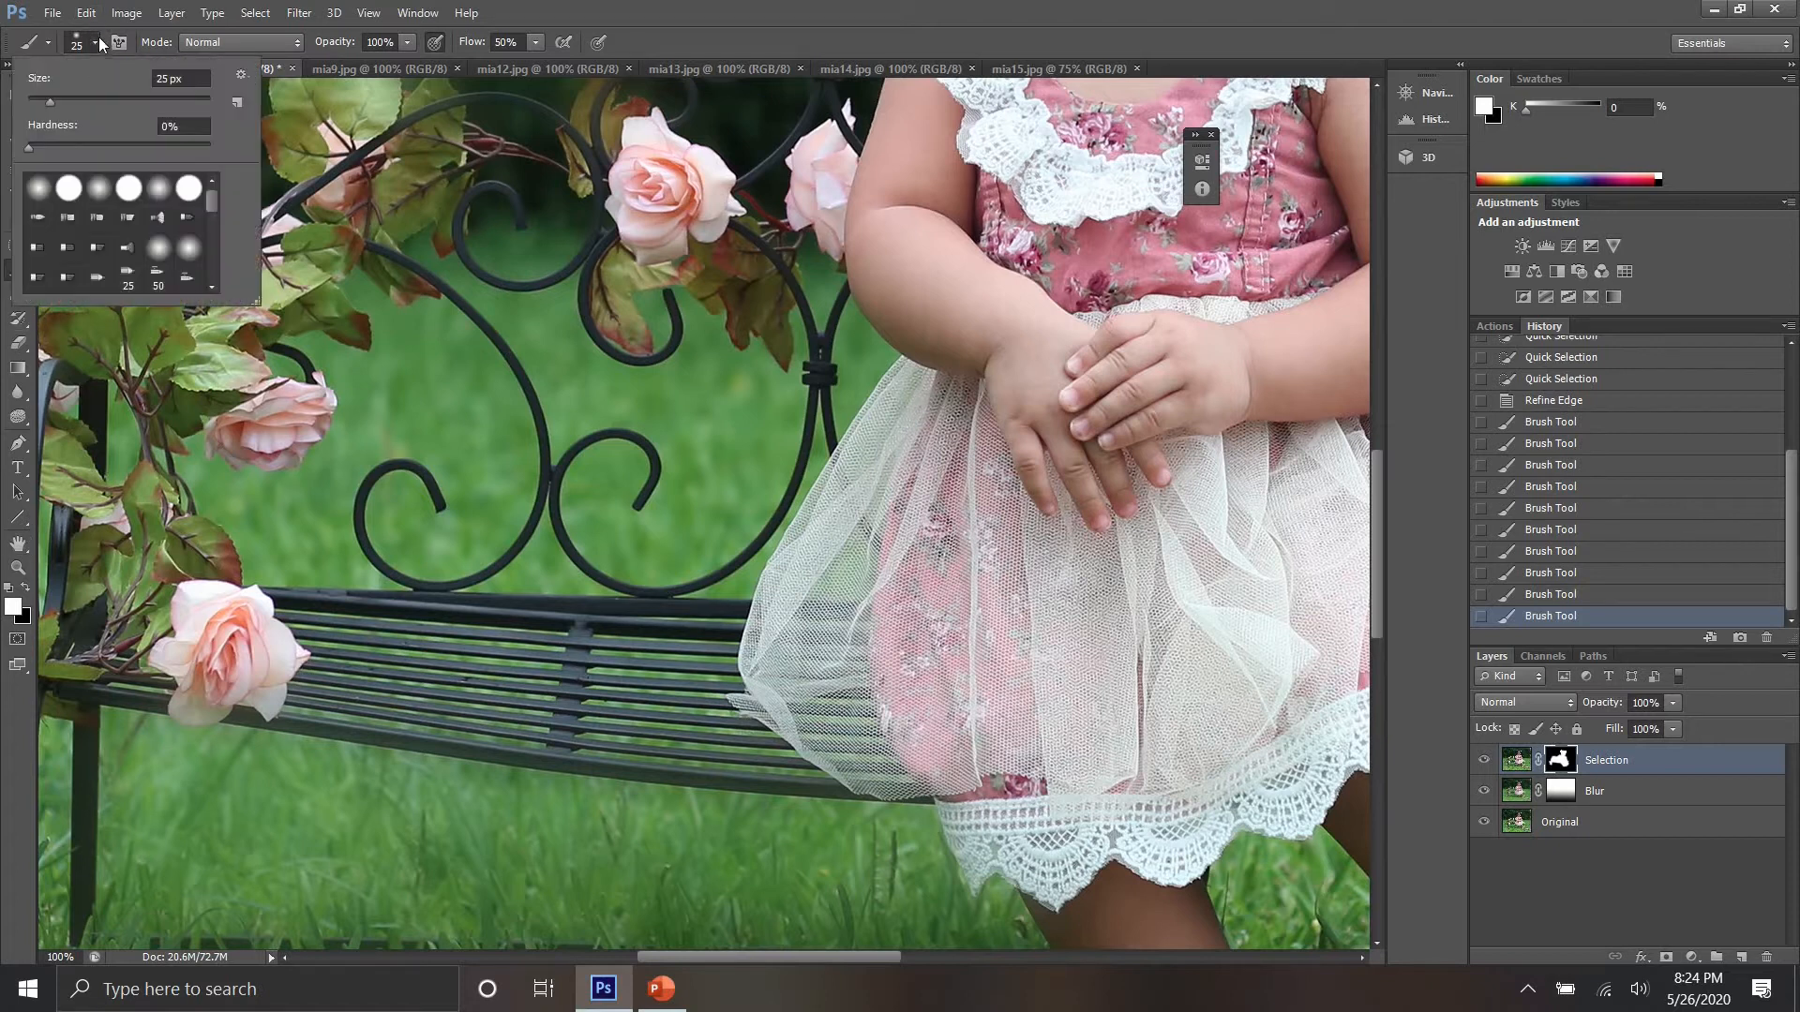
left_click(75, 98)
left_click(29, 594)
left_click(29, 594)
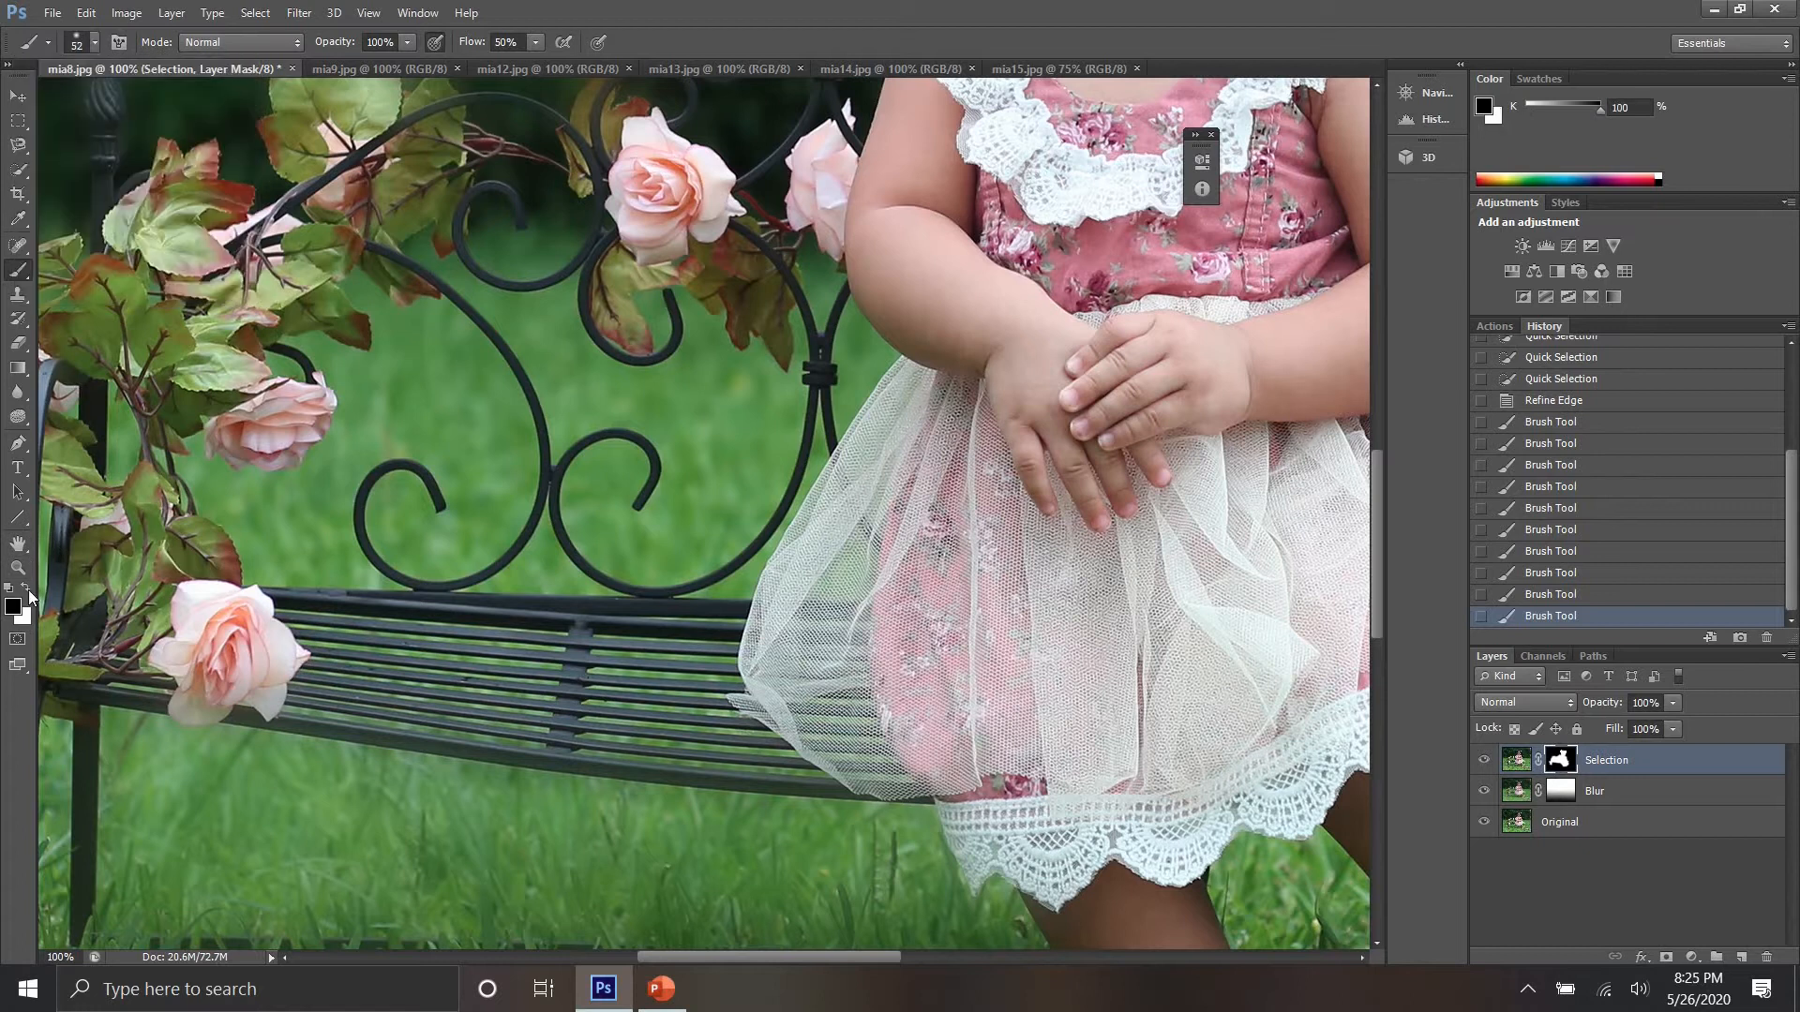
mouse_move(344, 511)
left_mouse_down()
mouse_move(422, 403)
mouse_move(417, 363)
left_mouse_up()
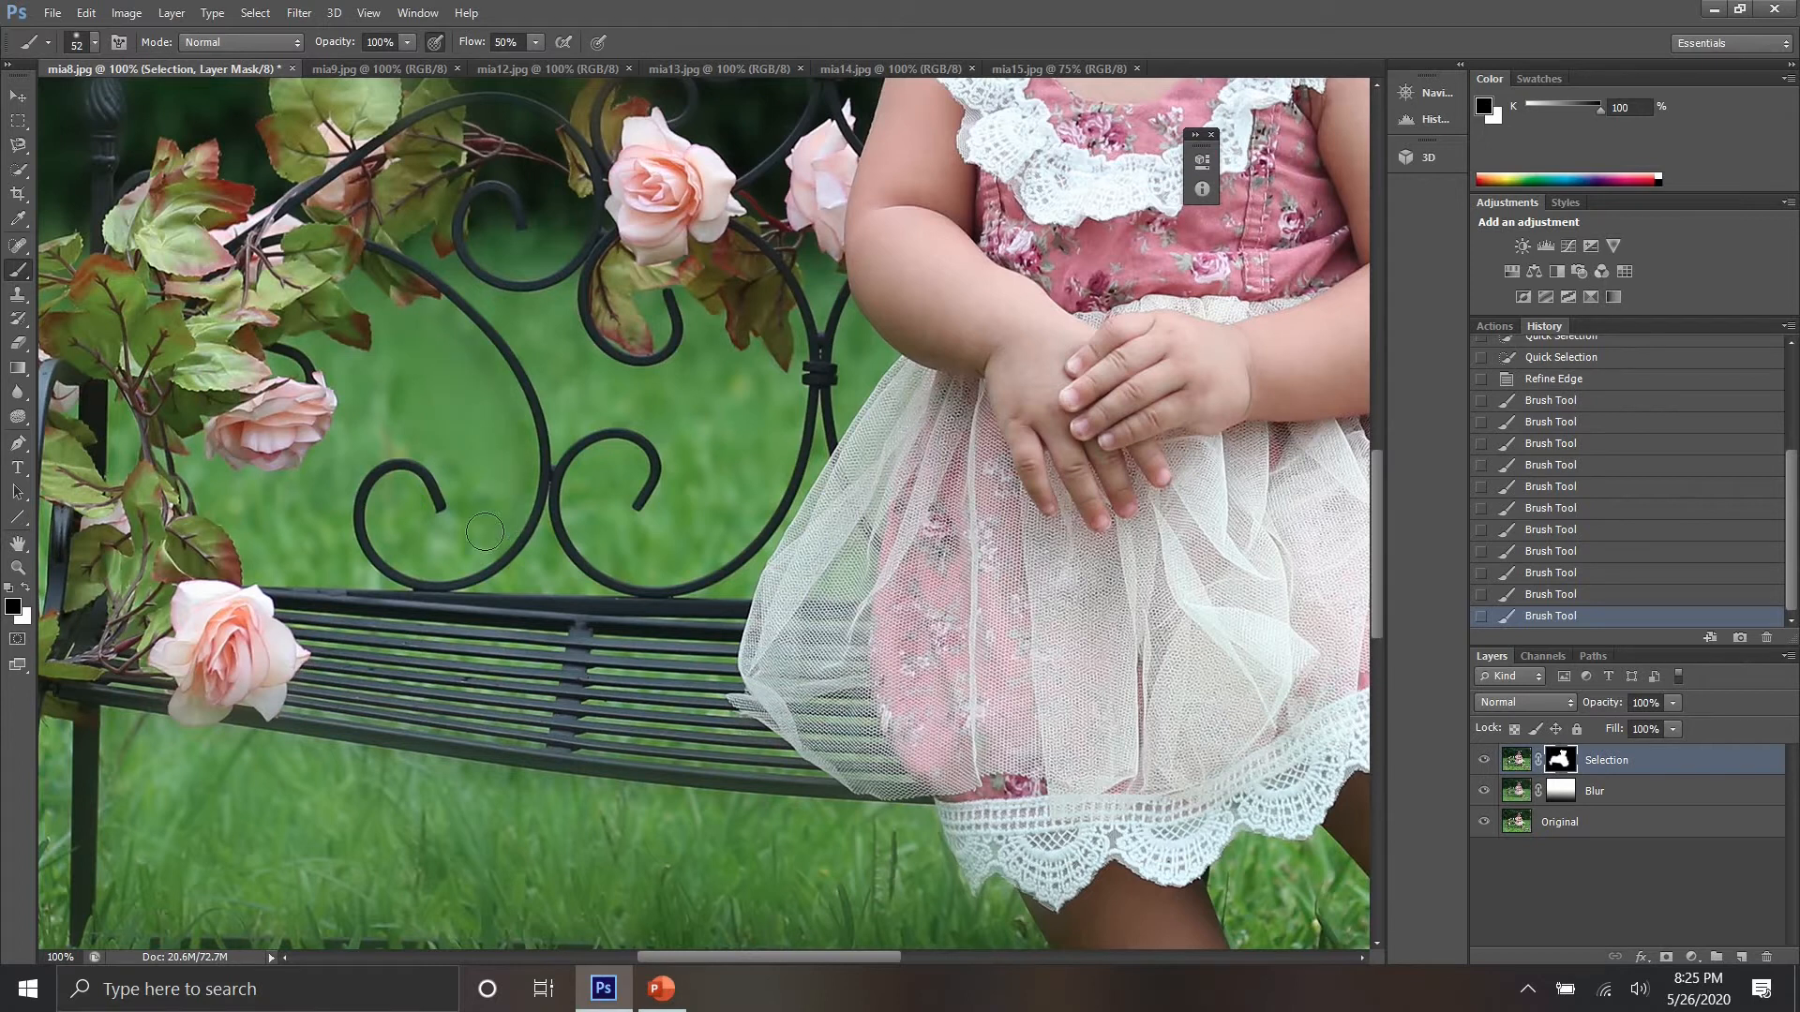
mouse_move(485, 531)
left_mouse_down()
mouse_move(406, 539)
mouse_move(391, 414)
left_mouse_up()
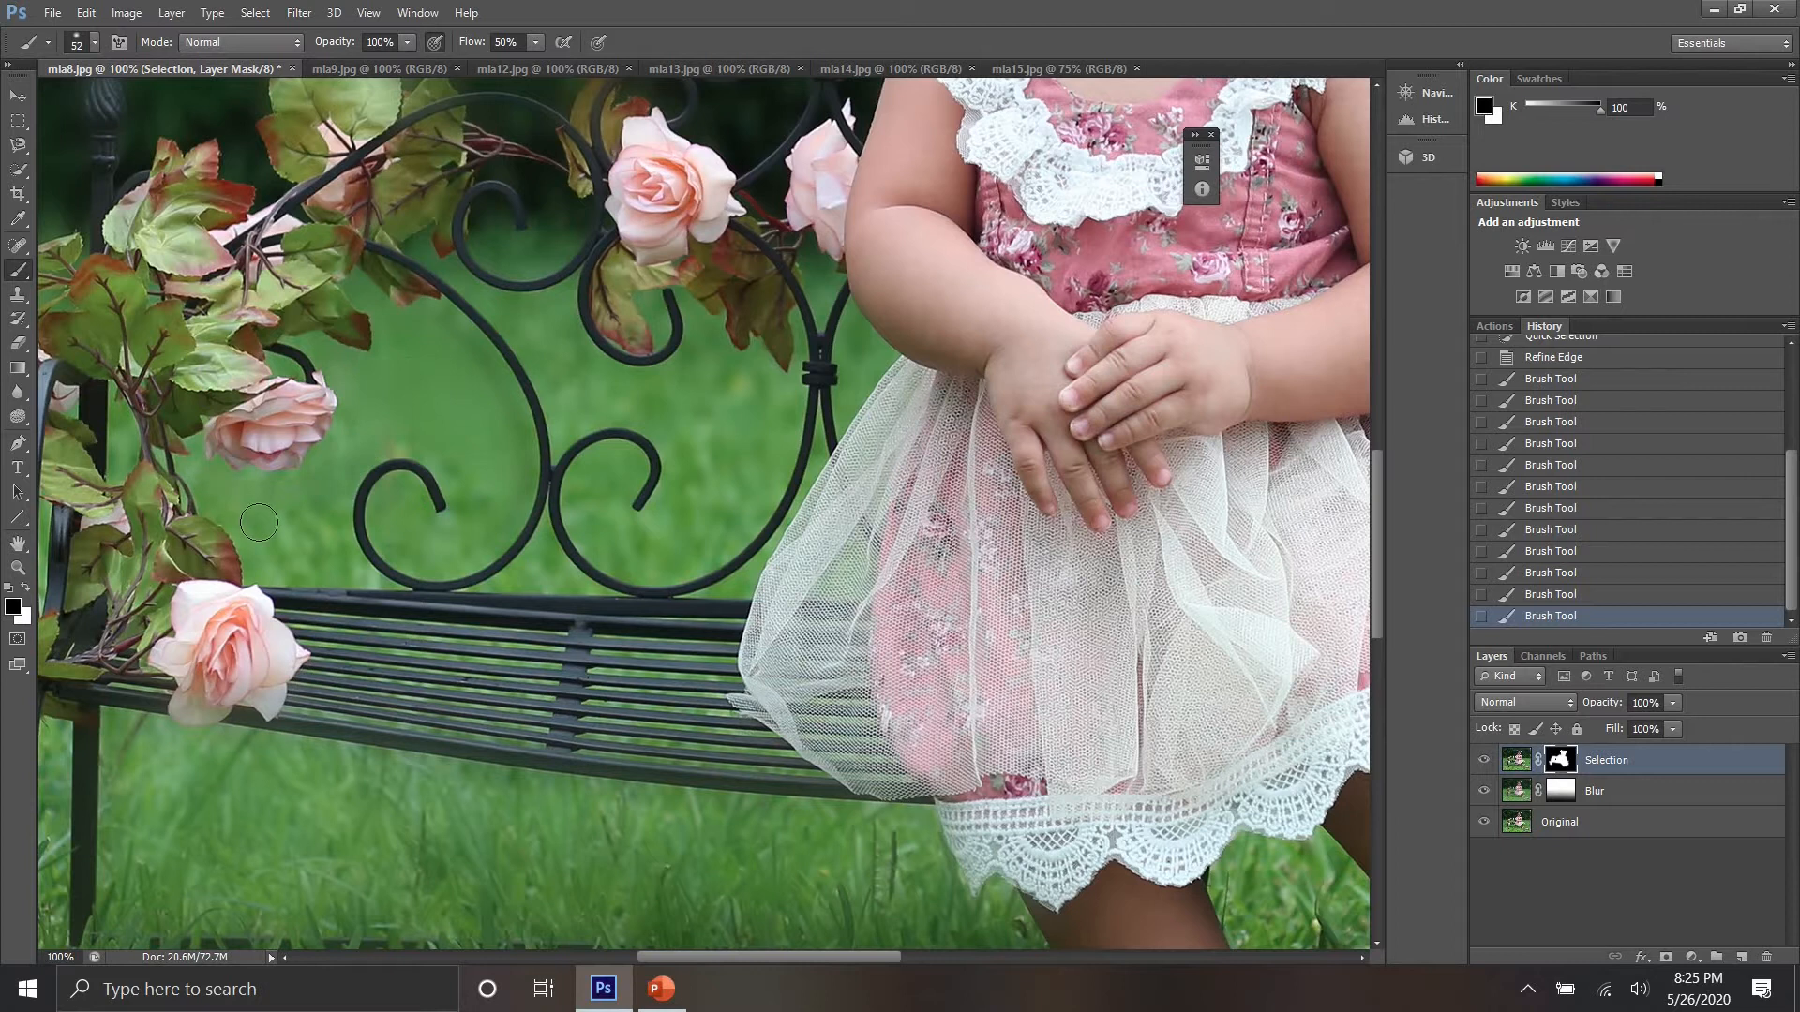
left_click(340, 567)
left_click(94, 42)
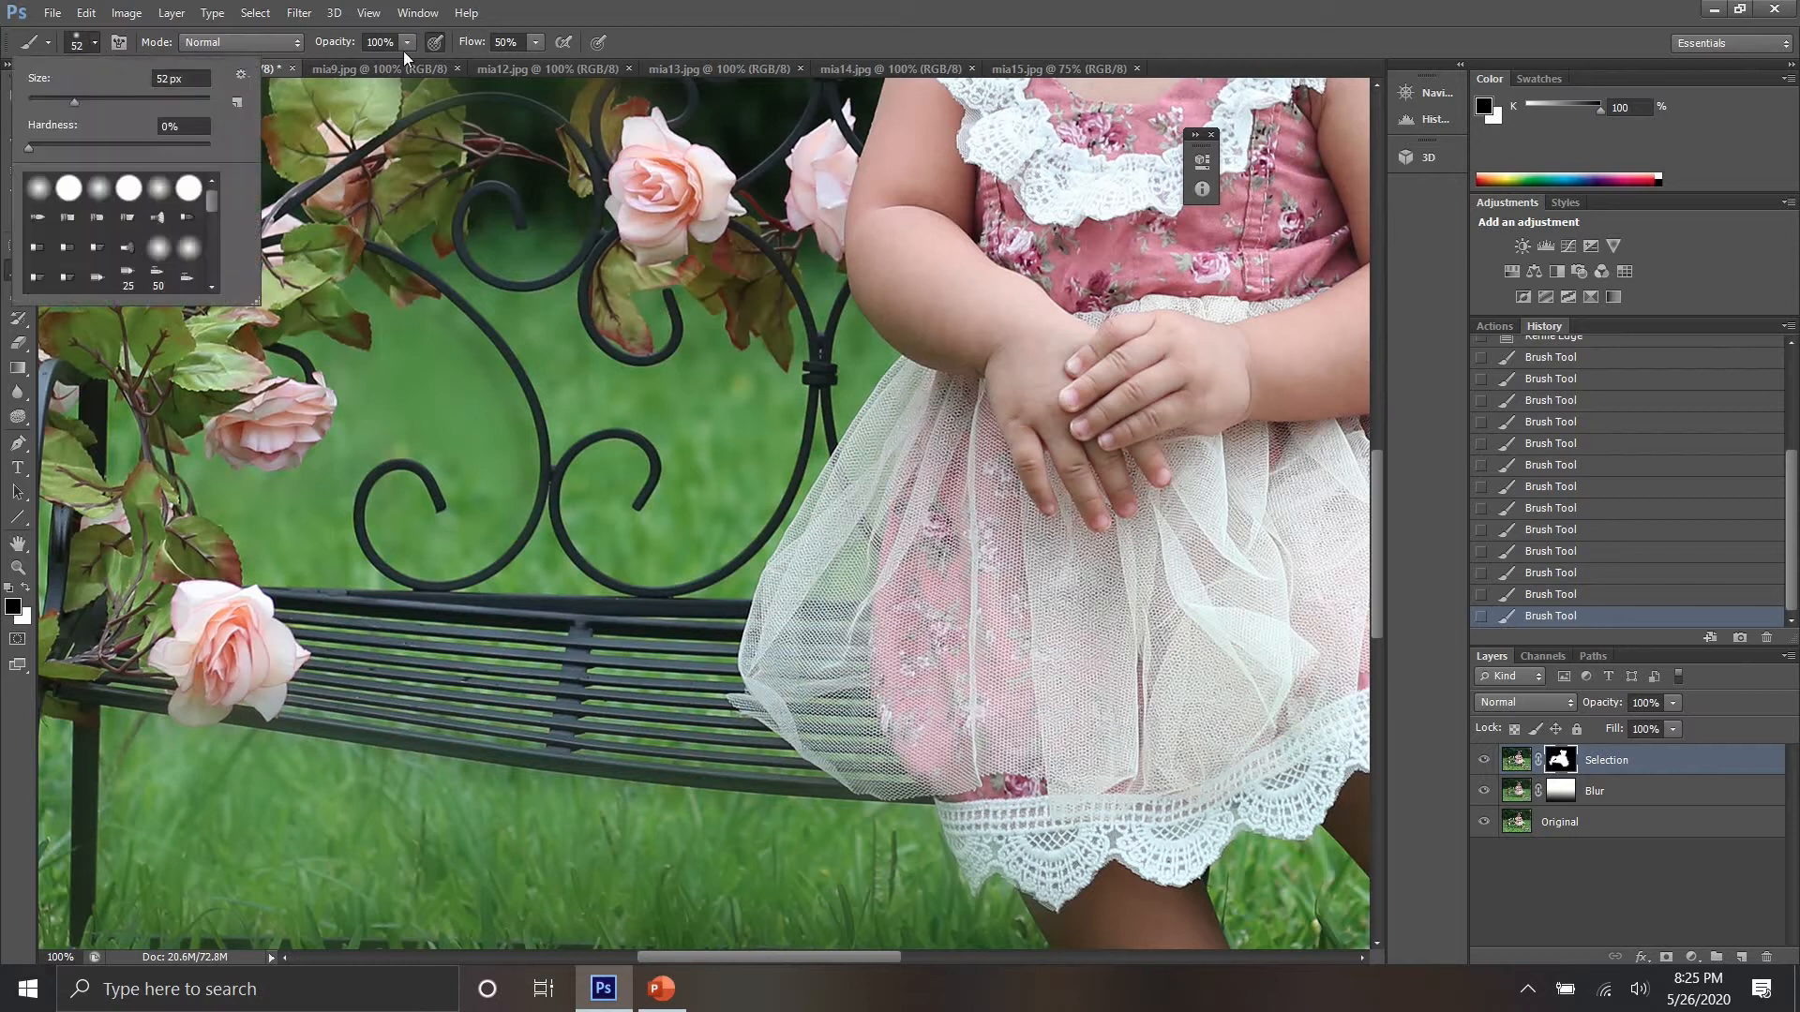
mouse_move(673, 7)
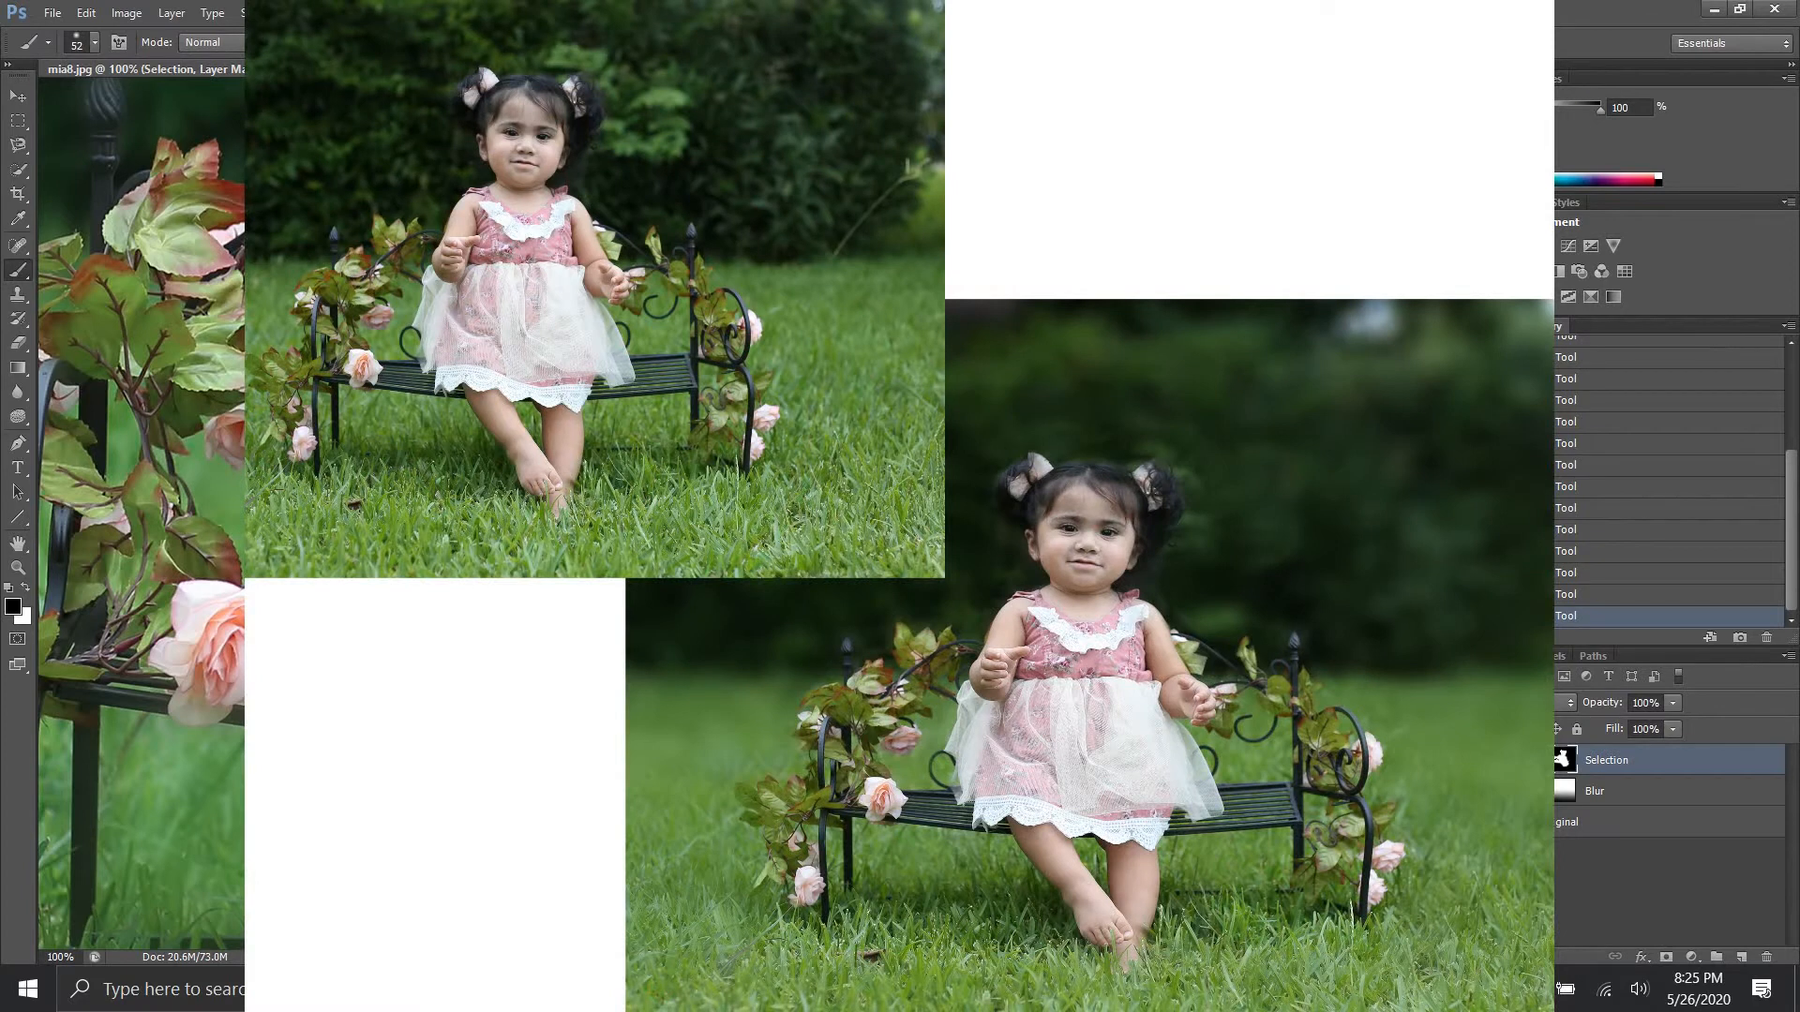
Step: Paint white with the 52 px brush on the Selection mask to sharpen the upper vine leaves and the bench's post finial
scroll(171, 322, "up", 5)
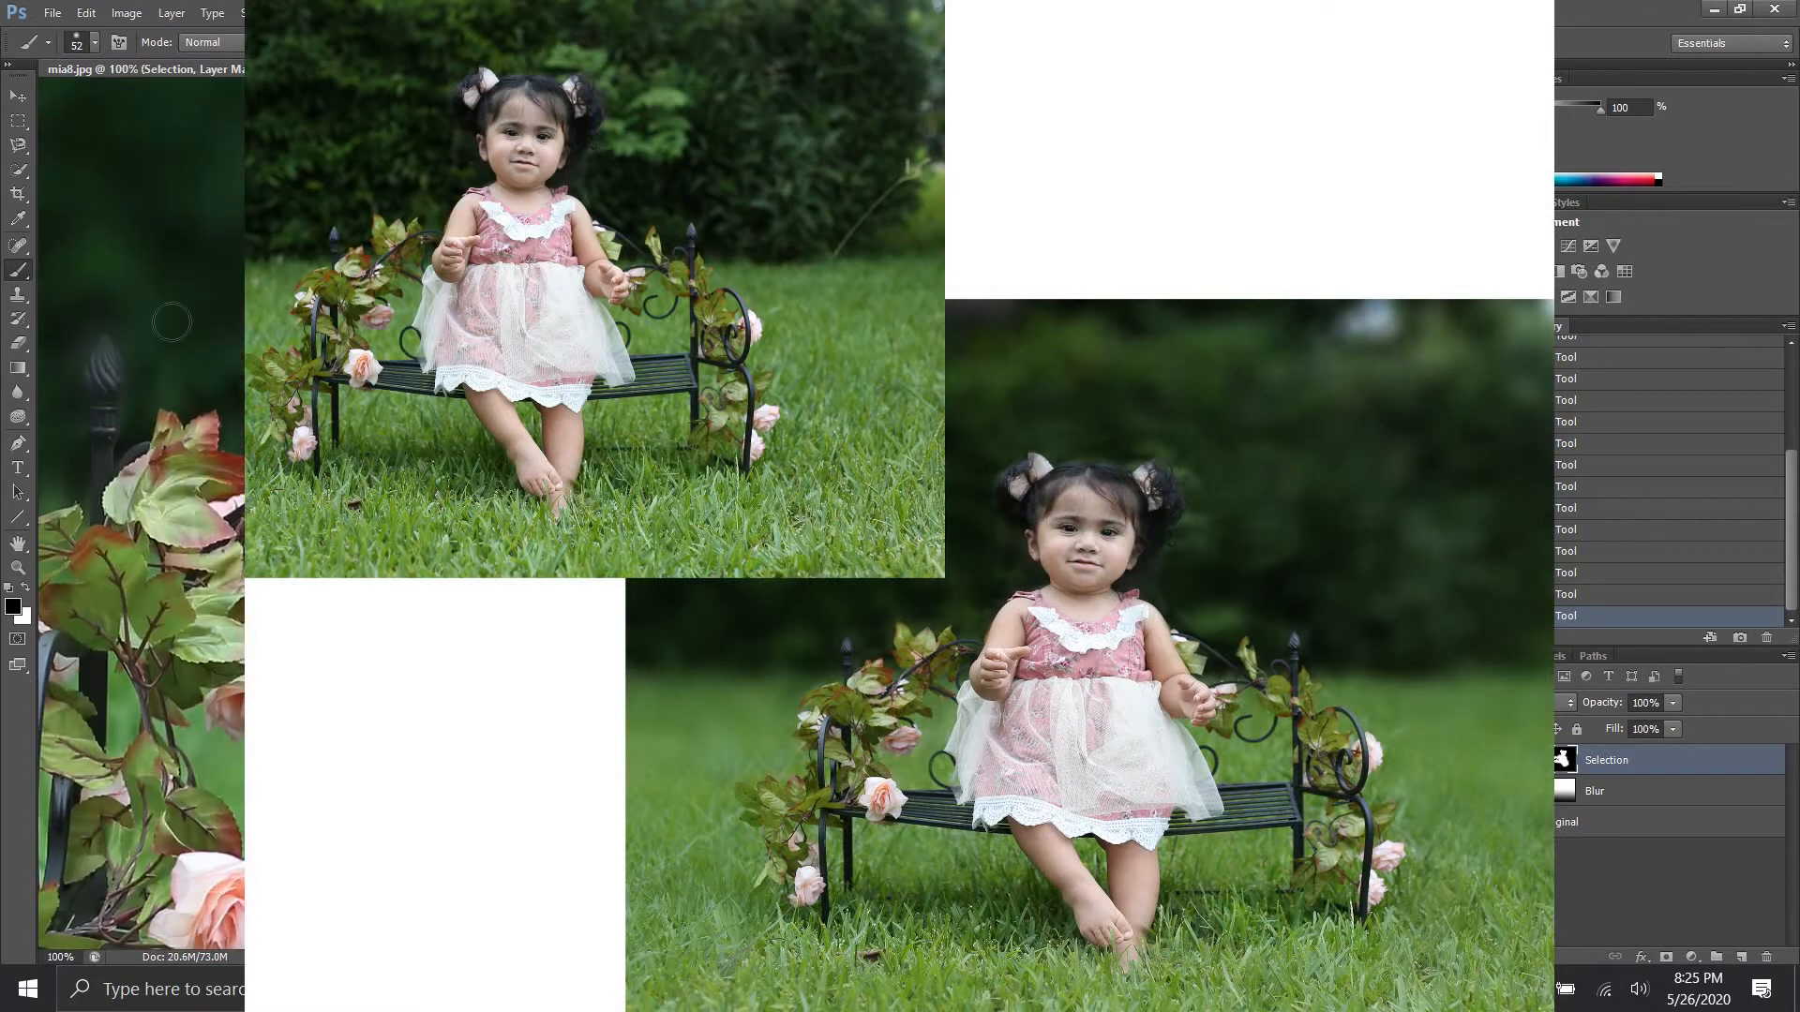
left_click(17, 567)
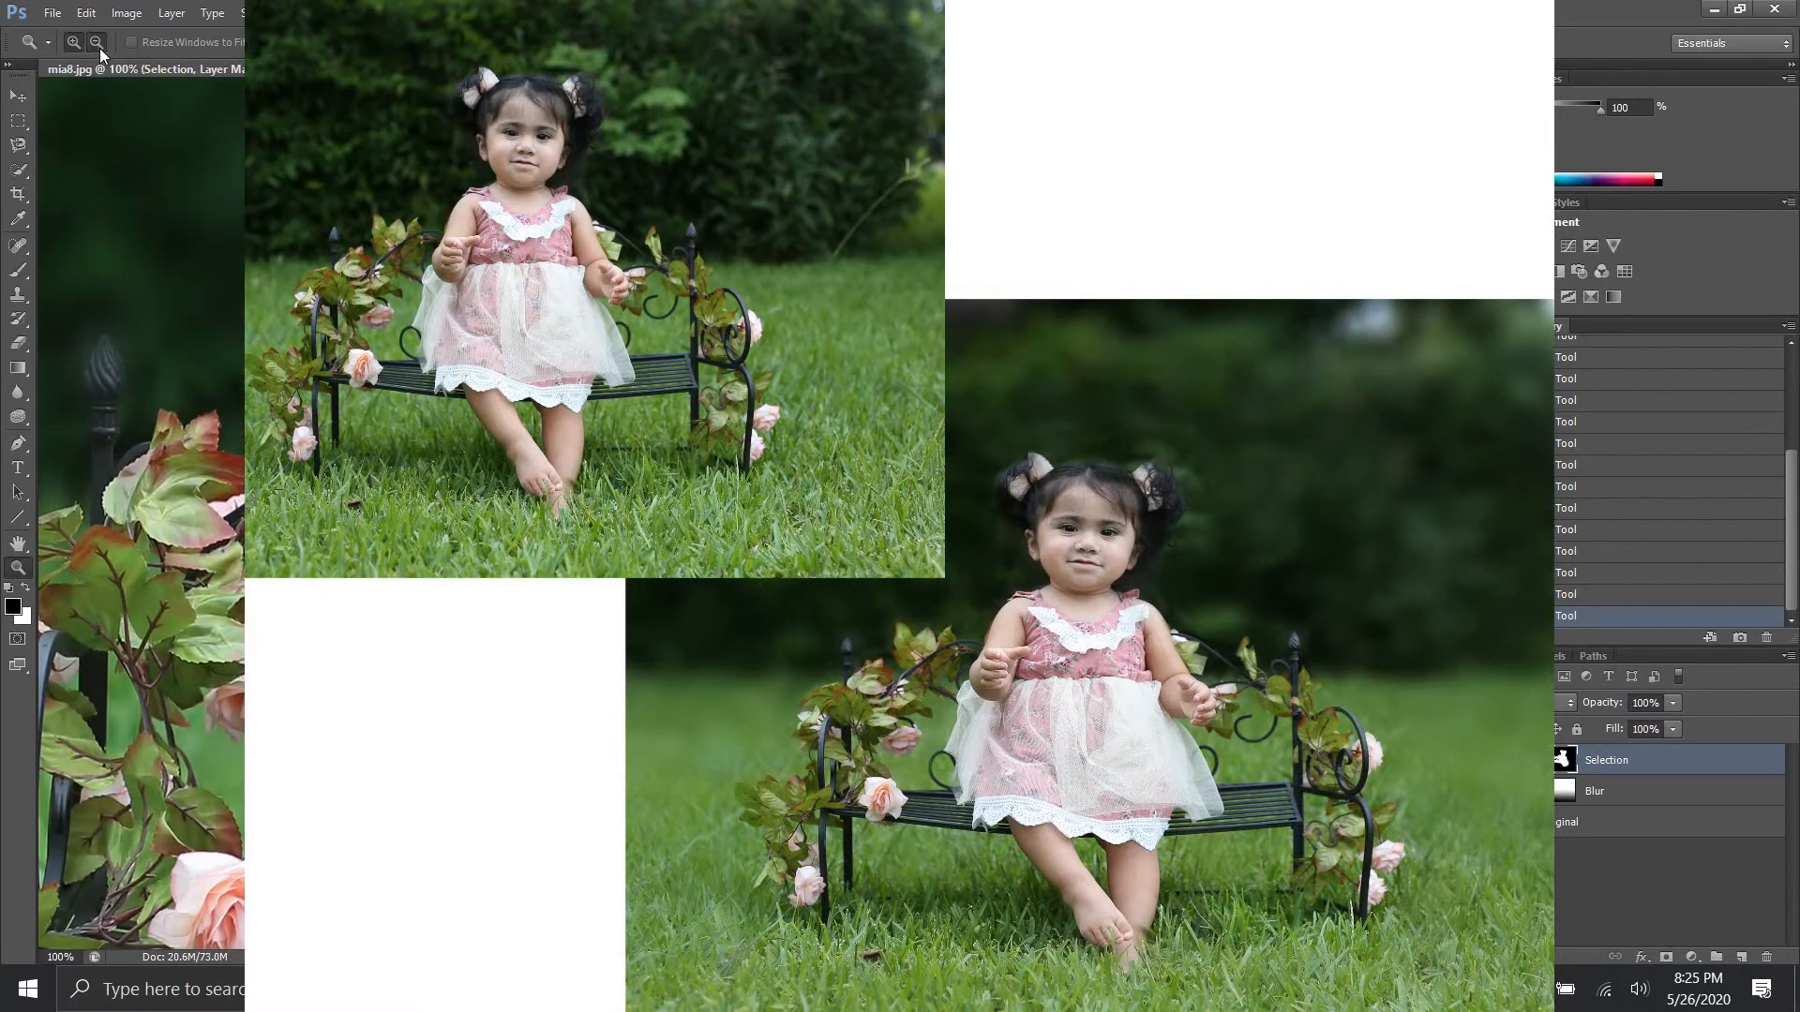
left_click(96, 43)
left_click(412, 268)
left_click(411, 267)
left_click(411, 267)
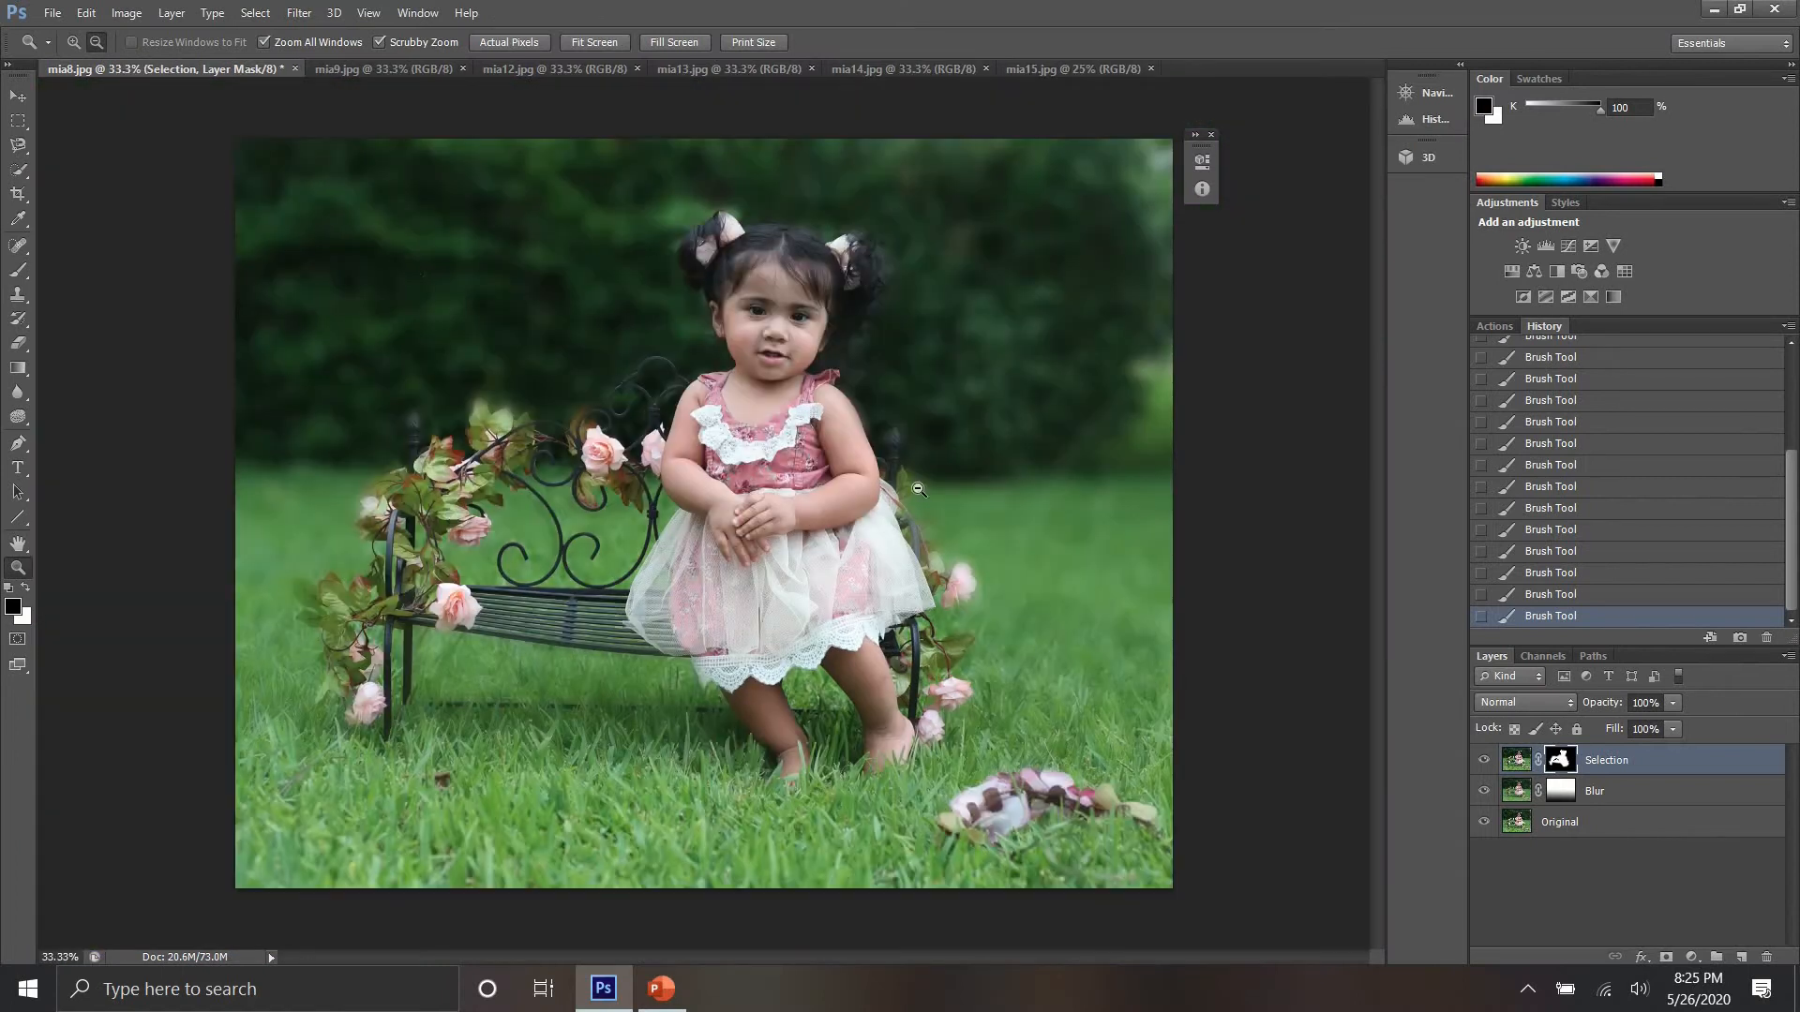
left_click(73, 42)
left_click(566, 416)
left_click(647, 549)
left_click(647, 548)
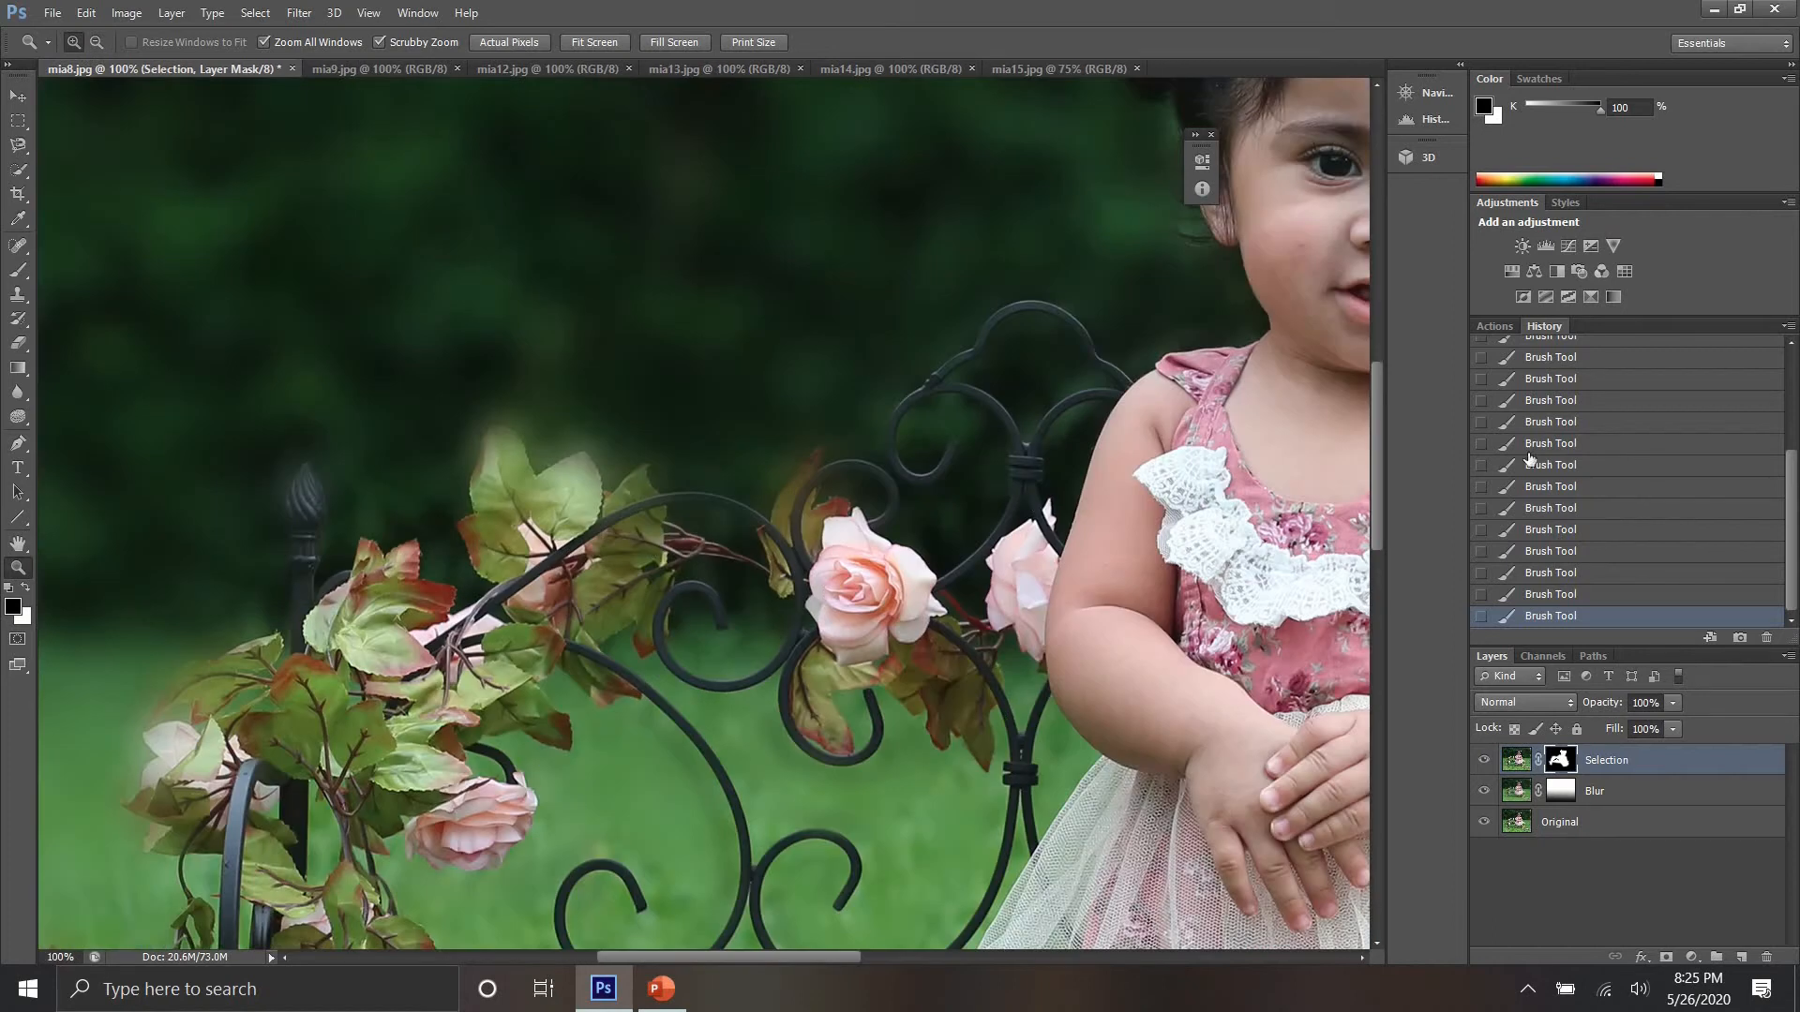
left_click_drag(1378, 405, 1369, 364)
mouse_move(755, 956)
left_mouse_down()
mouse_move(852, 949)
mouse_move(748, 950)
left_mouse_up()
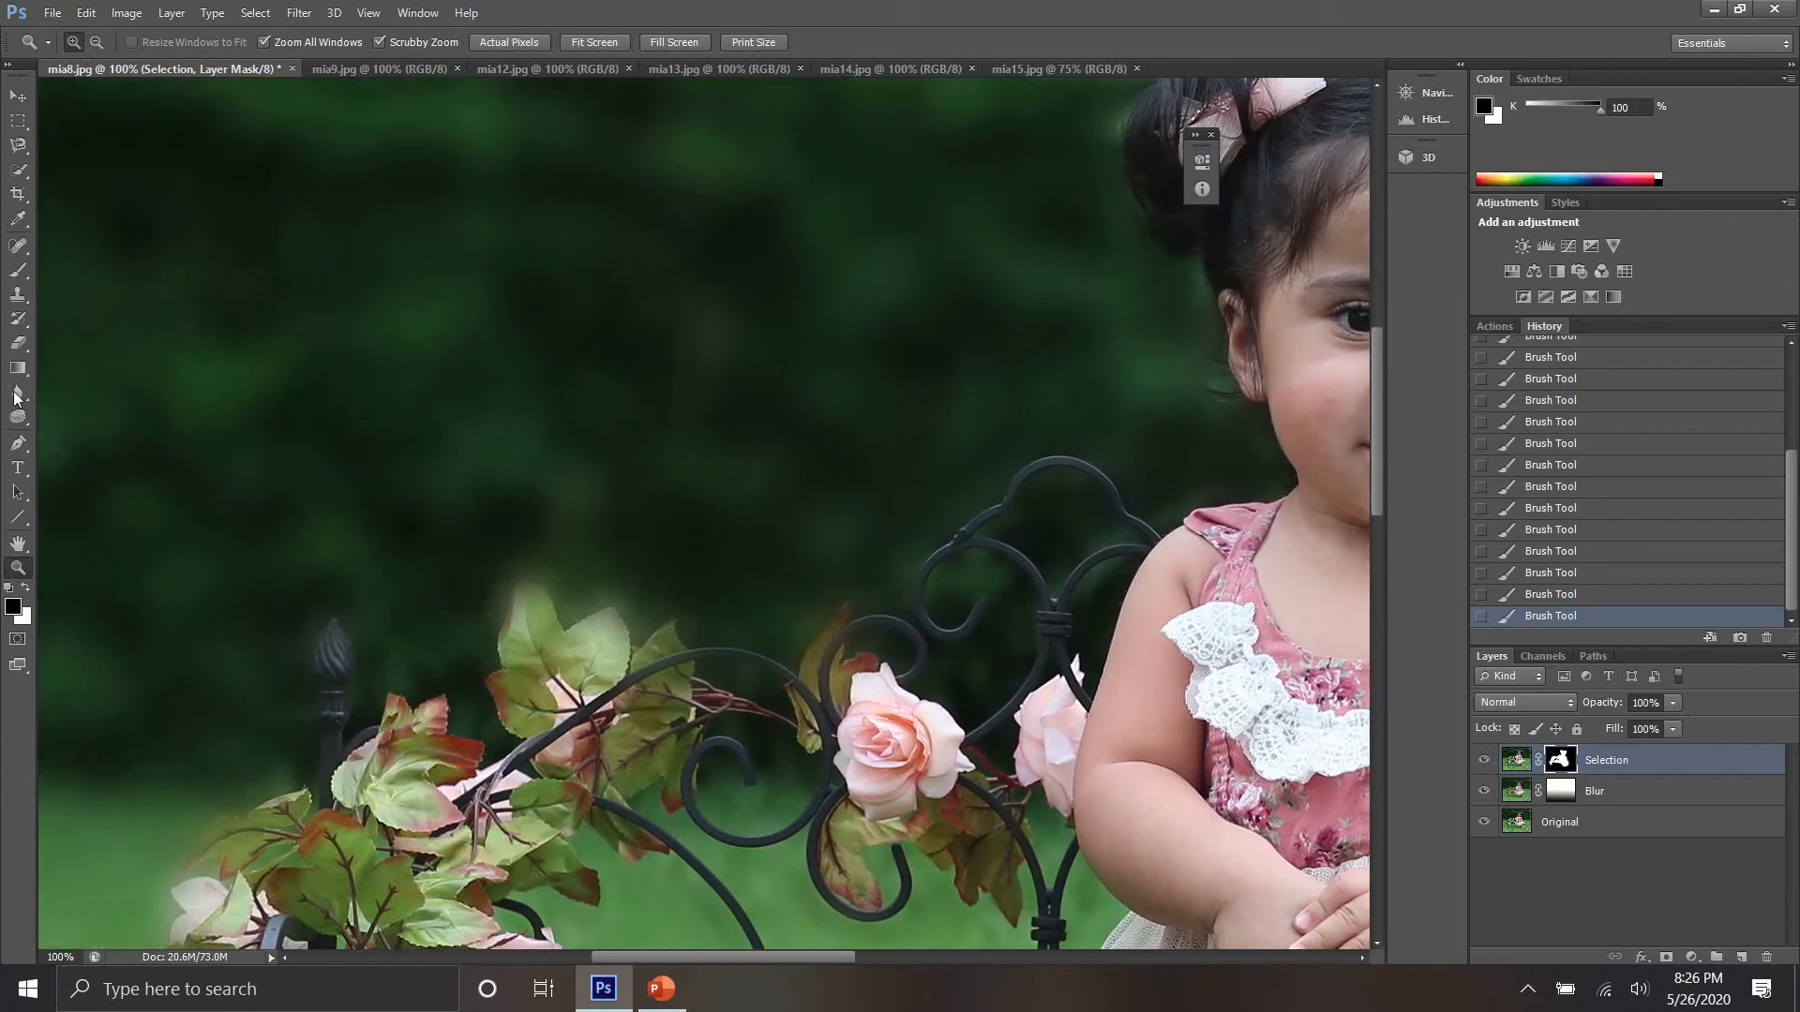
left_click(17, 270)
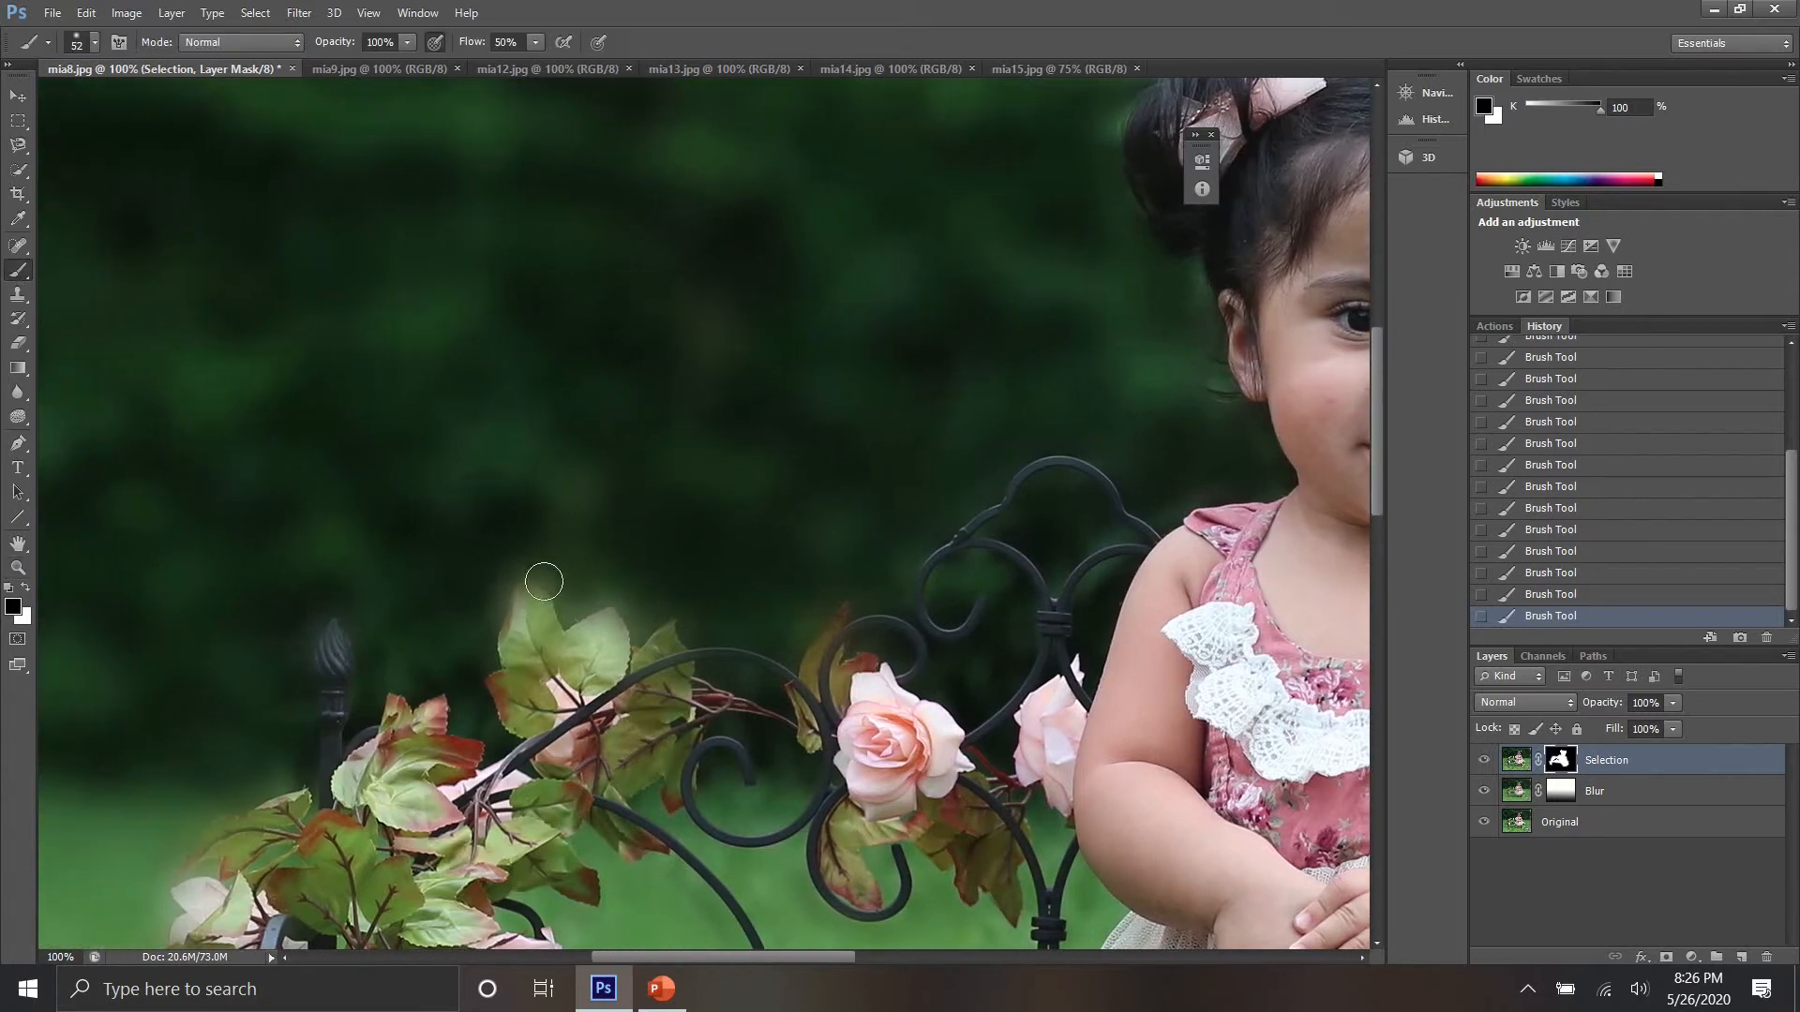
left_click(25, 589)
mouse_move(515, 602)
left_mouse_down()
mouse_move(536, 647)
mouse_move(591, 649)
mouse_move(614, 623)
mouse_move(645, 661)
mouse_move(671, 645)
left_mouse_up()
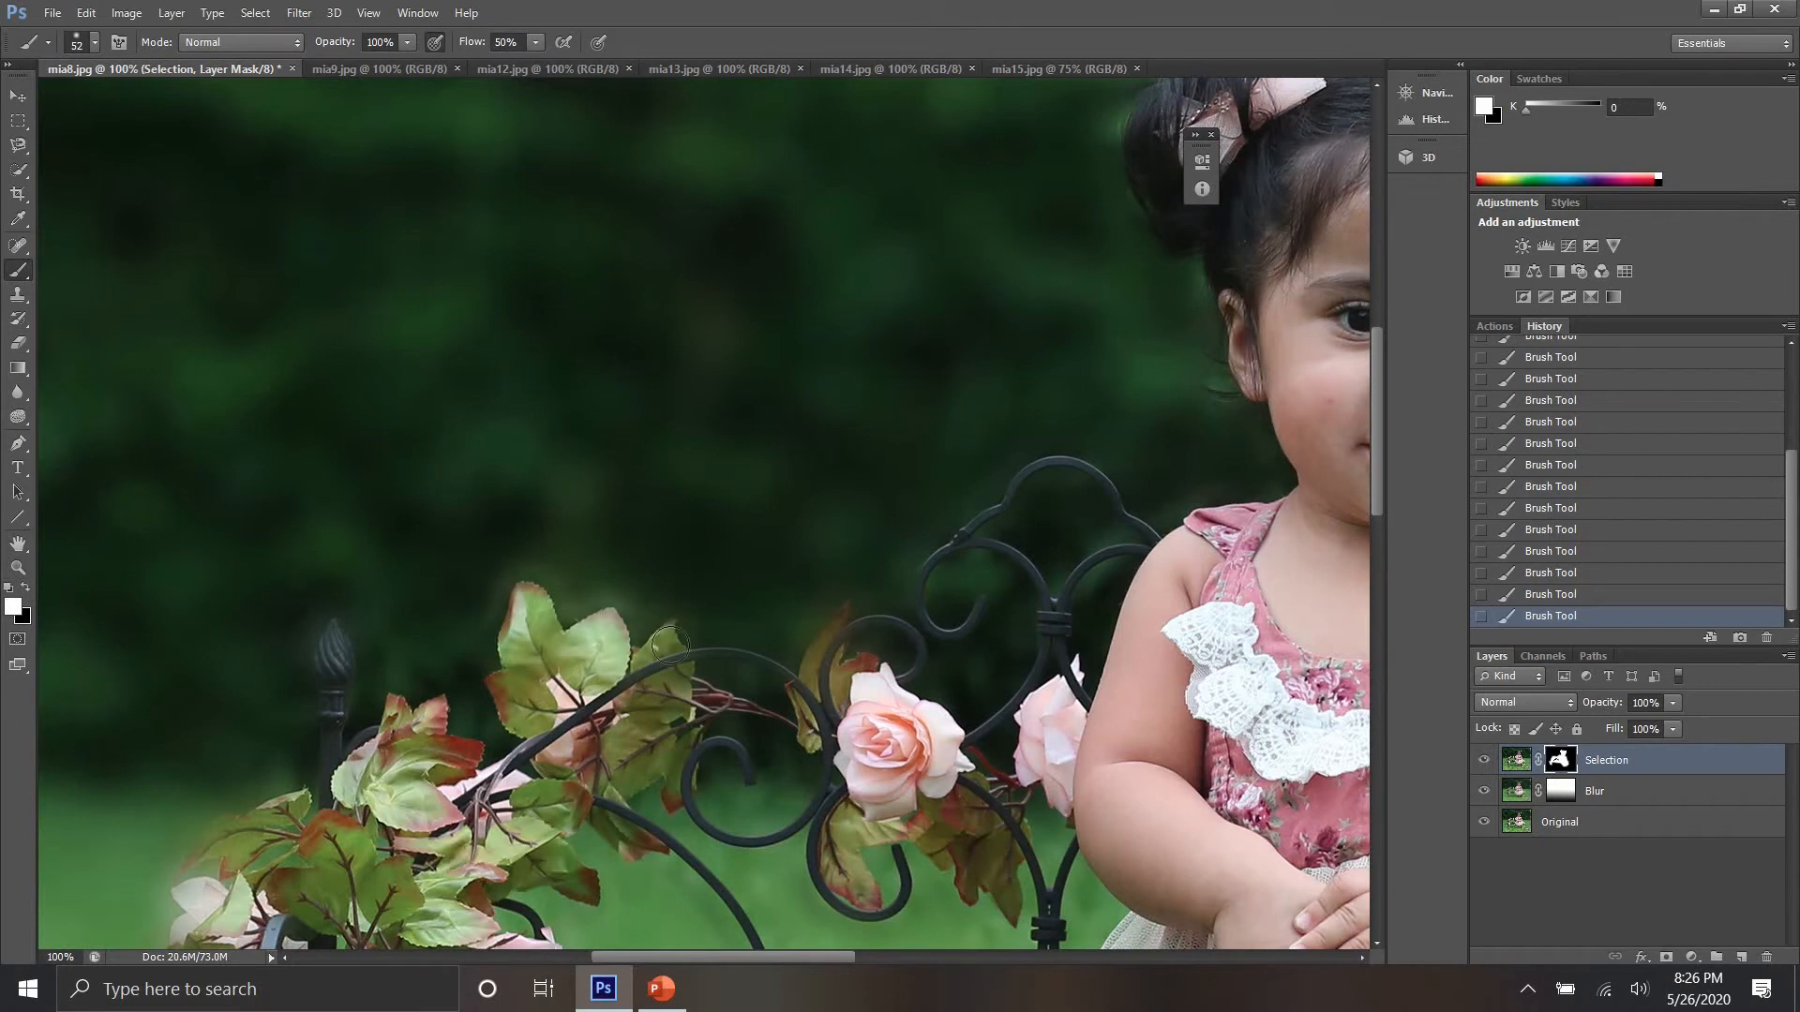
left_click_drag(323, 673, 333, 641)
Step: Compare the whole portrait before and after by hiding the Selection and Blur layers and showing both again
left_click(17, 567)
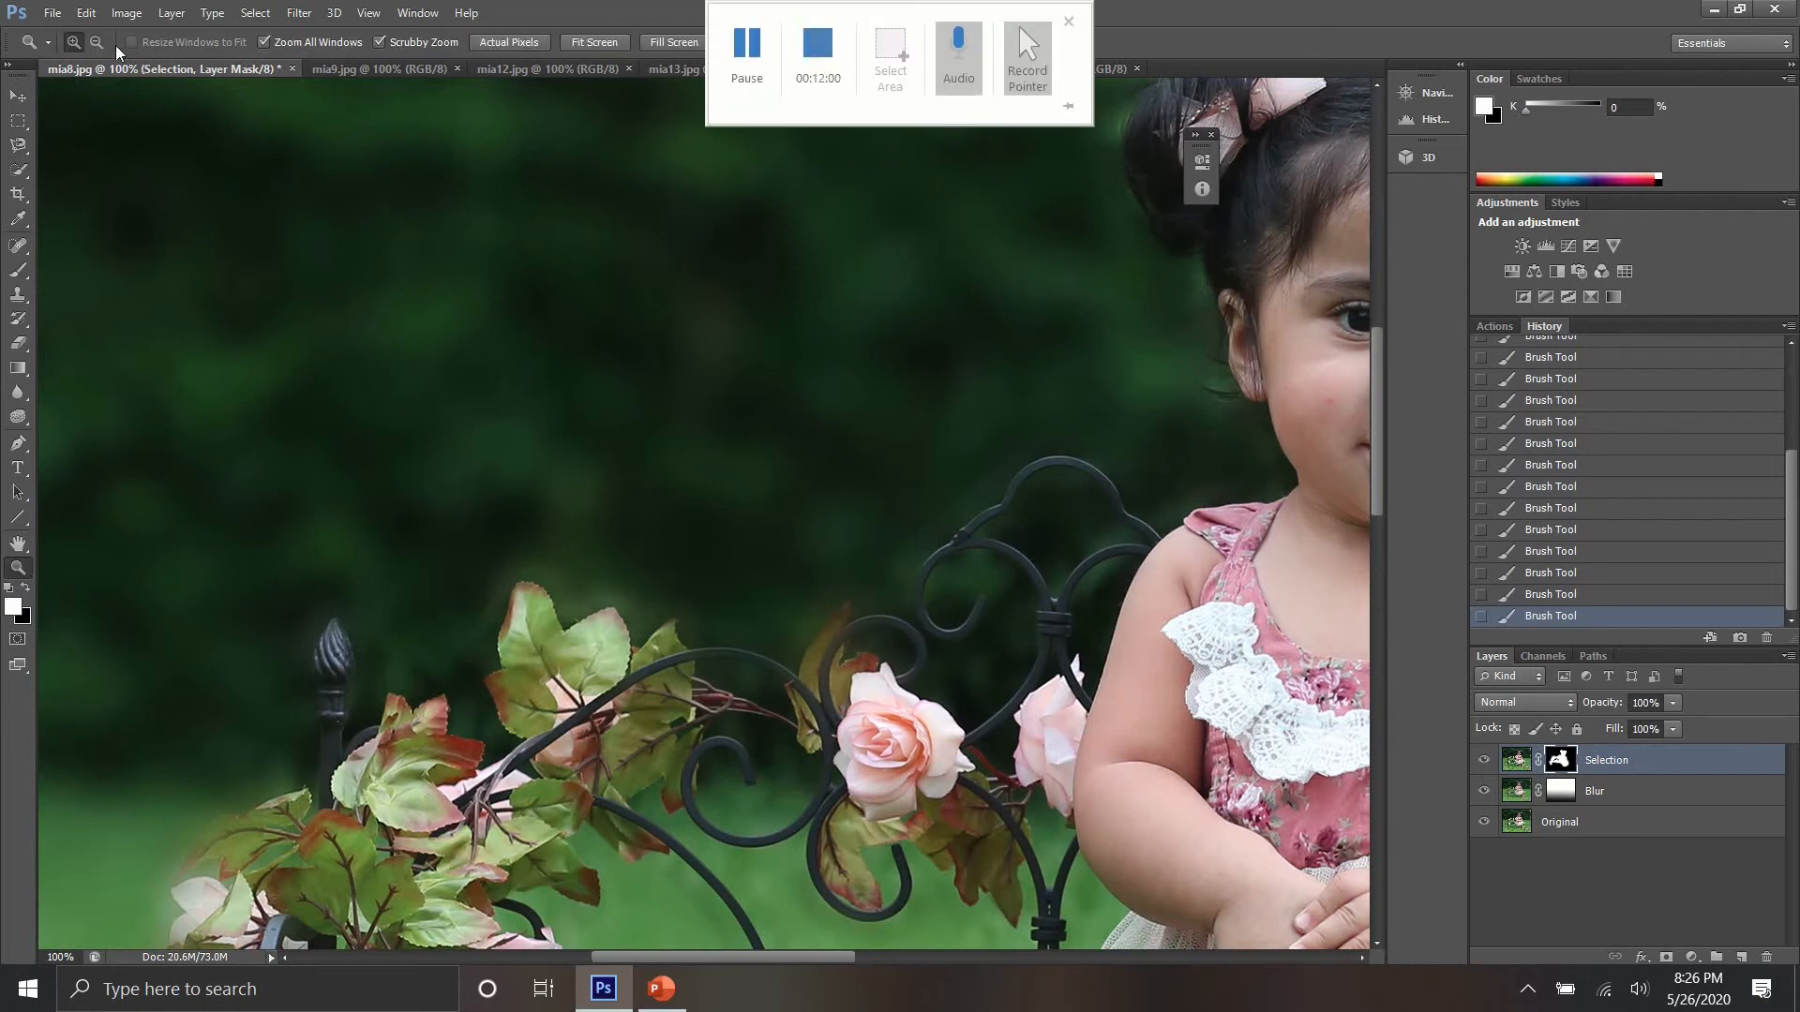
left_click(520, 293, "alt")
left_click(520, 292, "alt")
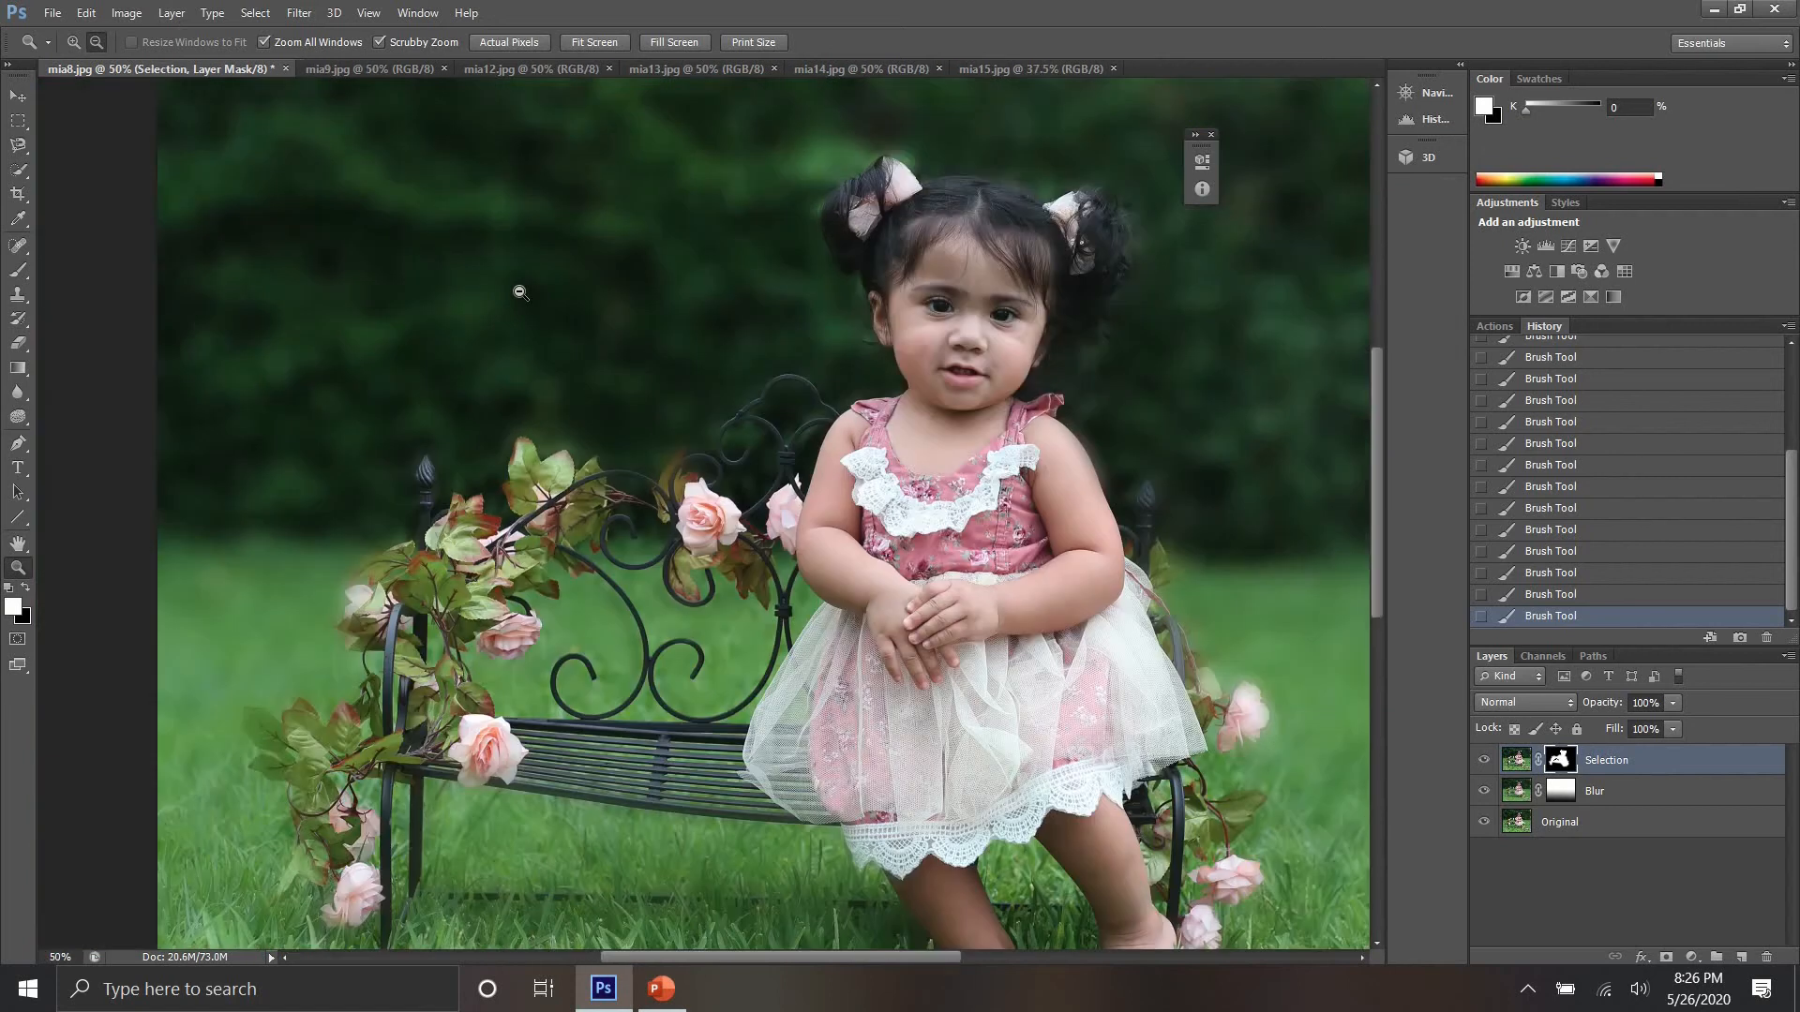
left_click(521, 292, "alt")
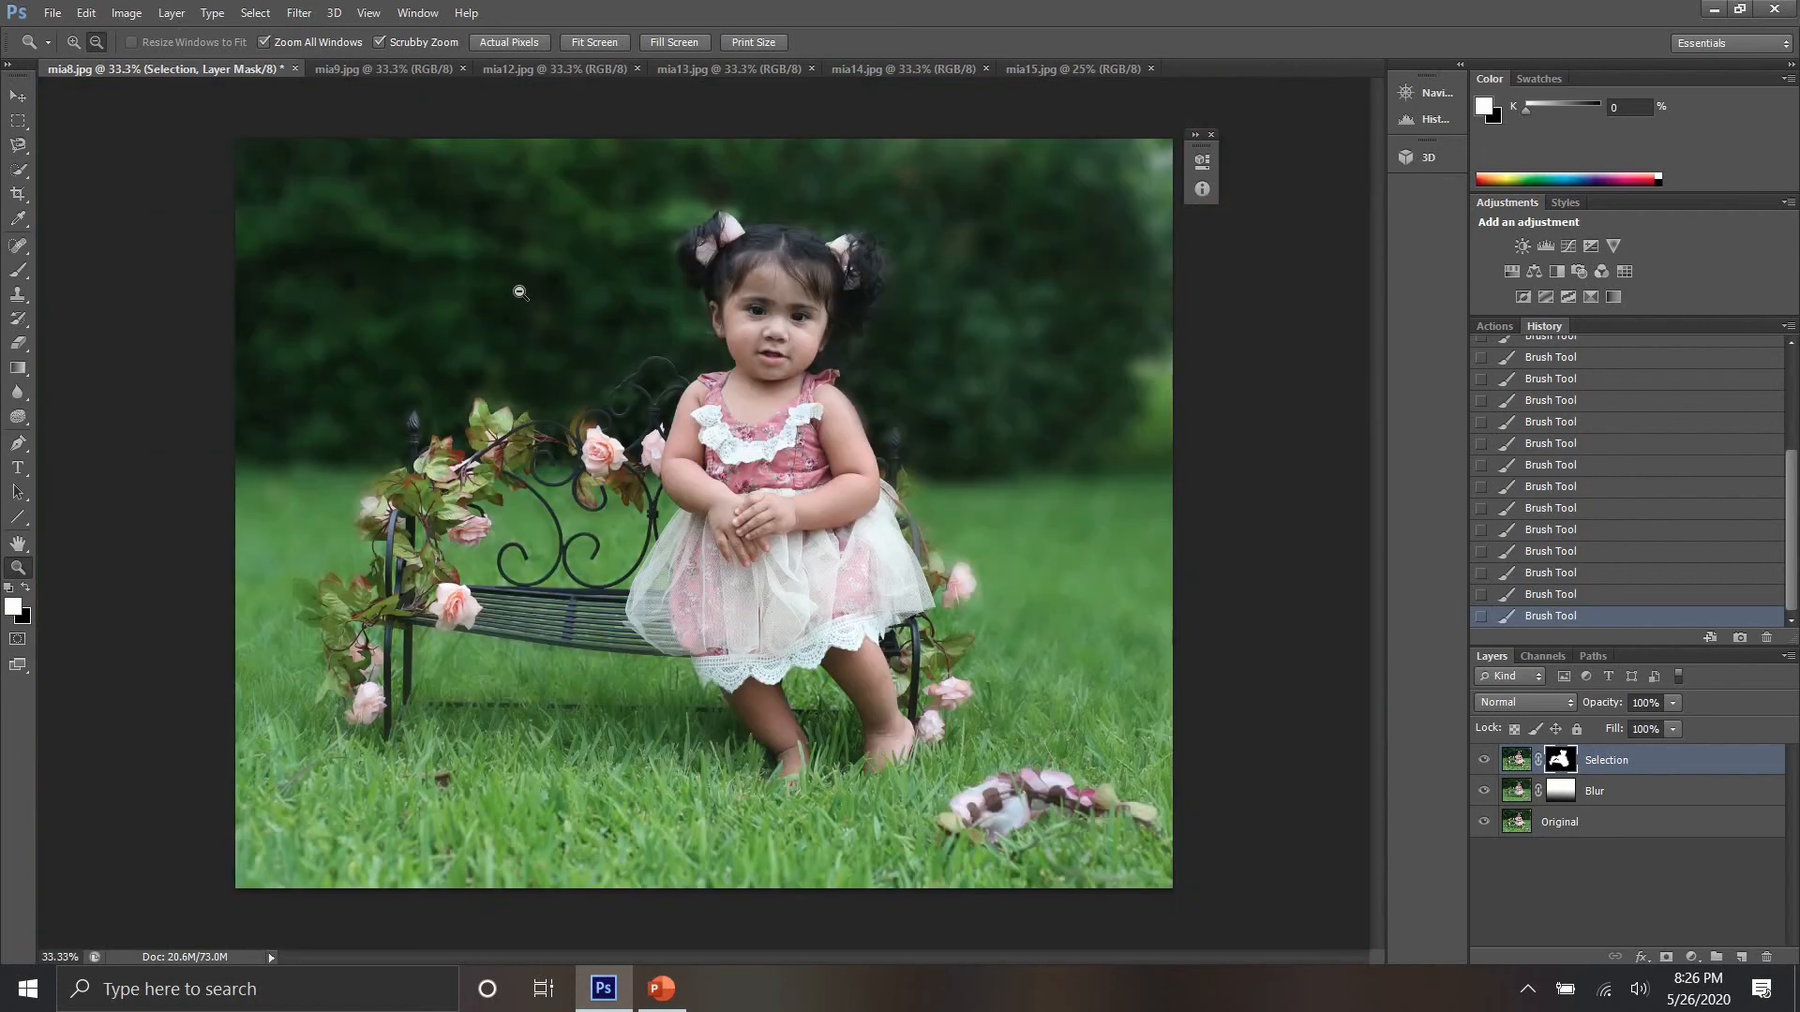
left_click(1483, 762)
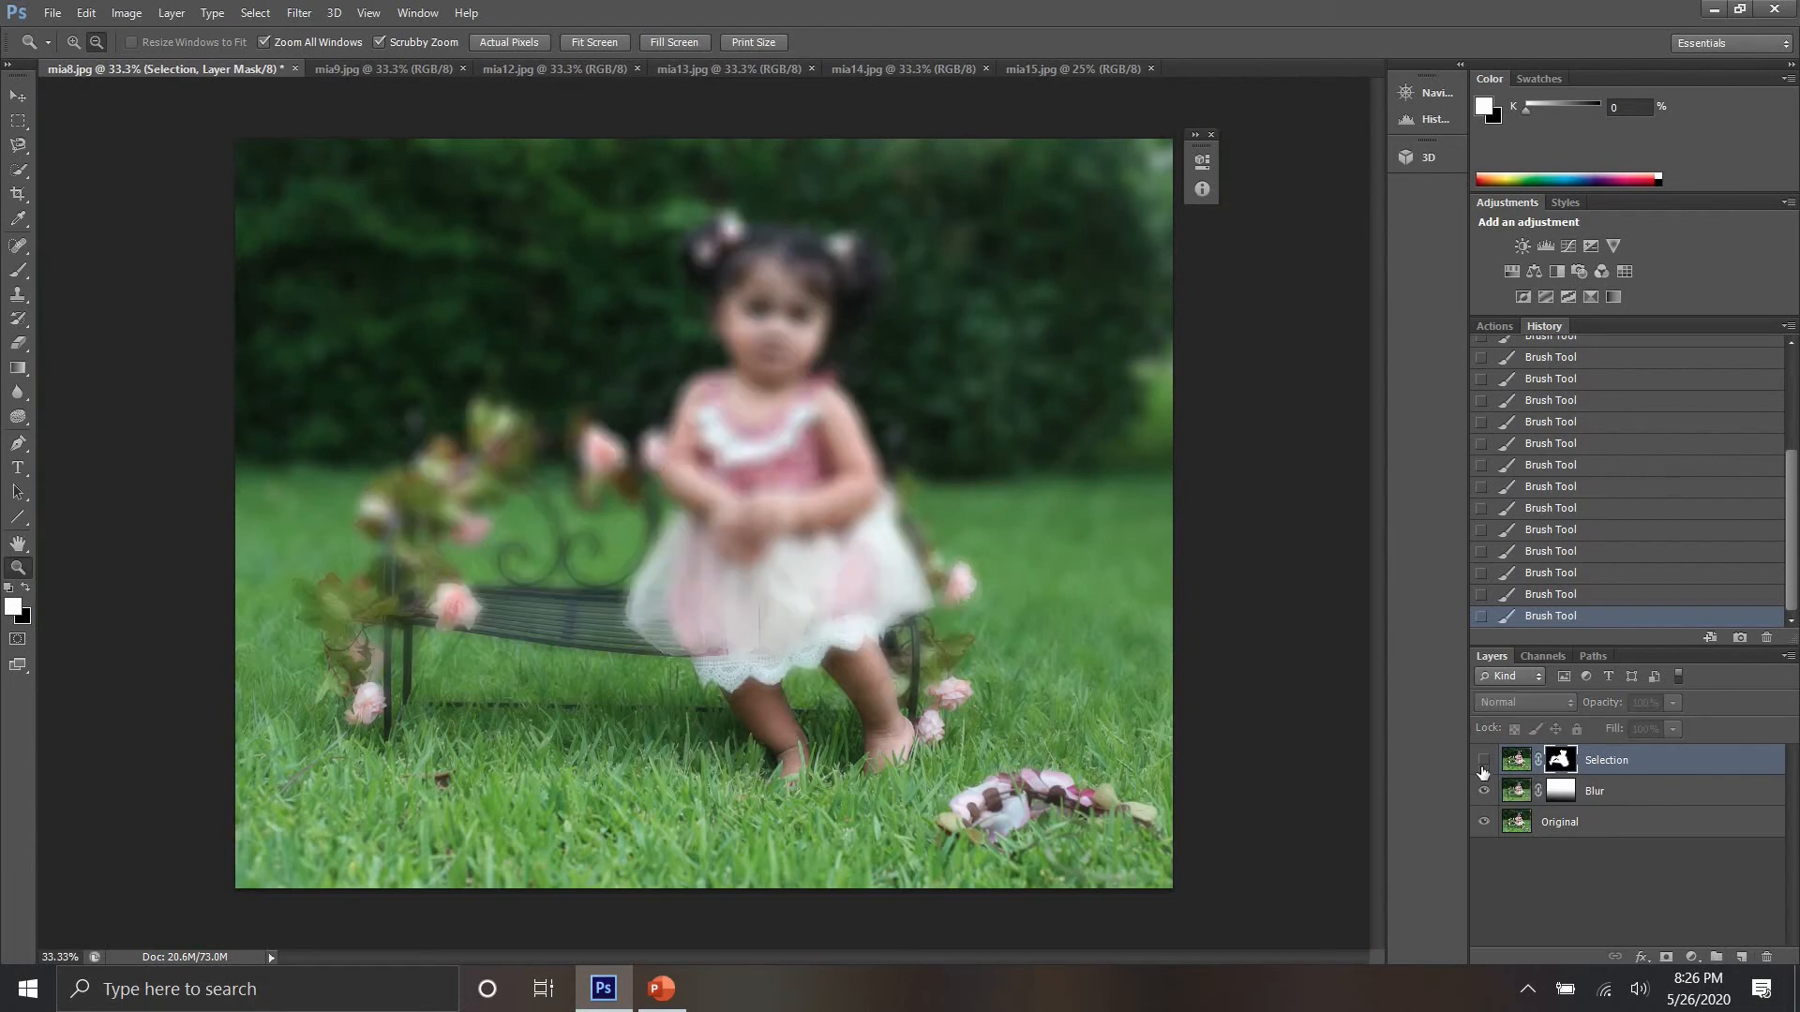
left_click(1482, 792)
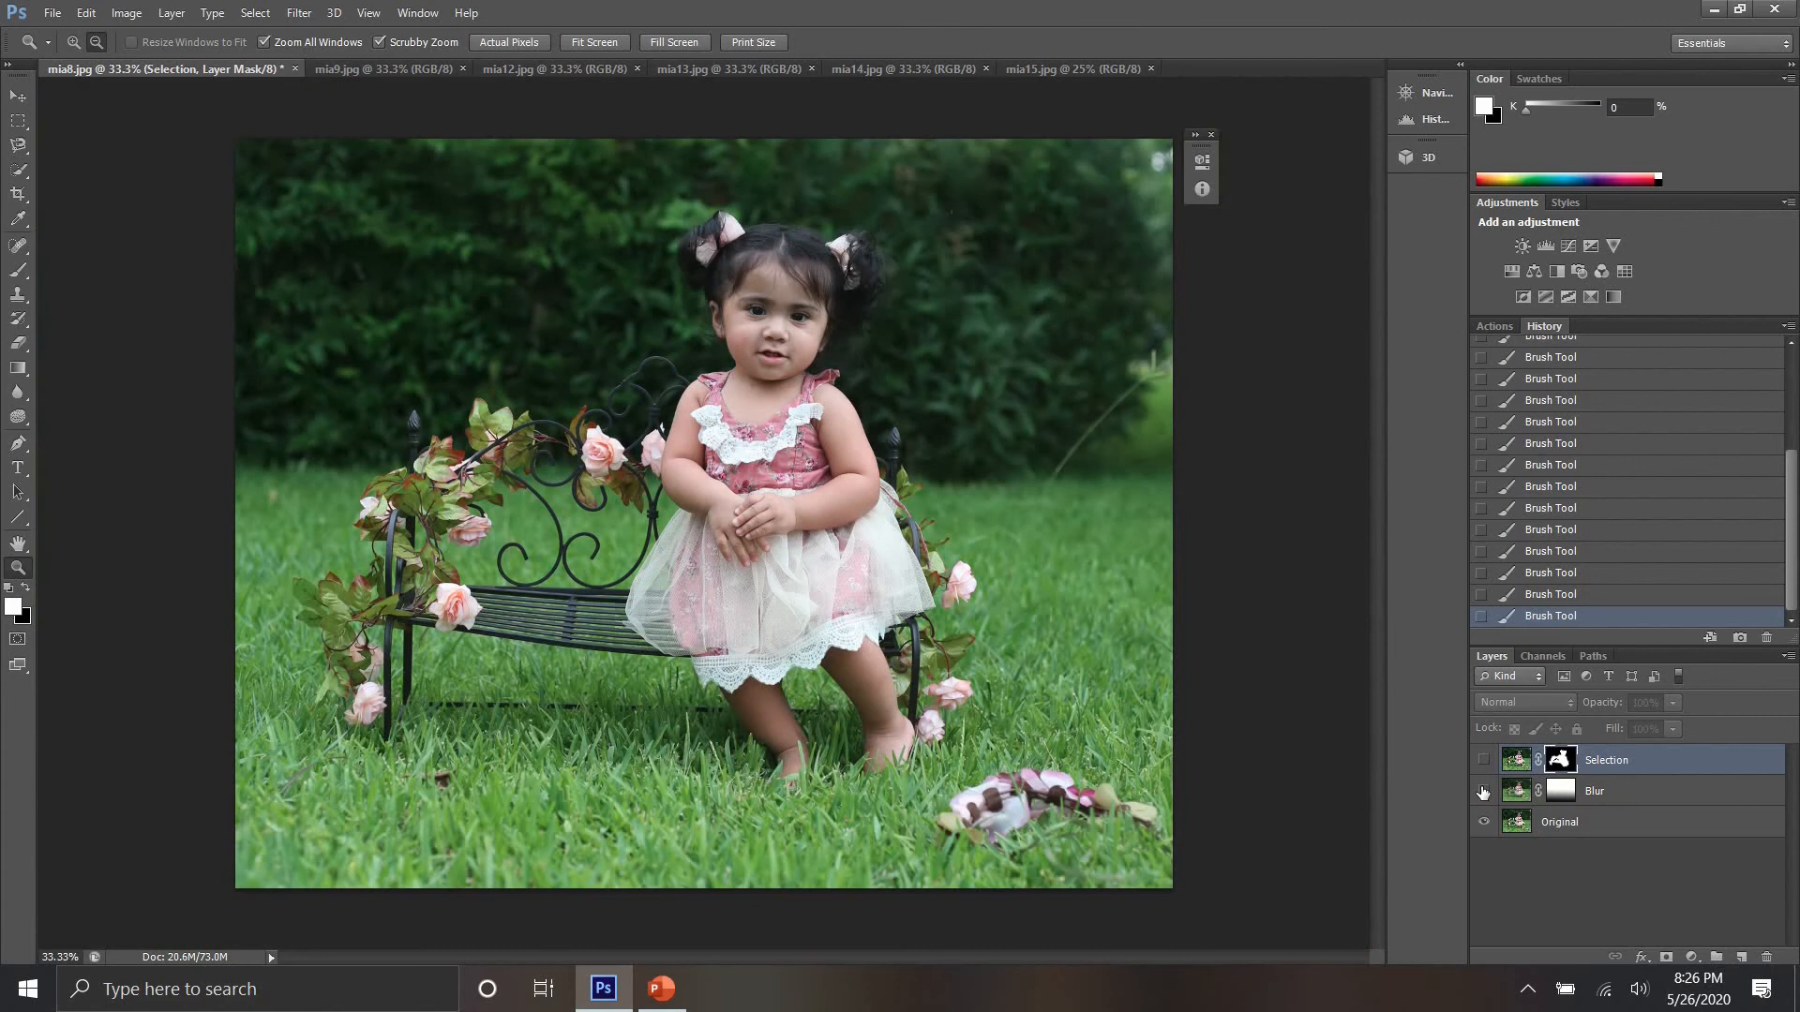
left_click(1482, 793)
left_click(1484, 761)
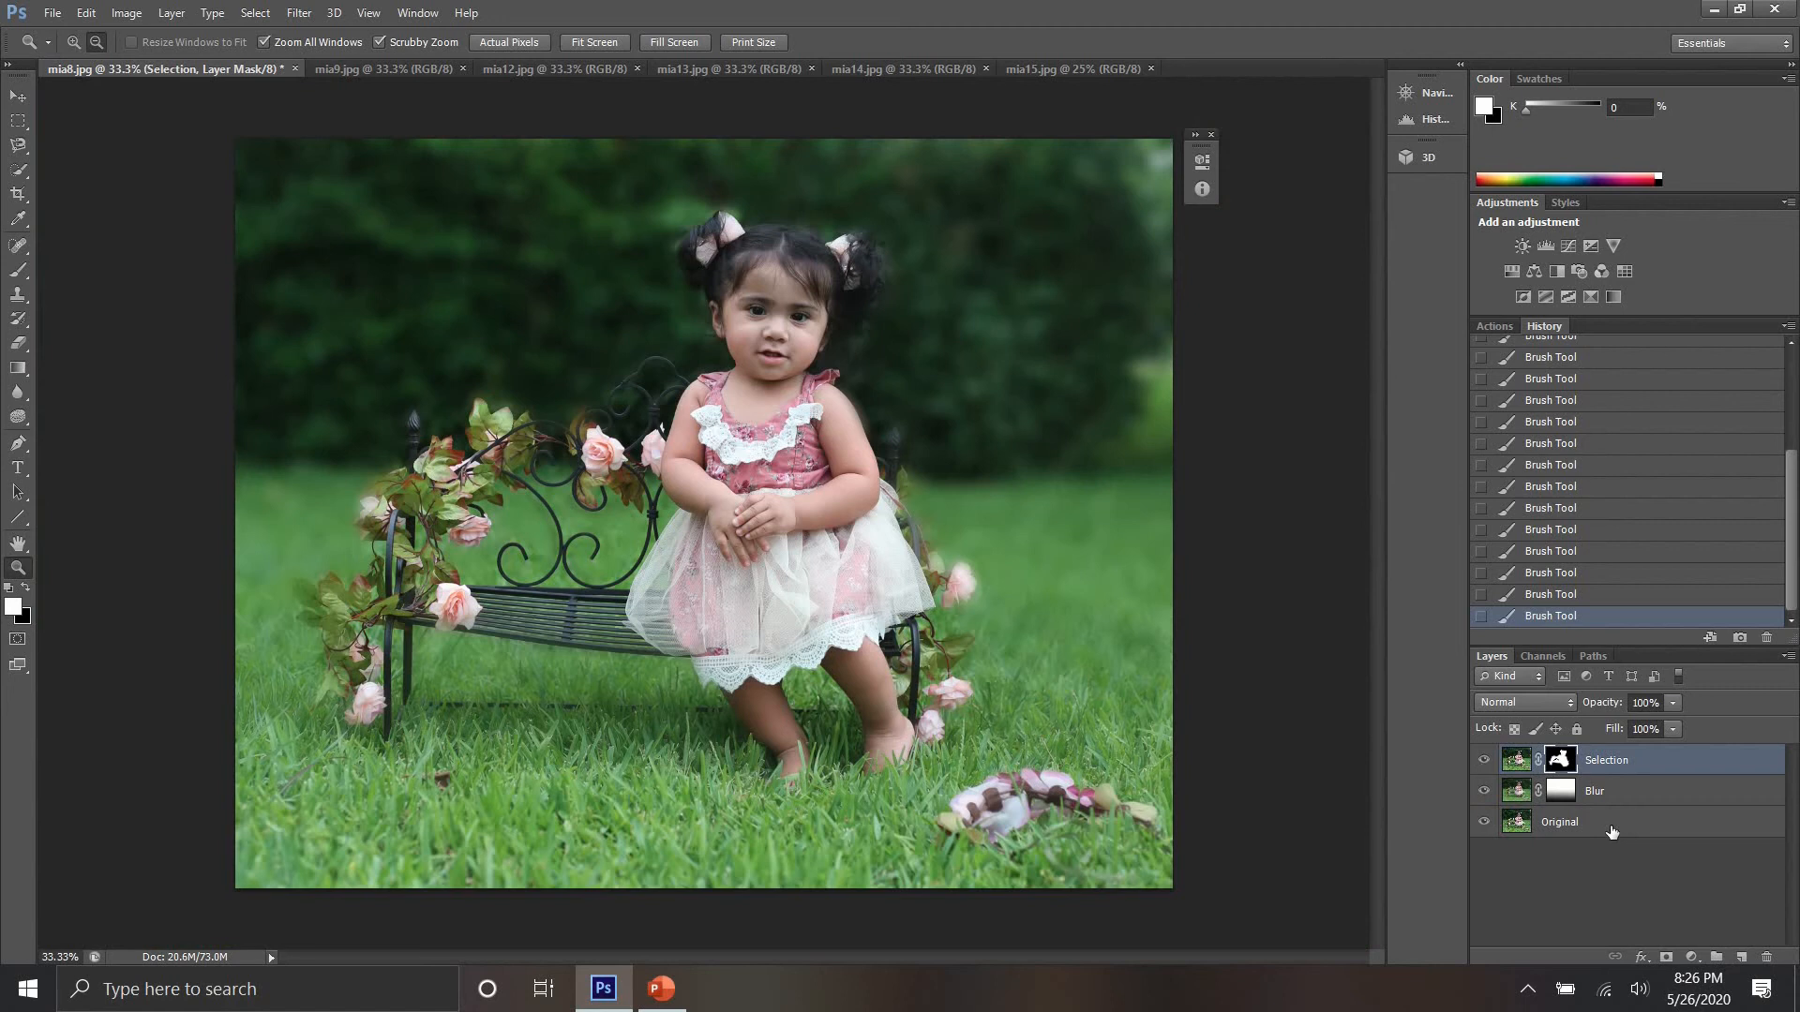
mouse_move(936, 4)
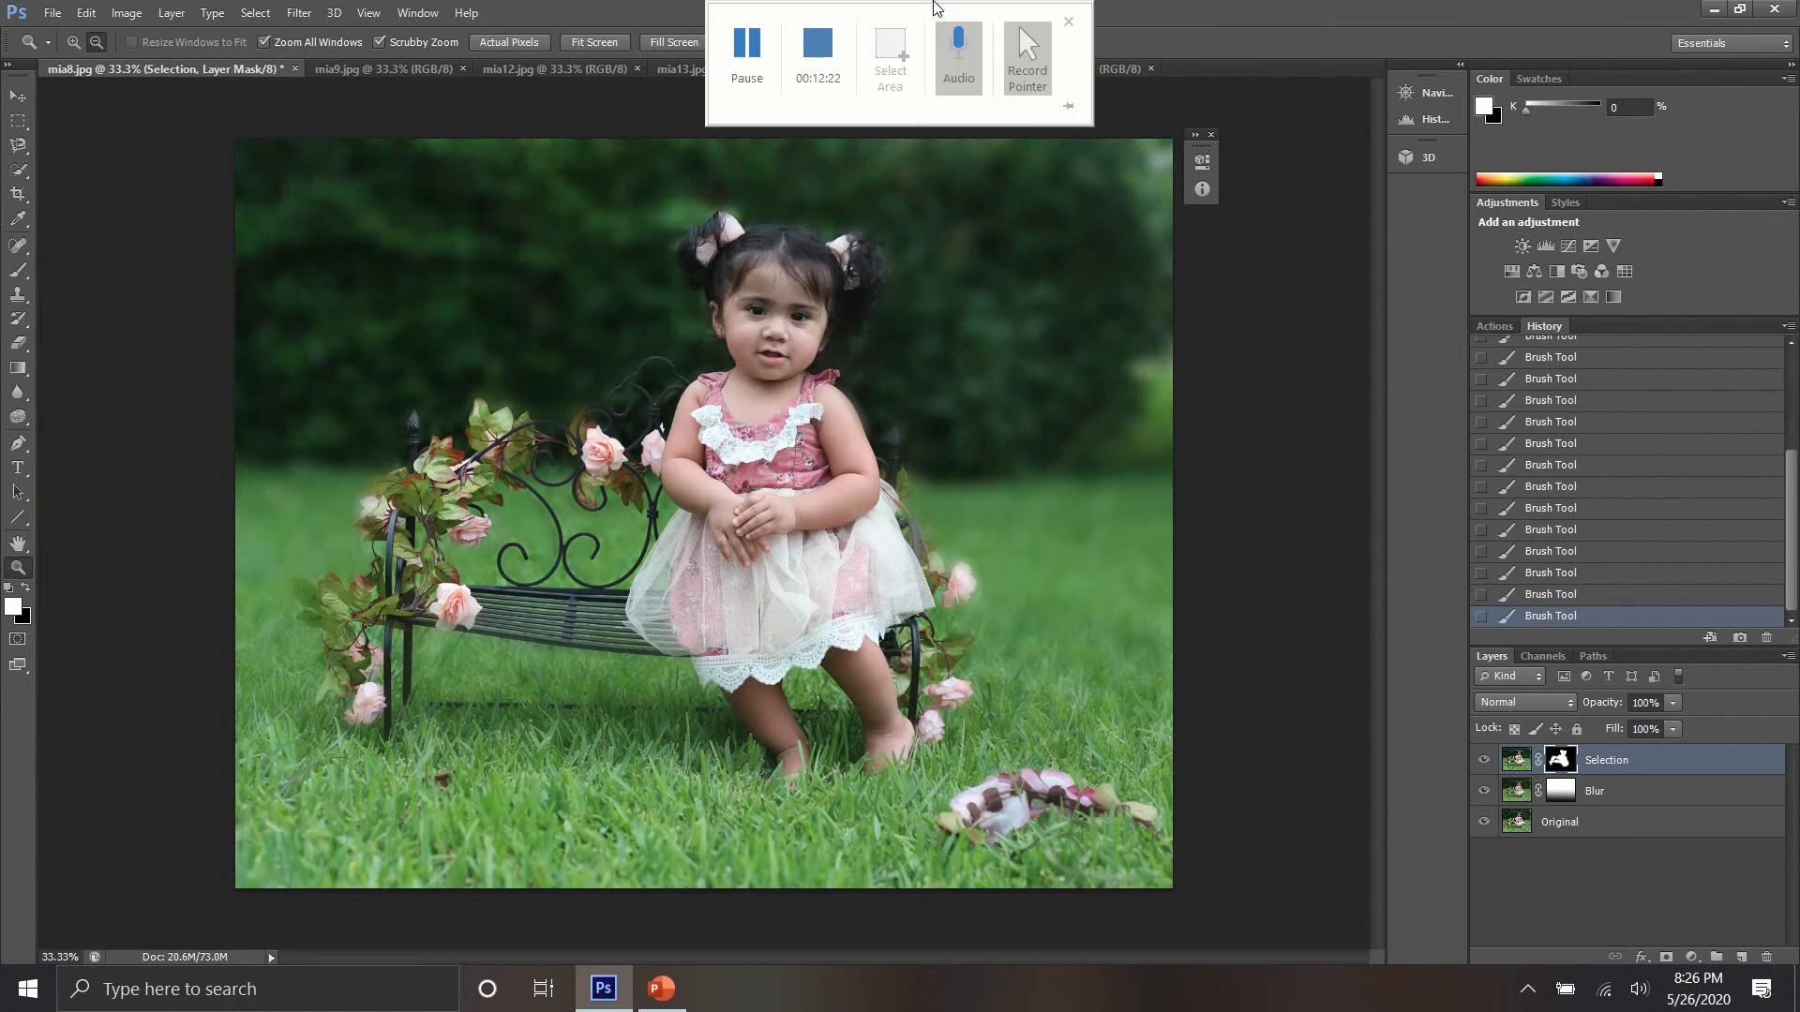